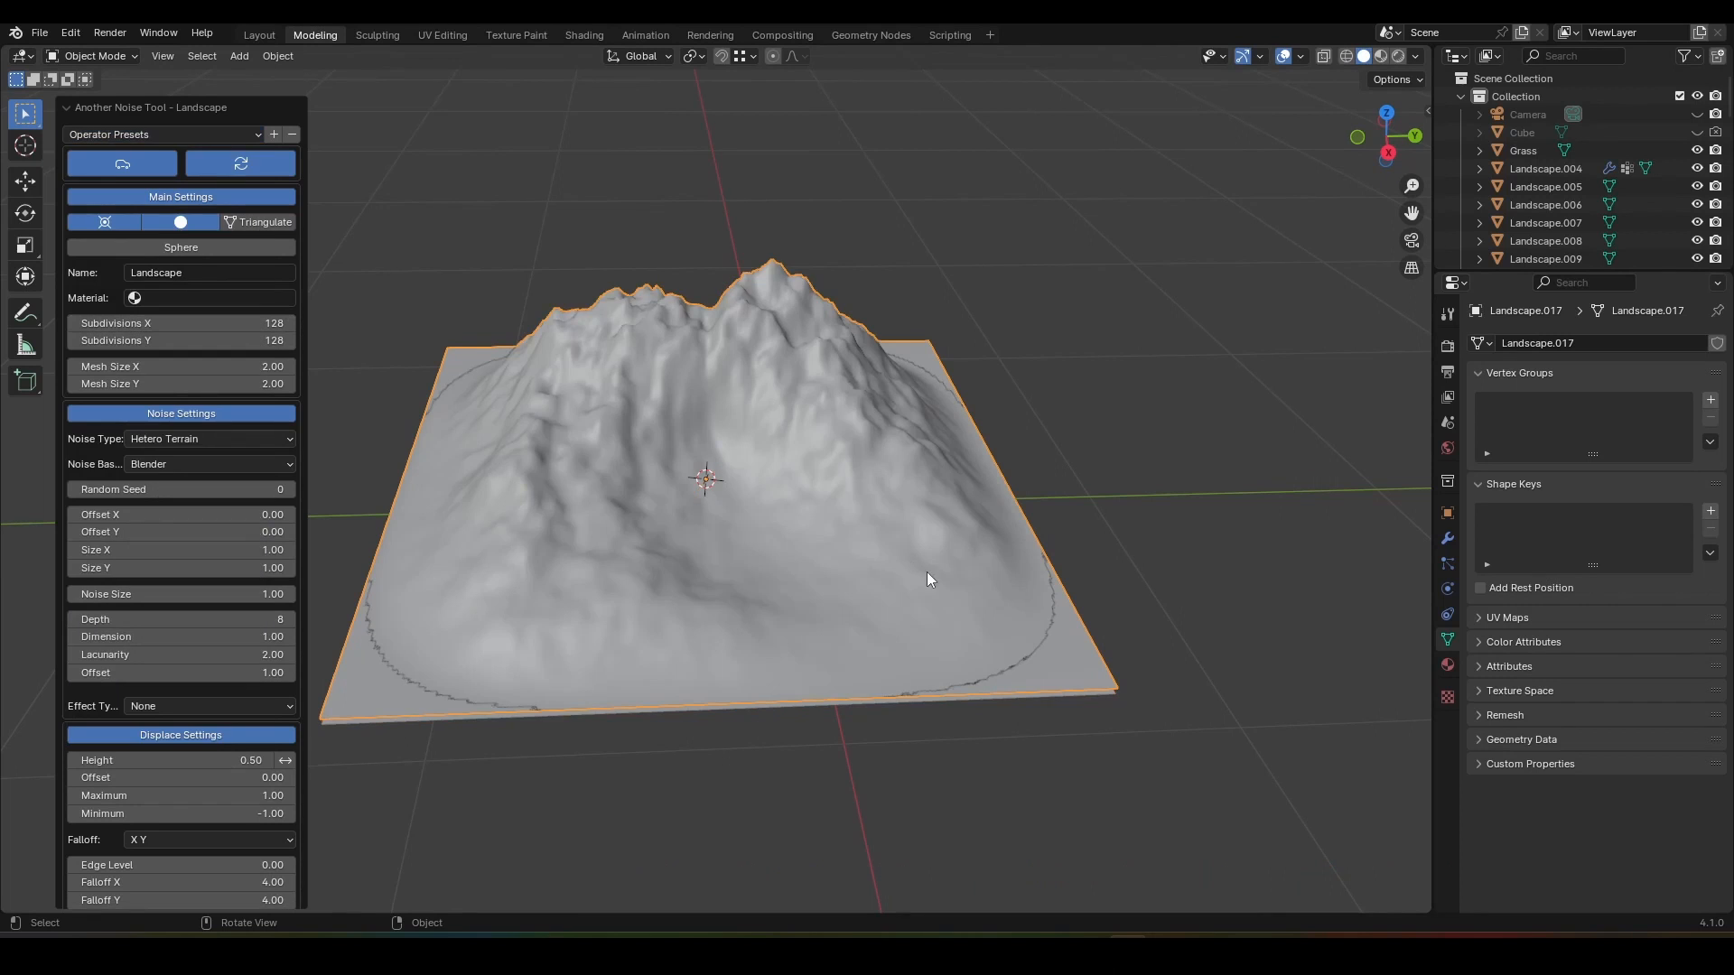
Step: Move the mountain terrain about 2.02 m along the Y axis, beside the lake terrain
{"action": "key", "text": "g"}
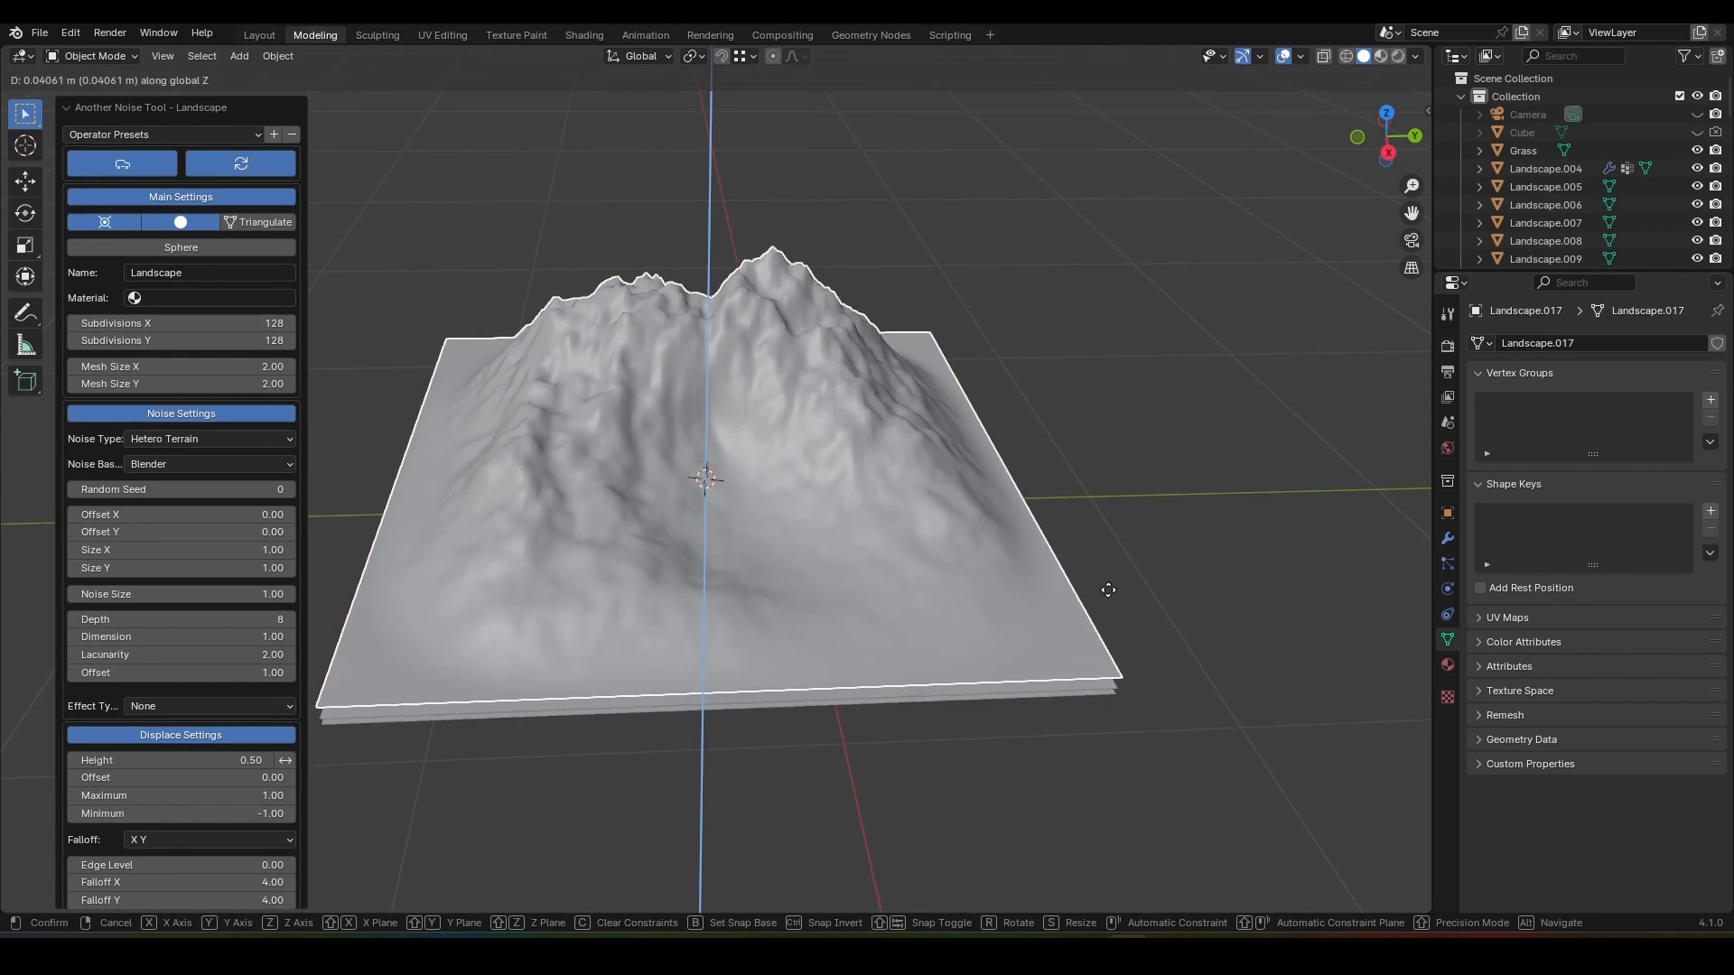
{"action": "key", "text": "y"}
{"action": "left_click", "coordinate": [1337, 582]}
Step: Nudge the mountain terrain back along Y by about 0.024 m so its edge meets the lake terrain's edge
{"action": "middle_click_drag", "start_coordinate": [1254, 592], "coordinate": [1054, 573], "text": "shift"}
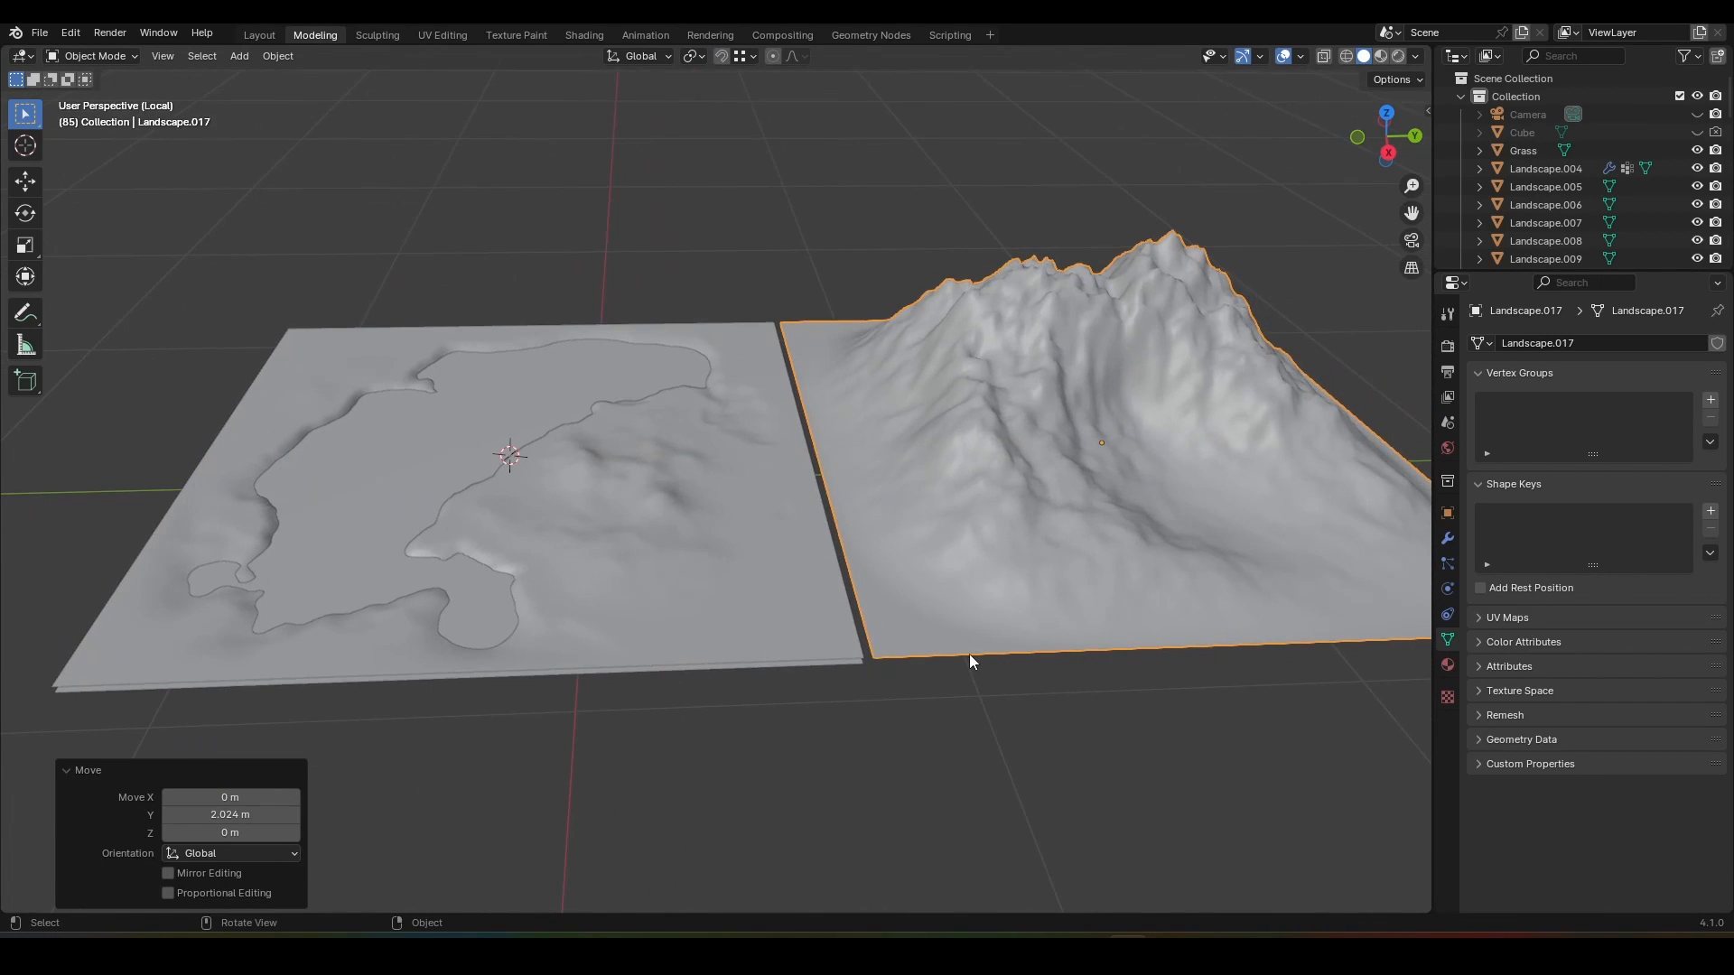
{"action": "scroll", "coordinate": [1046, 692], "scroll_direction": "up", "scroll_amount": 3}
{"action": "middle_click_drag", "start_coordinate": [1045, 691], "coordinate": [950, 616], "text": "shift"}
{"action": "key", "text": "g"}
{"action": "key", "text": "y"}
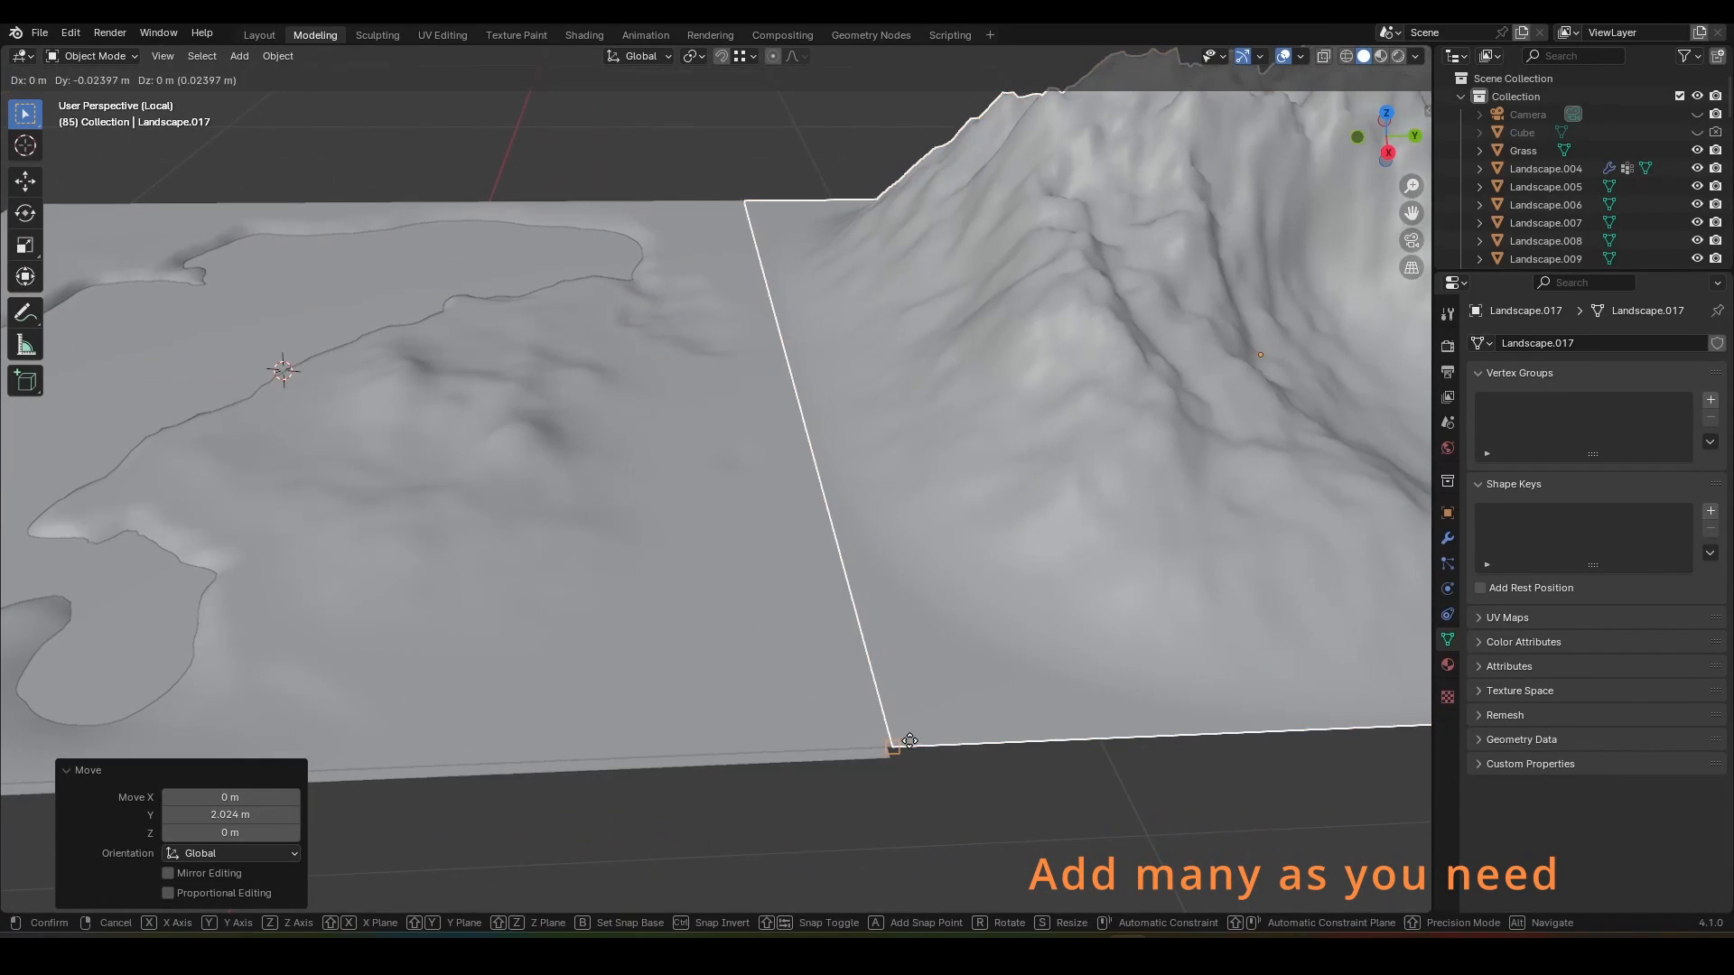
{"action": "left_click", "coordinate": [903, 740]}
{"action": "left_click", "coordinate": [1027, 825]}
{"action": "scroll", "coordinate": [972, 733], "scroll_direction": "down", "scroll_amount": 4}
{"action": "middle_click_drag", "start_coordinate": [954, 711], "coordinate": [1006, 717]}
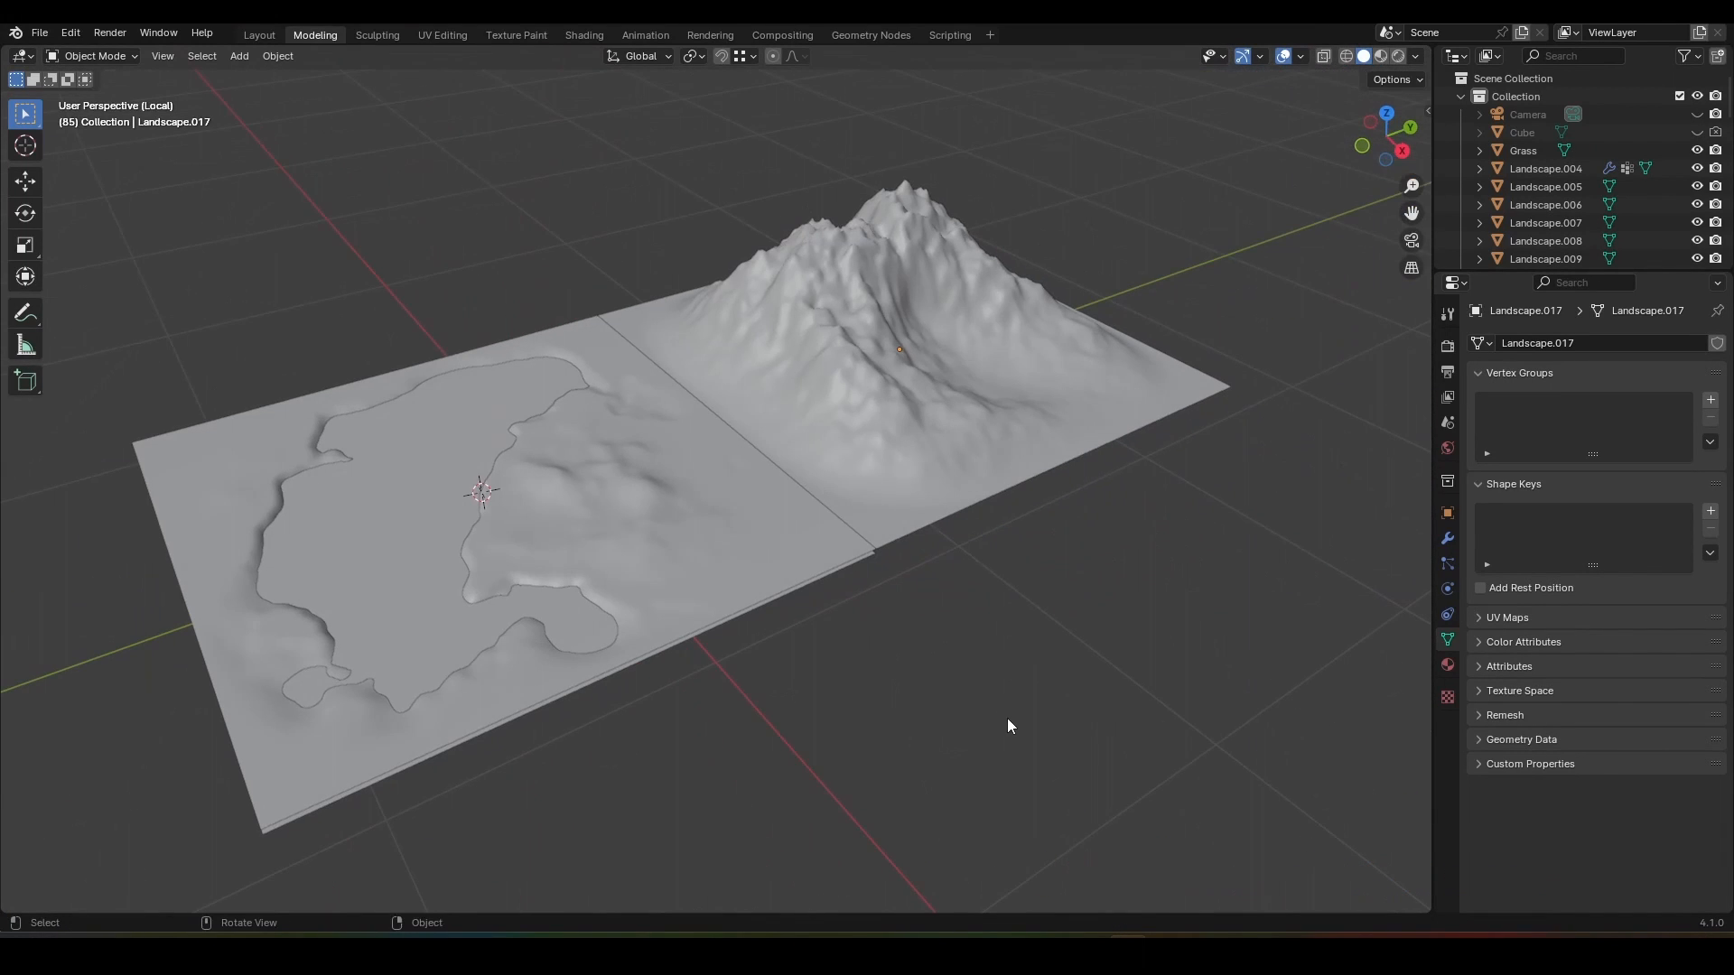
Step: Select the lake terrain and inspect the seam and overall fit of the two terrain tiles from several angles
{"action": "left_click", "coordinate": [869, 545]}
{"action": "scroll", "coordinate": [1158, 638], "scroll_direction": "up", "scroll_amount": 6}
{"action": "middle_click_drag", "start_coordinate": [1291, 679], "coordinate": [1241, 637]}
{"action": "left_click", "coordinate": [1194, 691]}
{"action": "middle_click_drag", "start_coordinate": [1194, 691], "coordinate": [1161, 679]}
{"action": "scroll", "coordinate": [1161, 679], "scroll_direction": "down", "scroll_amount": 6}
{"action": "middle_click_drag", "start_coordinate": [854, 551], "coordinate": [989, 532]}
{"action": "scroll", "coordinate": [901, 498], "scroll_direction": "up", "scroll_amount": 4}
{"action": "left_click", "coordinate": [1399, 56]}
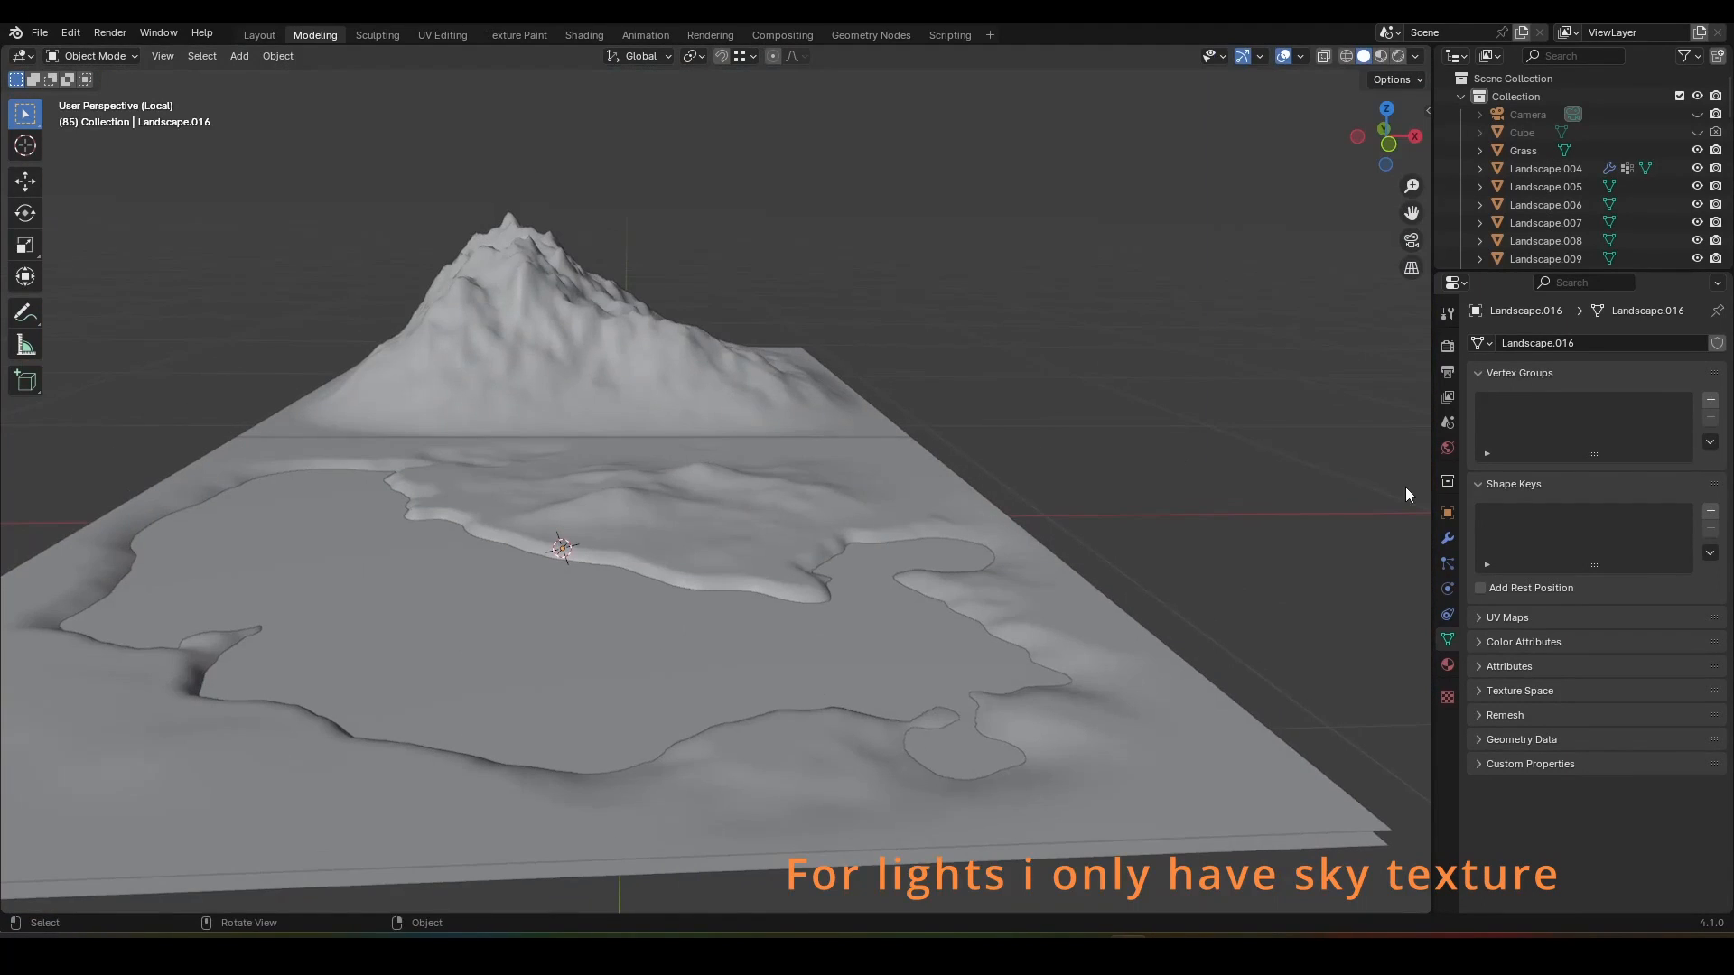
Step: Use a Sky Texture as the world background color
{"action": "left_click", "coordinate": [1447, 448]}
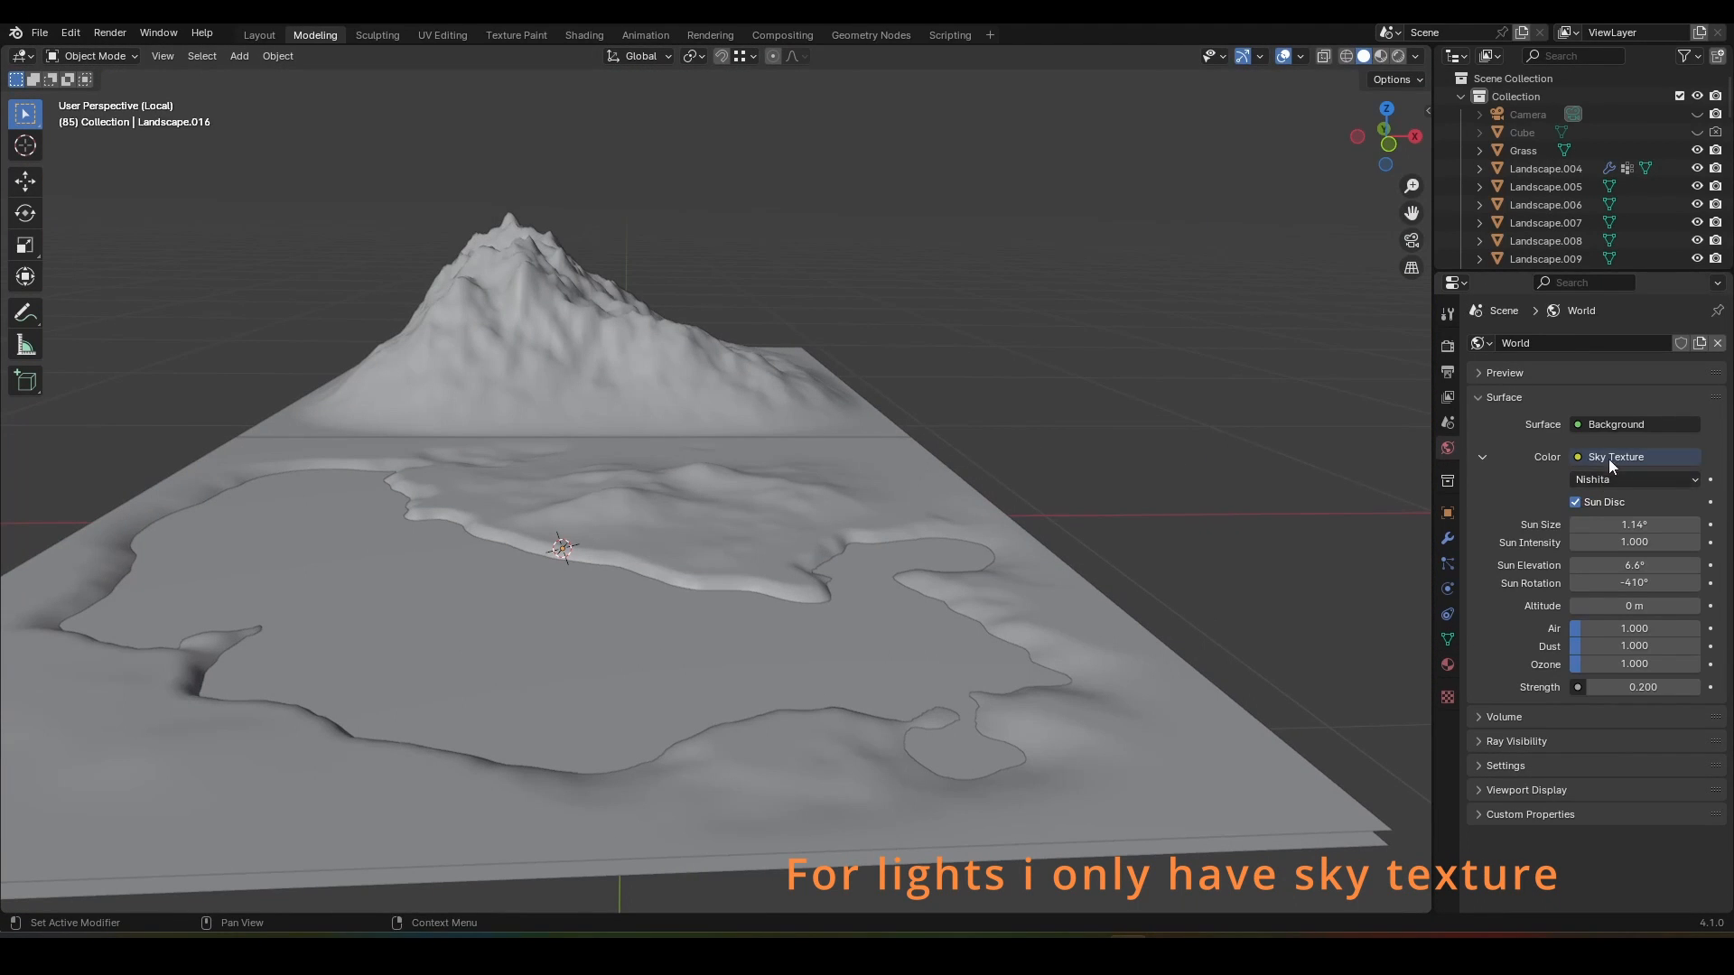
{"action": "left_click", "coordinate": [1578, 457]}
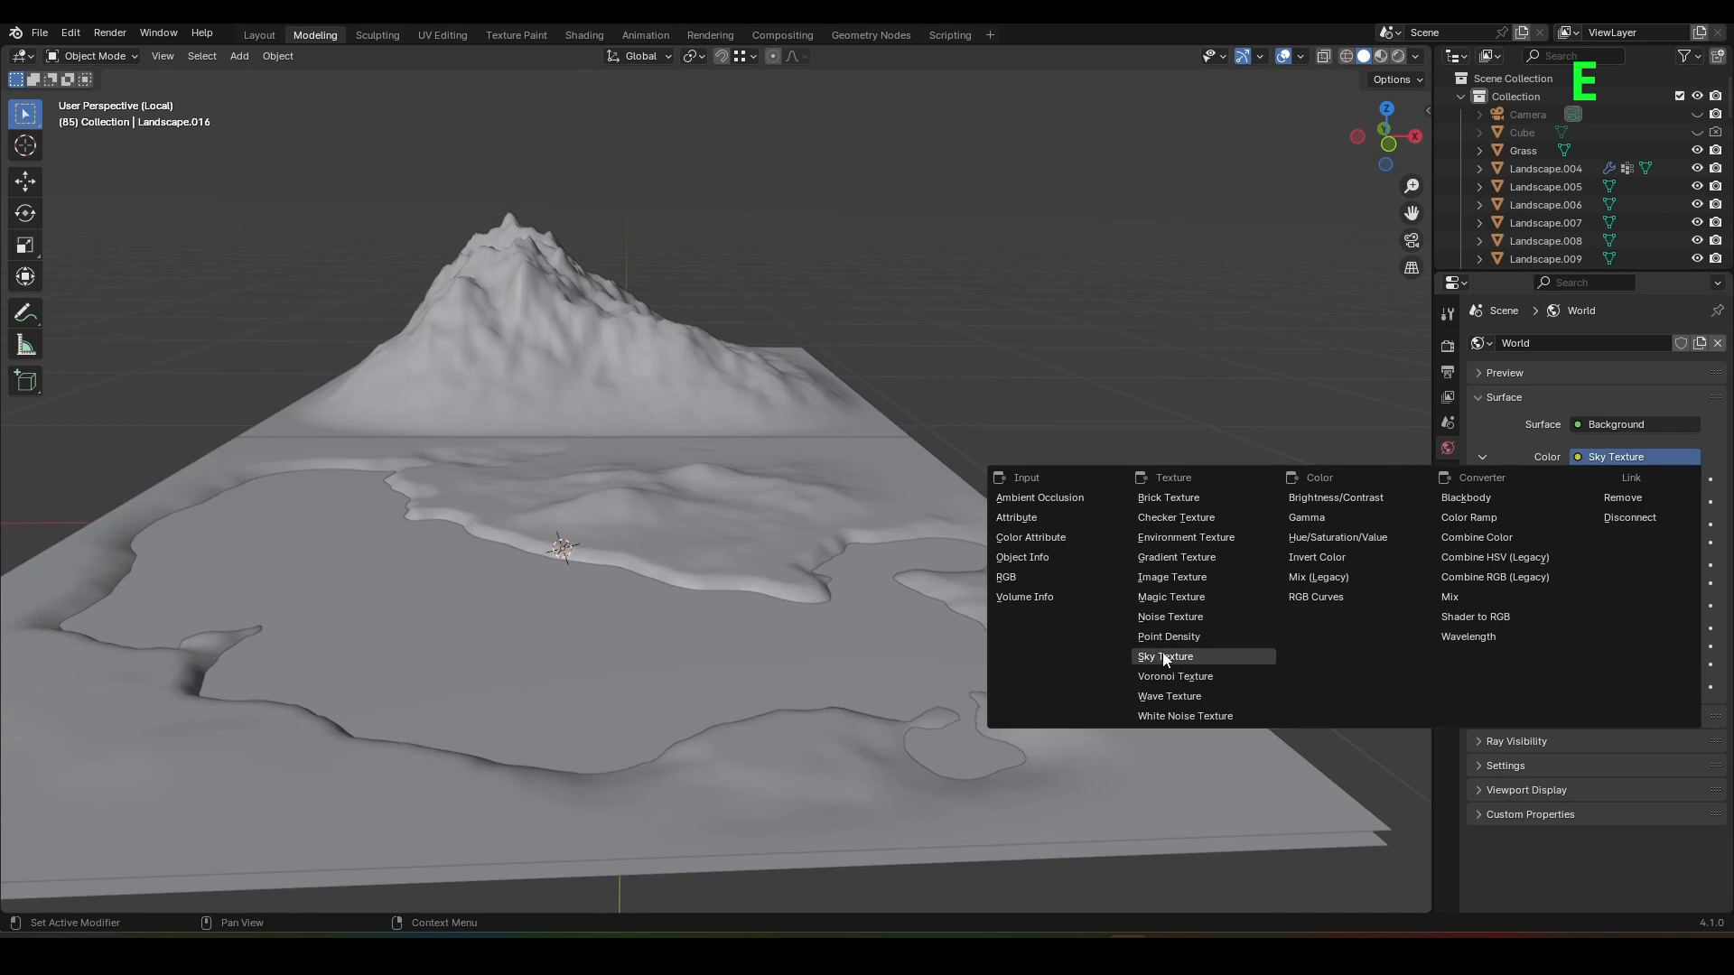
{"action": "left_click", "coordinate": [1197, 654]}
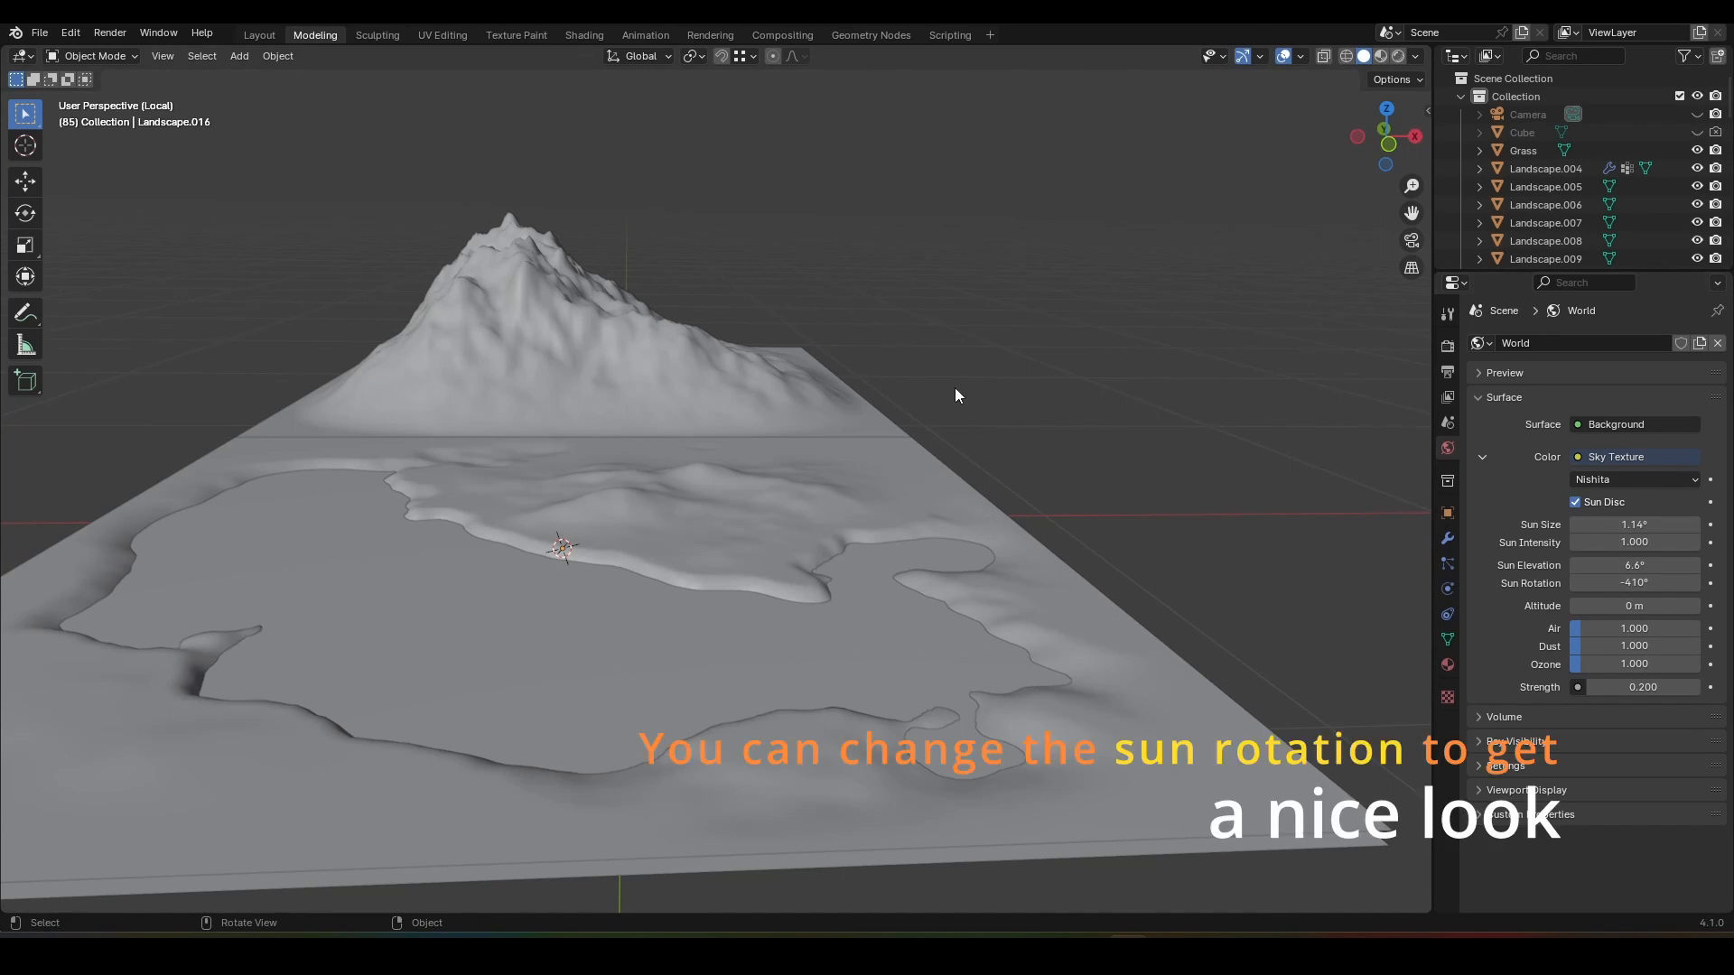
Step: Search the add-ons in the preferences for Sapling Tree Gen
{"action": "middle_click_drag", "start_coordinate": [956, 391], "coordinate": [1084, 398]}
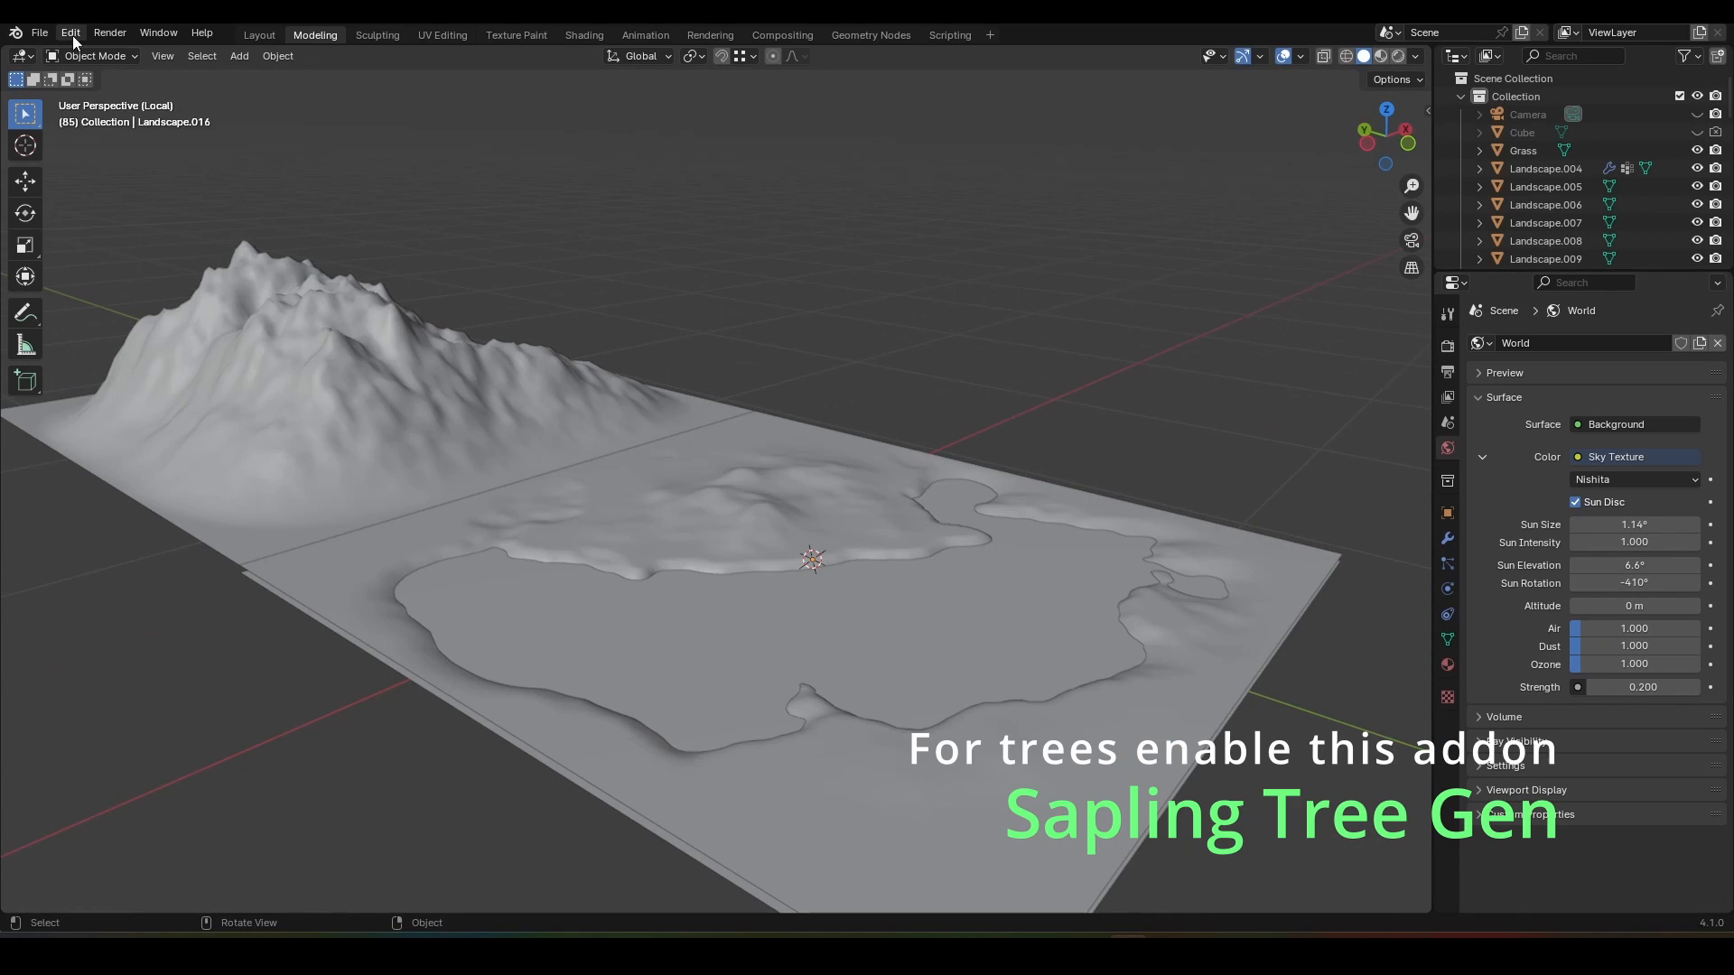
{"action": "left_click", "coordinate": [70, 33]}
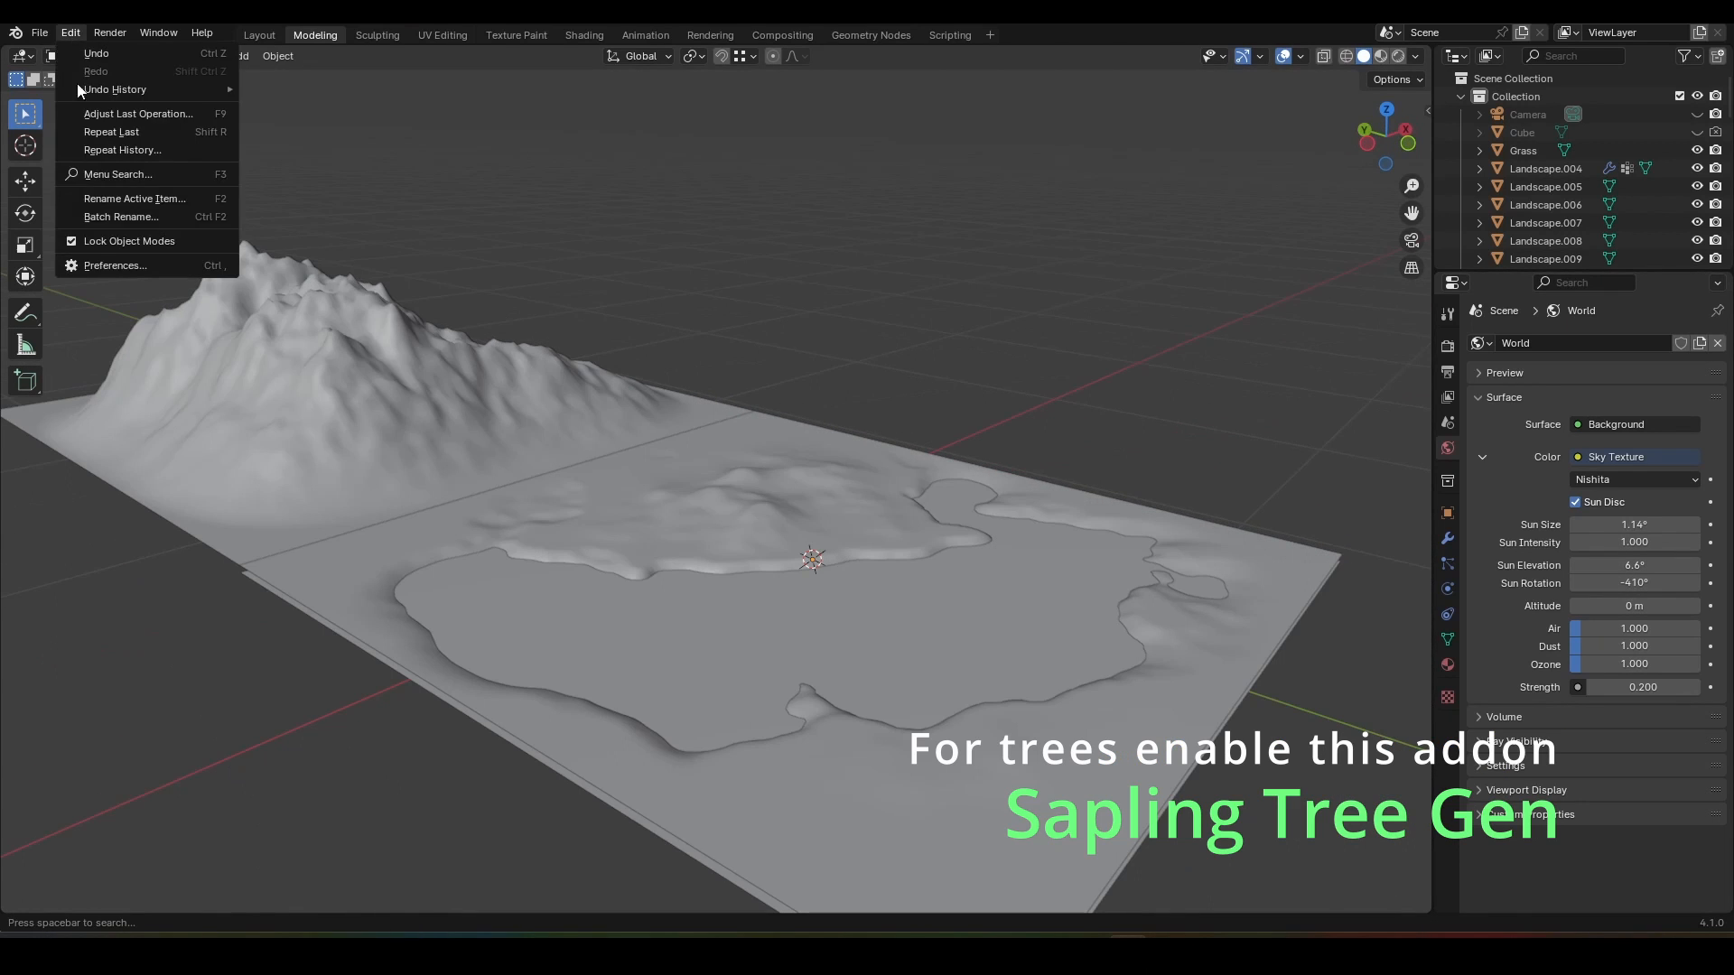
{"action": "left_click", "coordinate": [99, 268]}
{"action": "left_click", "coordinate": [577, 68]}
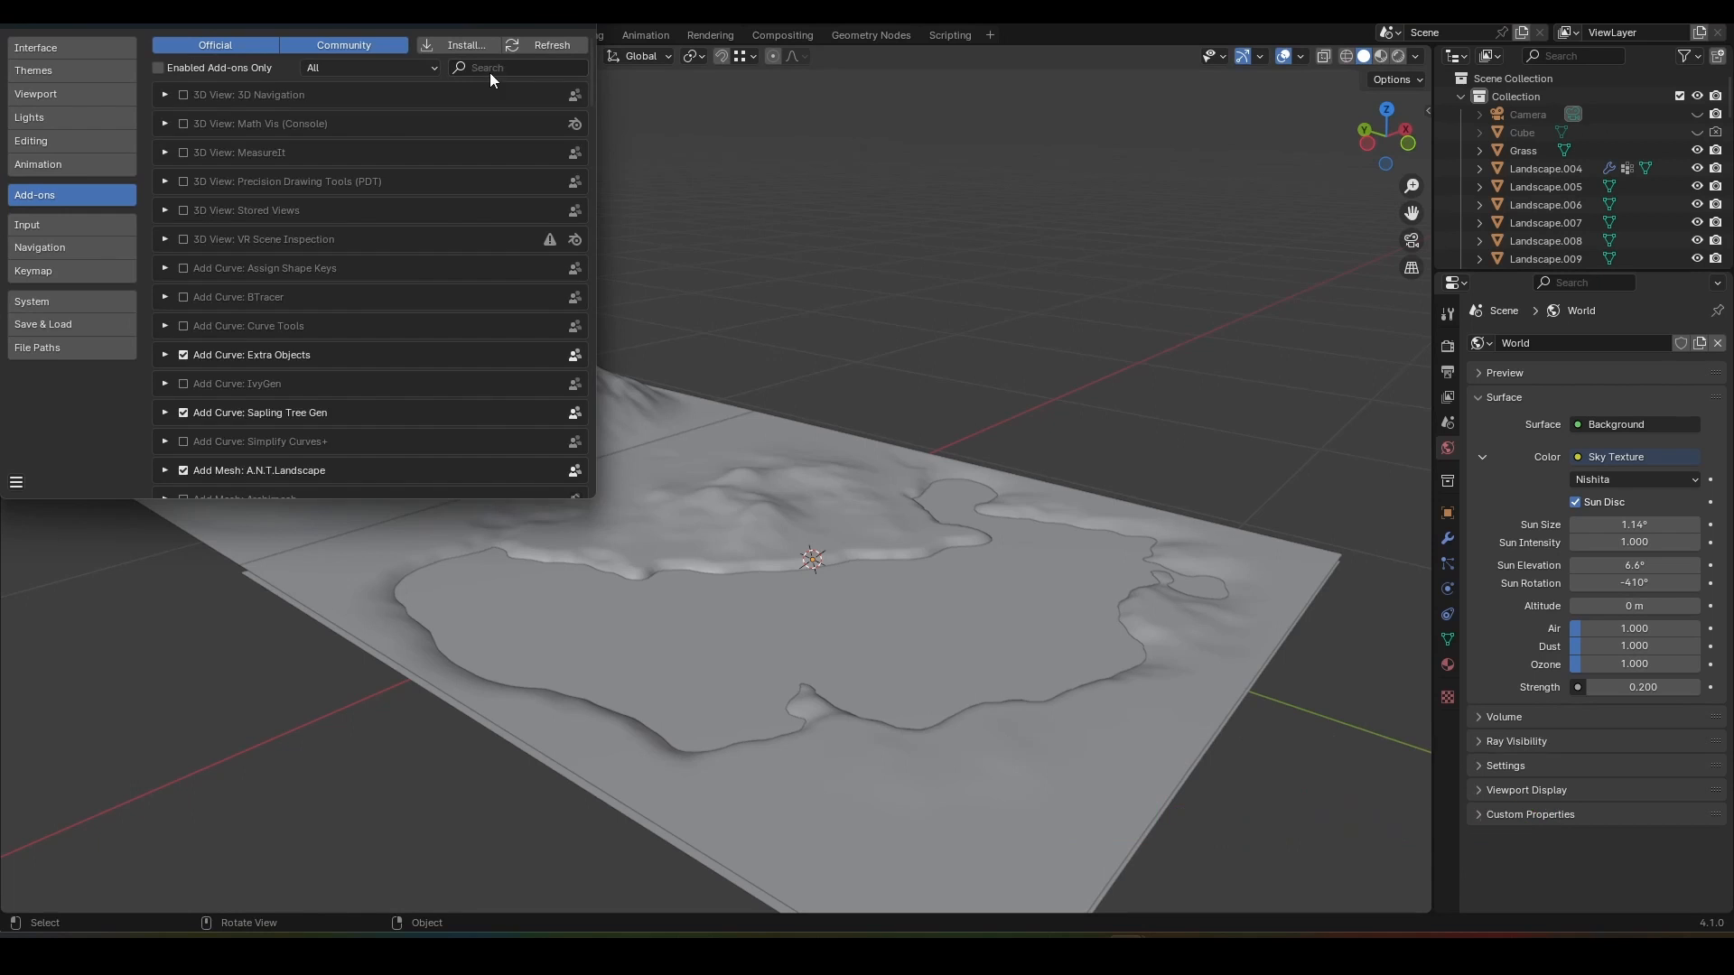
{"action": "left_click", "coordinate": [534, 71]}
{"action": "type", "text": "sa"}
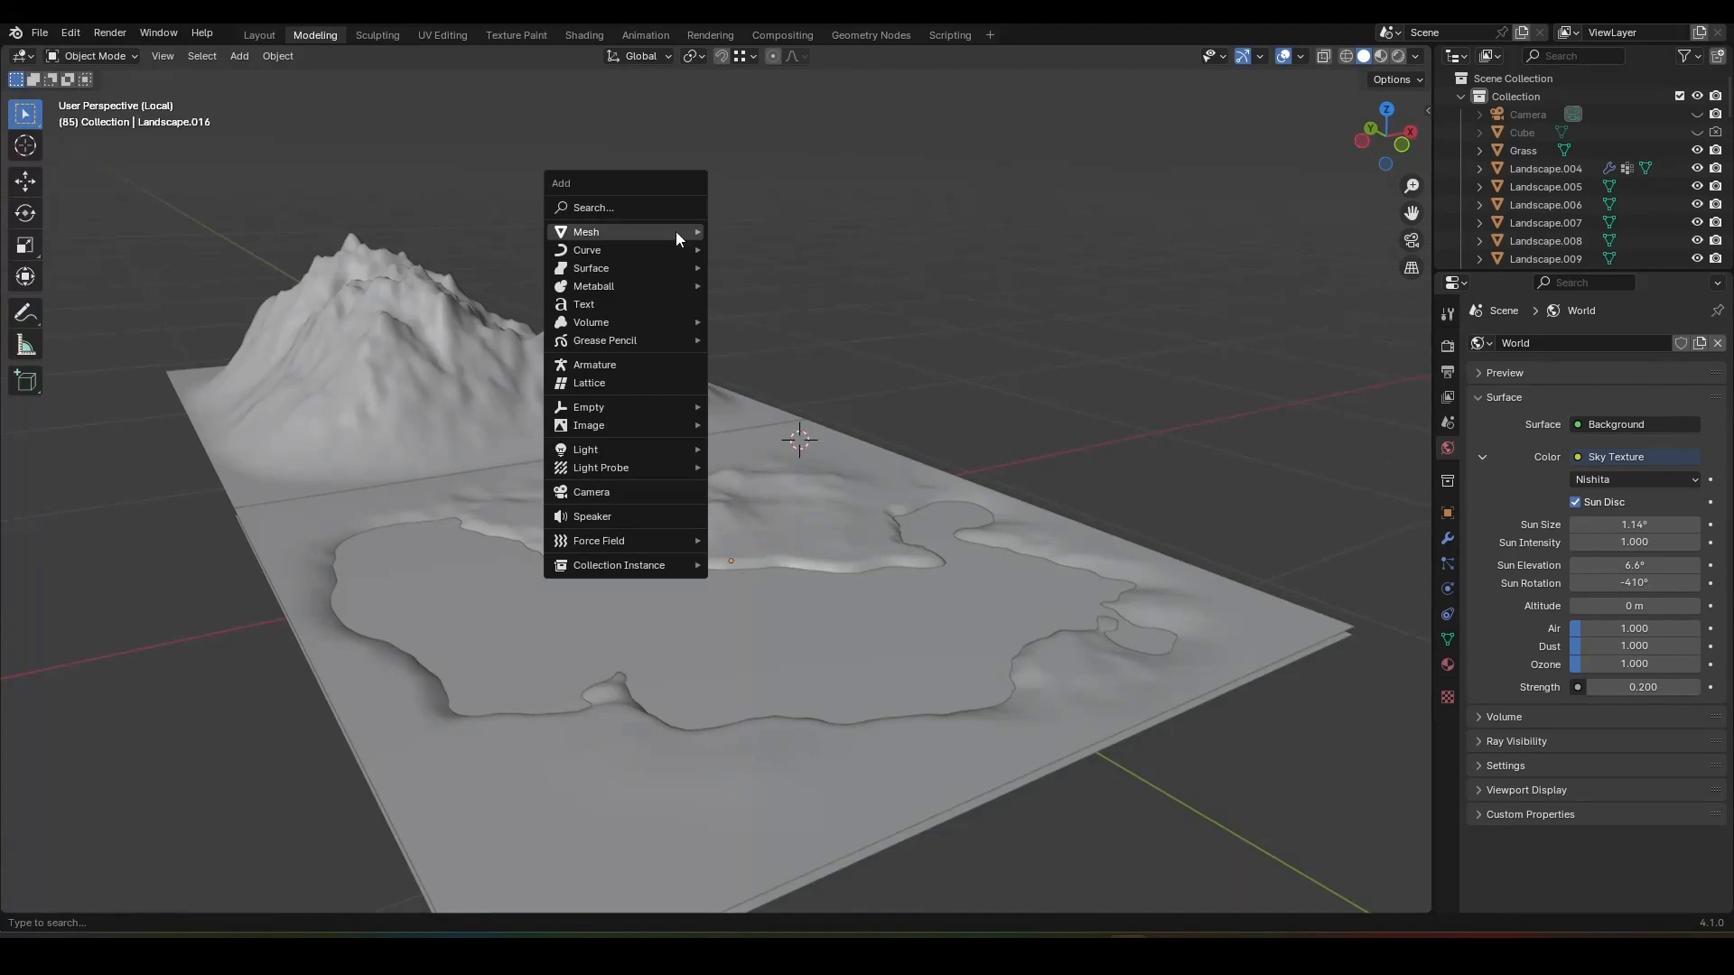
Step: Add a Sapling Tree Gen curve tree to the landscape
{"action": "mouse_move", "coordinate": [681, 247]}
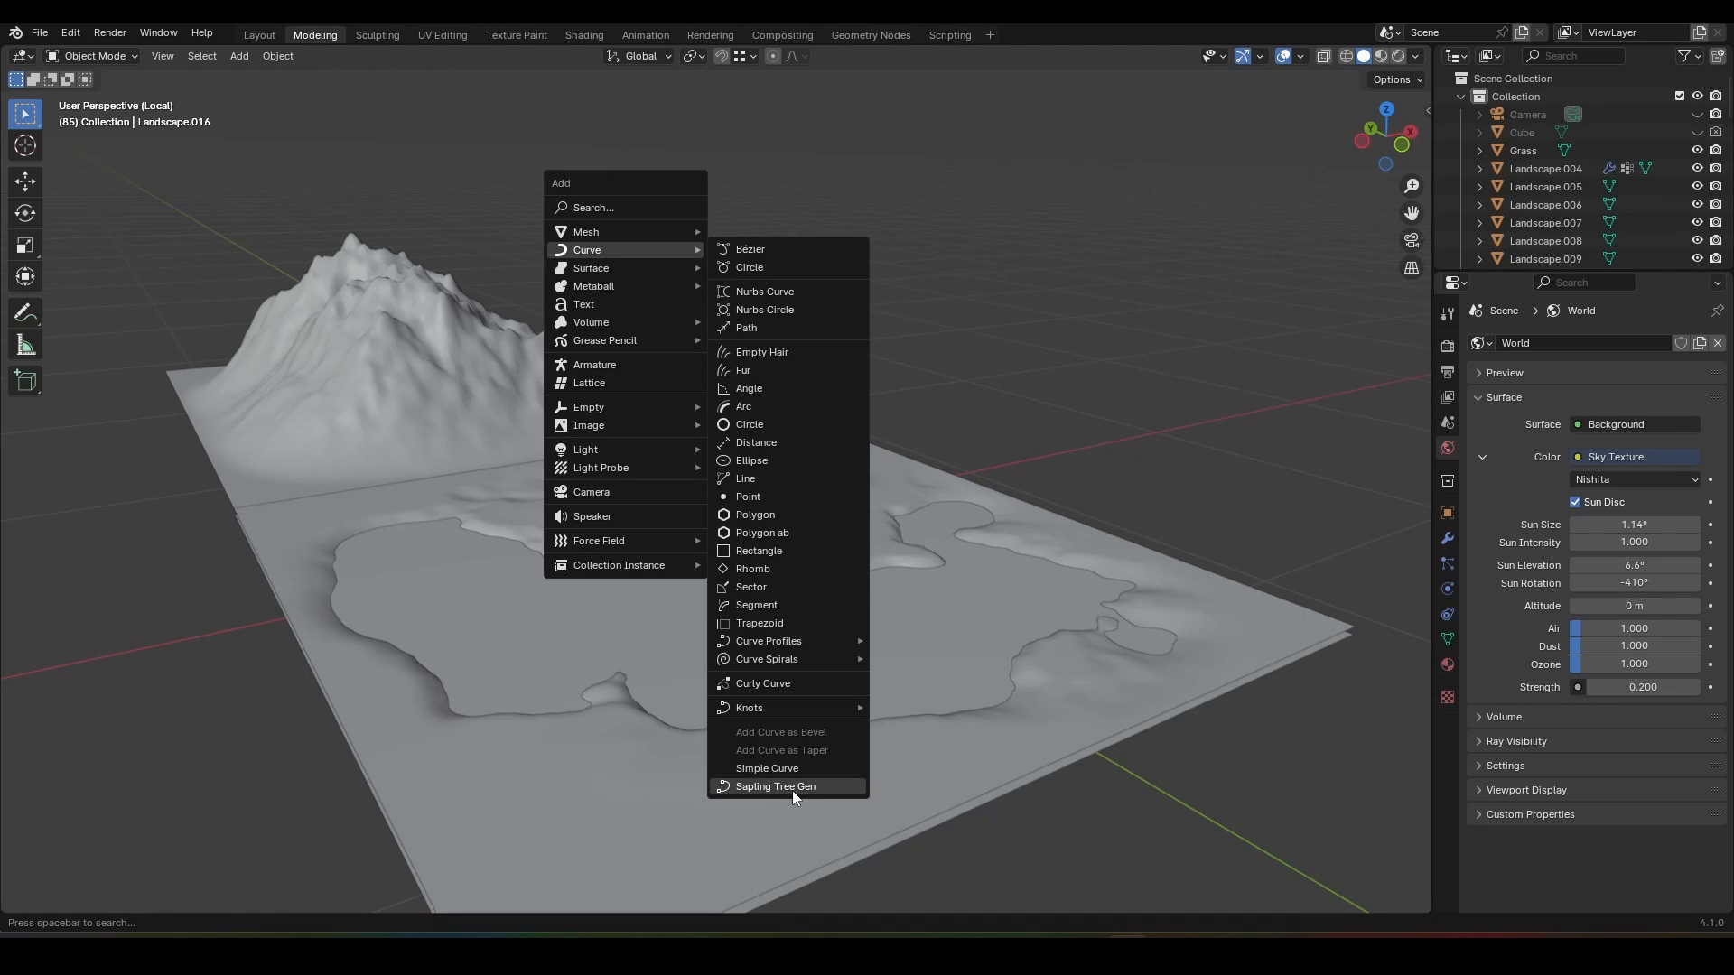
{"action": "left_click", "coordinate": [793, 789]}
{"action": "scroll", "coordinate": [744, 327], "scroll_direction": "down", "scroll_amount": 5}
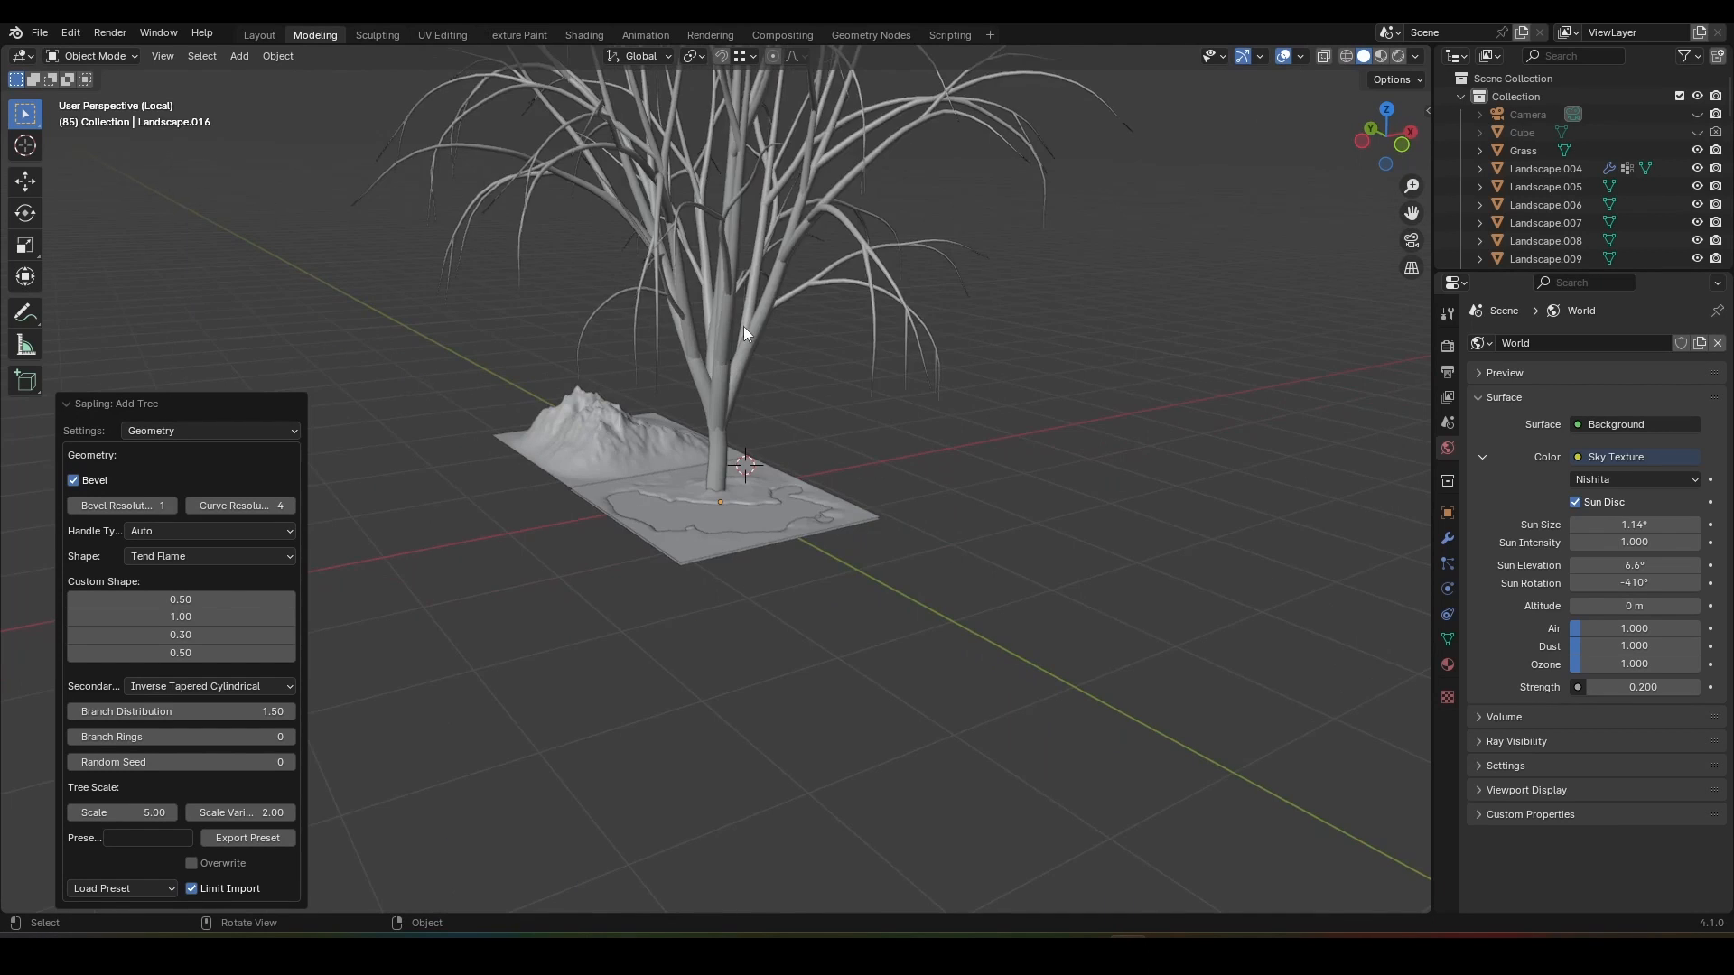
{"action": "scroll", "coordinate": [744, 327], "scroll_direction": "up", "scroll_amount": 2}
{"action": "scroll", "coordinate": [750, 354], "scroll_direction": "down", "scroll_amount": 3}
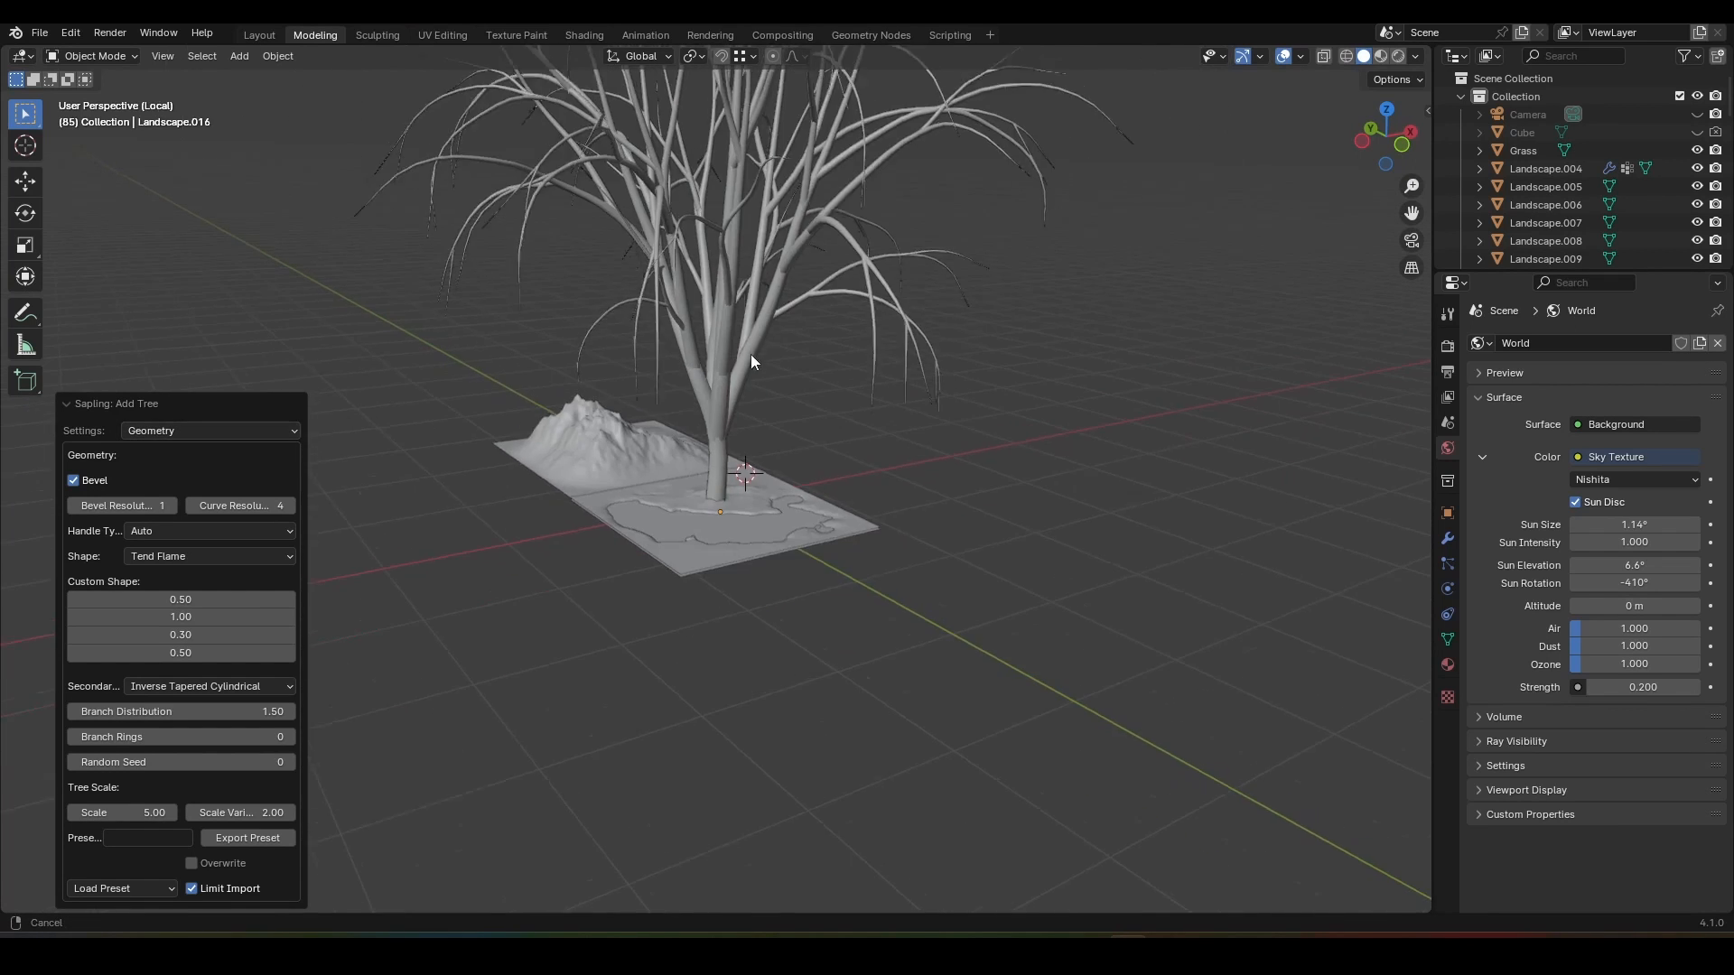
Step: Load the small_pine preset for the new tree
{"action": "left_click", "coordinate": [202, 430]}
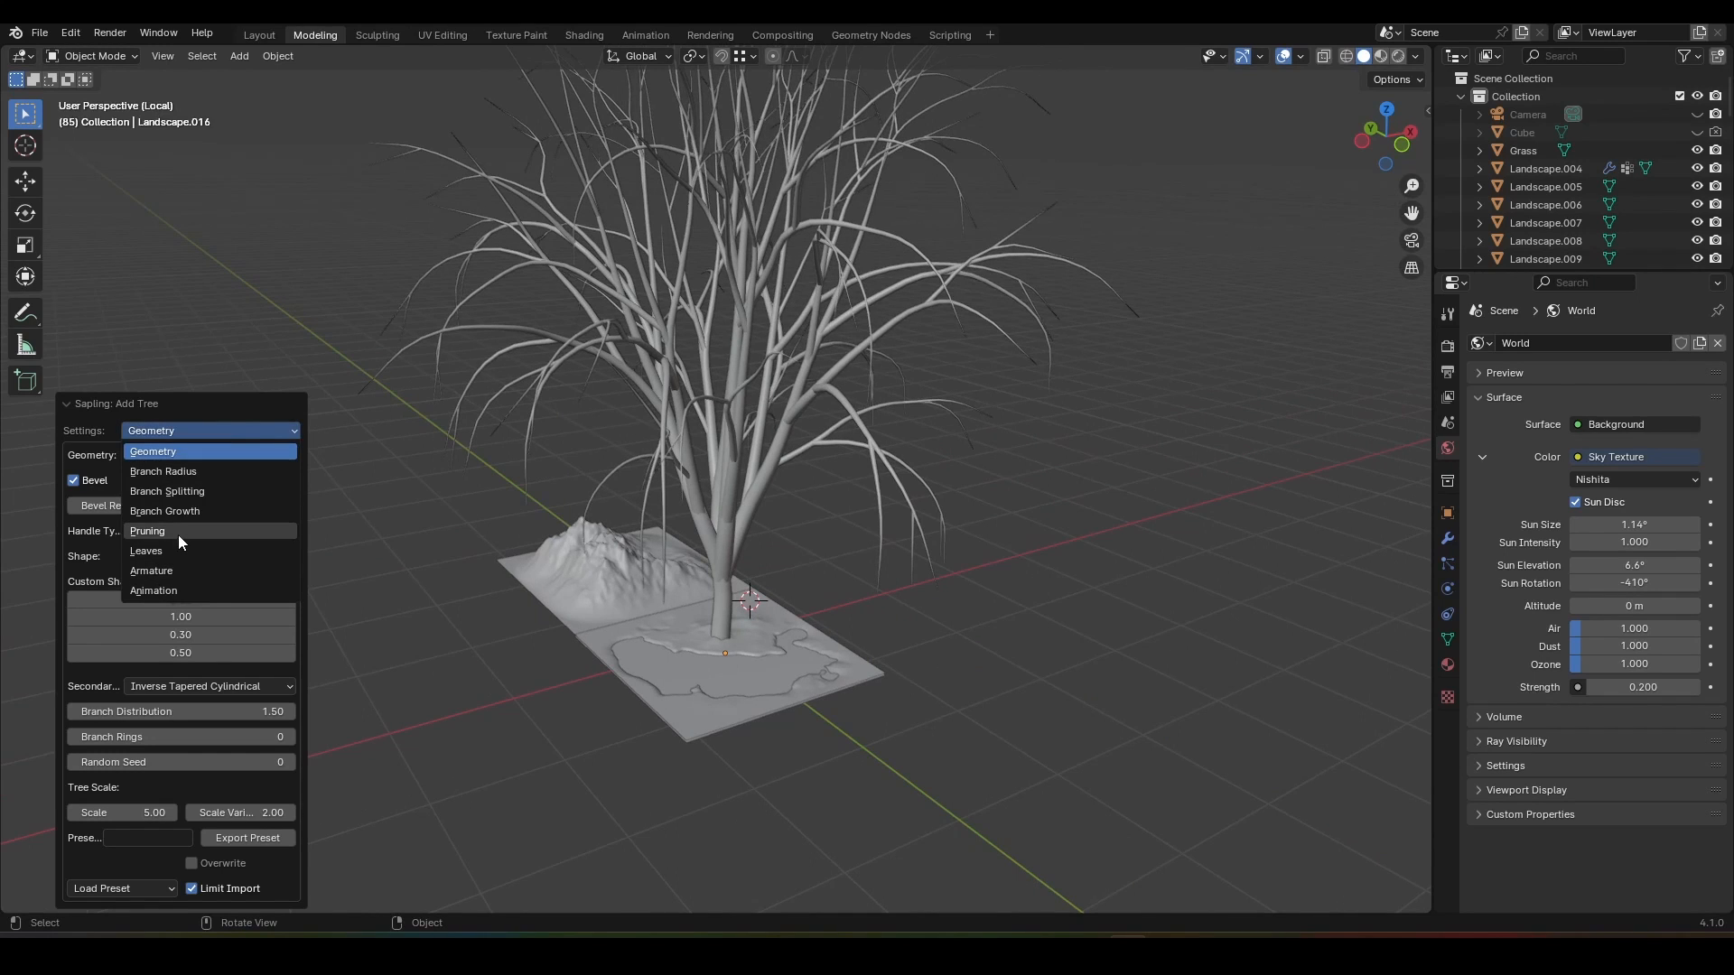
{"action": "left_click", "coordinate": [149, 888]}
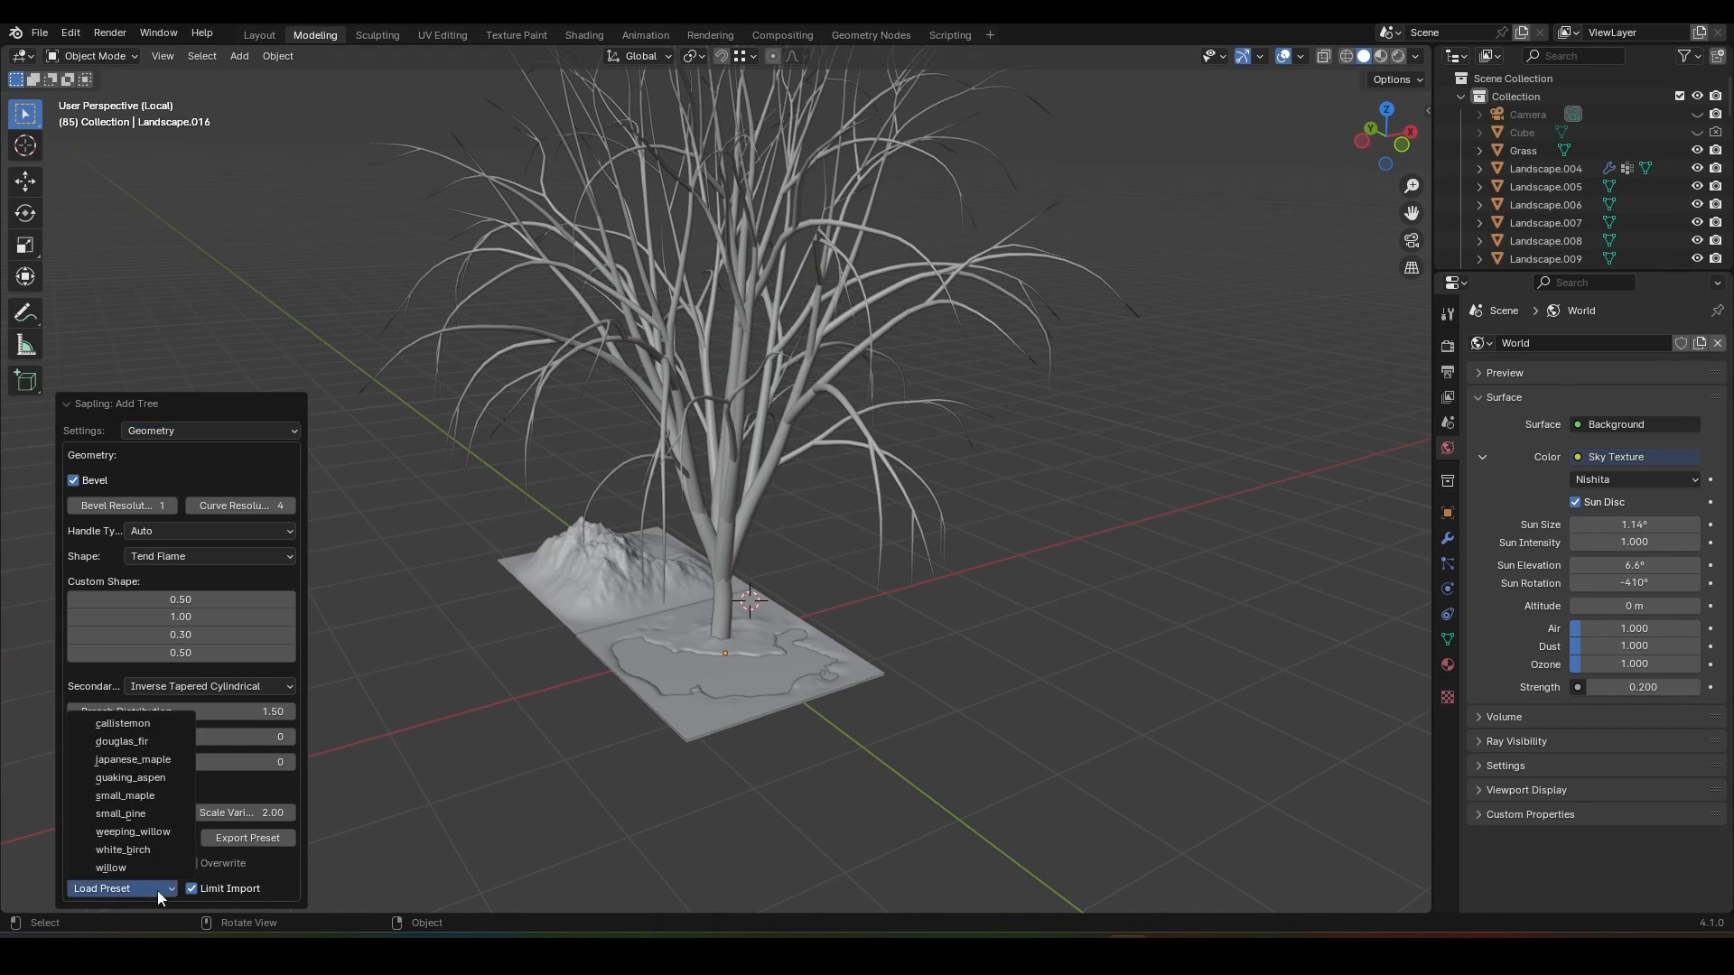
{"action": "left_click", "coordinate": [148, 811]}
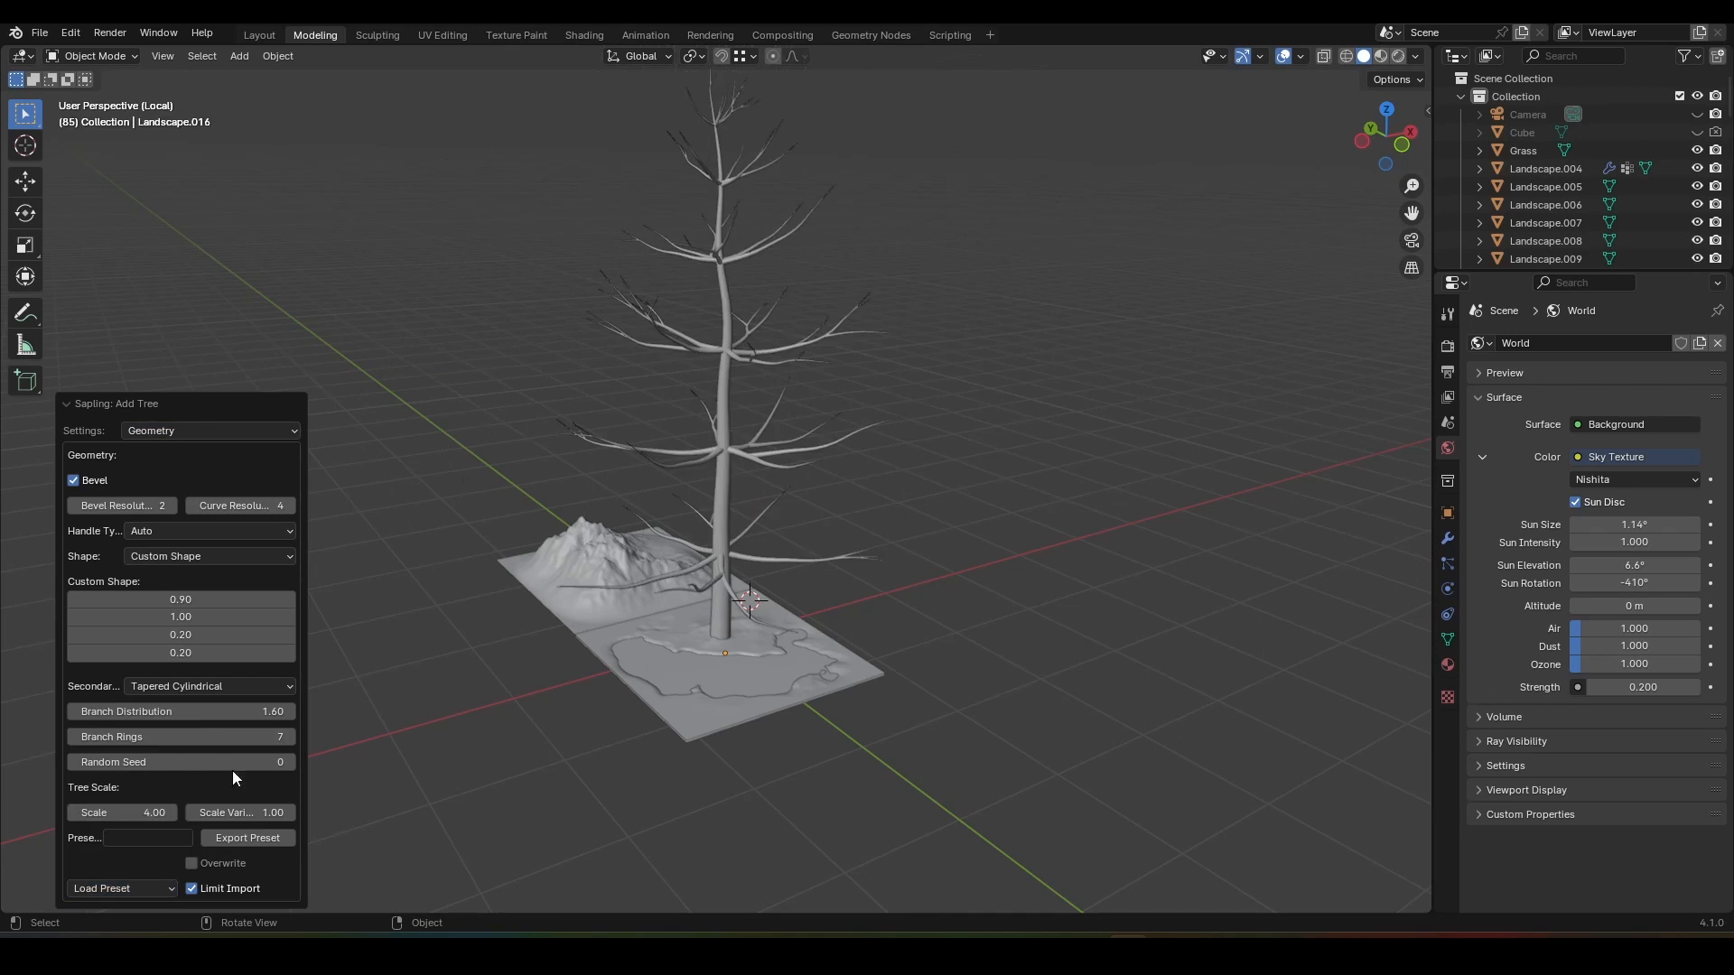
Step: Turn on Show Leaves in the tree's Leaves settings and check the foliage on the branches
{"action": "left_click", "coordinate": [231, 436]}
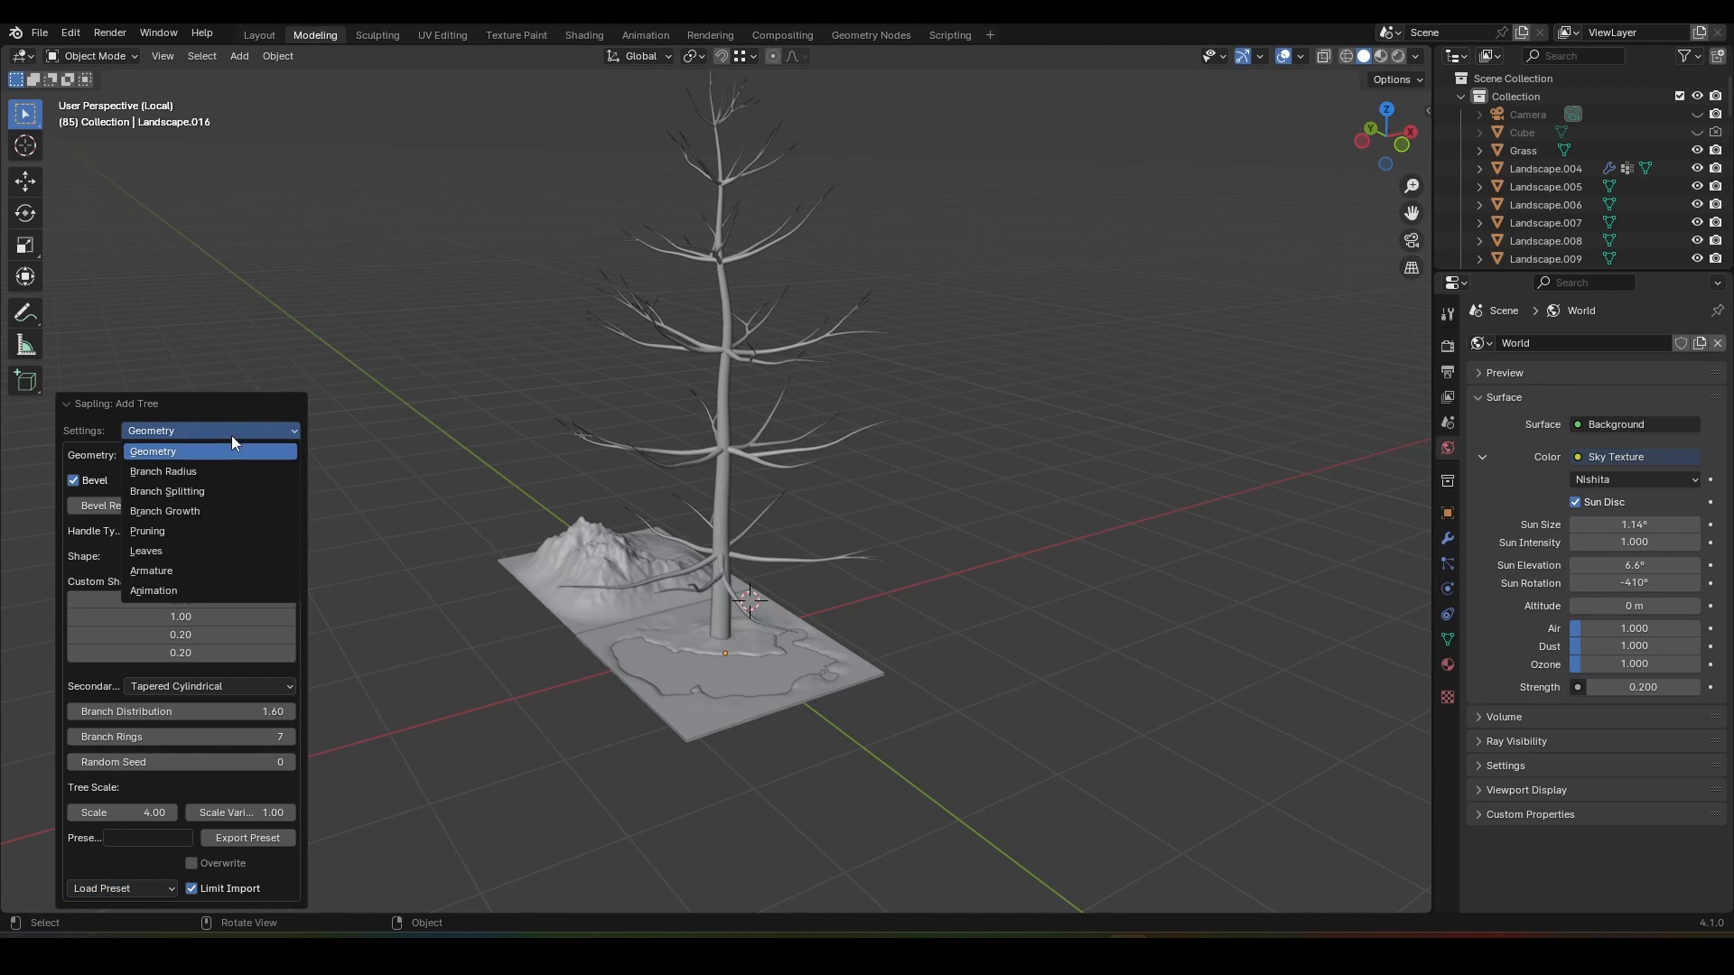
{"action": "left_click", "coordinate": [184, 548]}
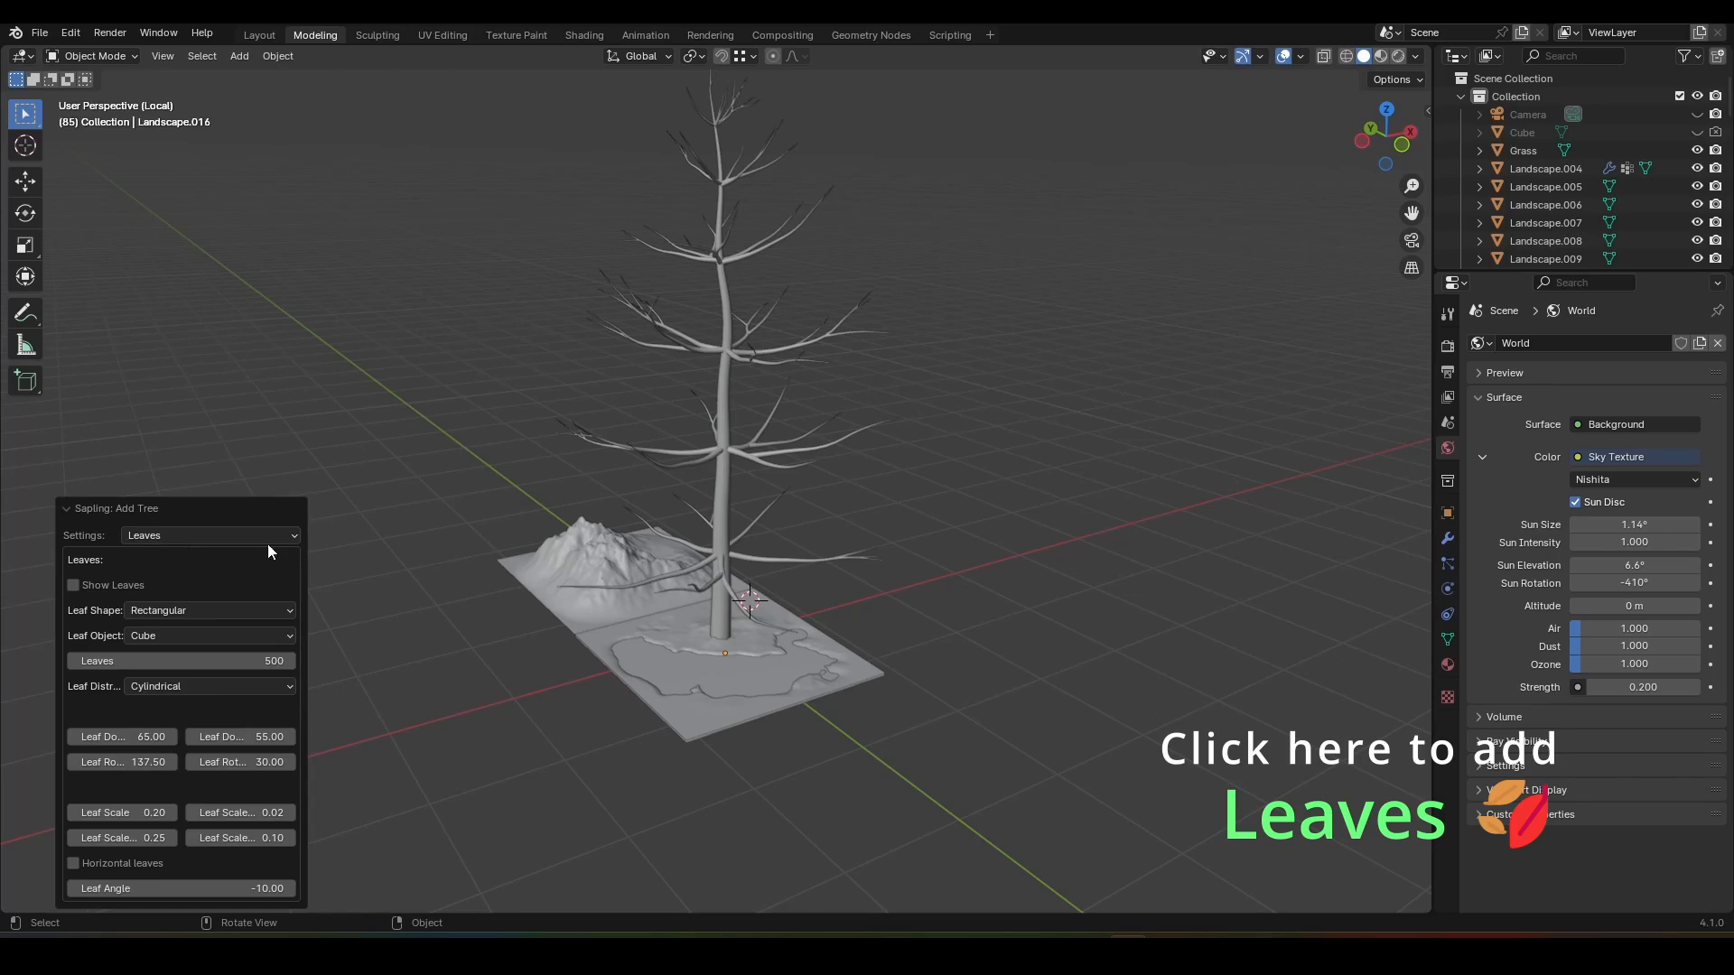
{"action": "left_click", "coordinate": [72, 593]}
{"action": "scroll", "coordinate": [880, 362], "scroll_direction": "up", "scroll_amount": 5}
{"action": "middle_click_drag", "start_coordinate": [892, 393], "coordinate": [783, 113]}
{"action": "scroll", "coordinate": [894, 452], "scroll_direction": "down", "scroll_amount": 4}
{"action": "mouse_move", "coordinate": [913, 535]}
{"action": "middle_mouse_down"}
{"action": "mouse_move", "coordinate": [930, 502]}
{"action": "mouse_move", "coordinate": [833, 503]}
{"action": "mouse_move", "coordinate": [896, 499]}
{"action": "middle_mouse_up"}
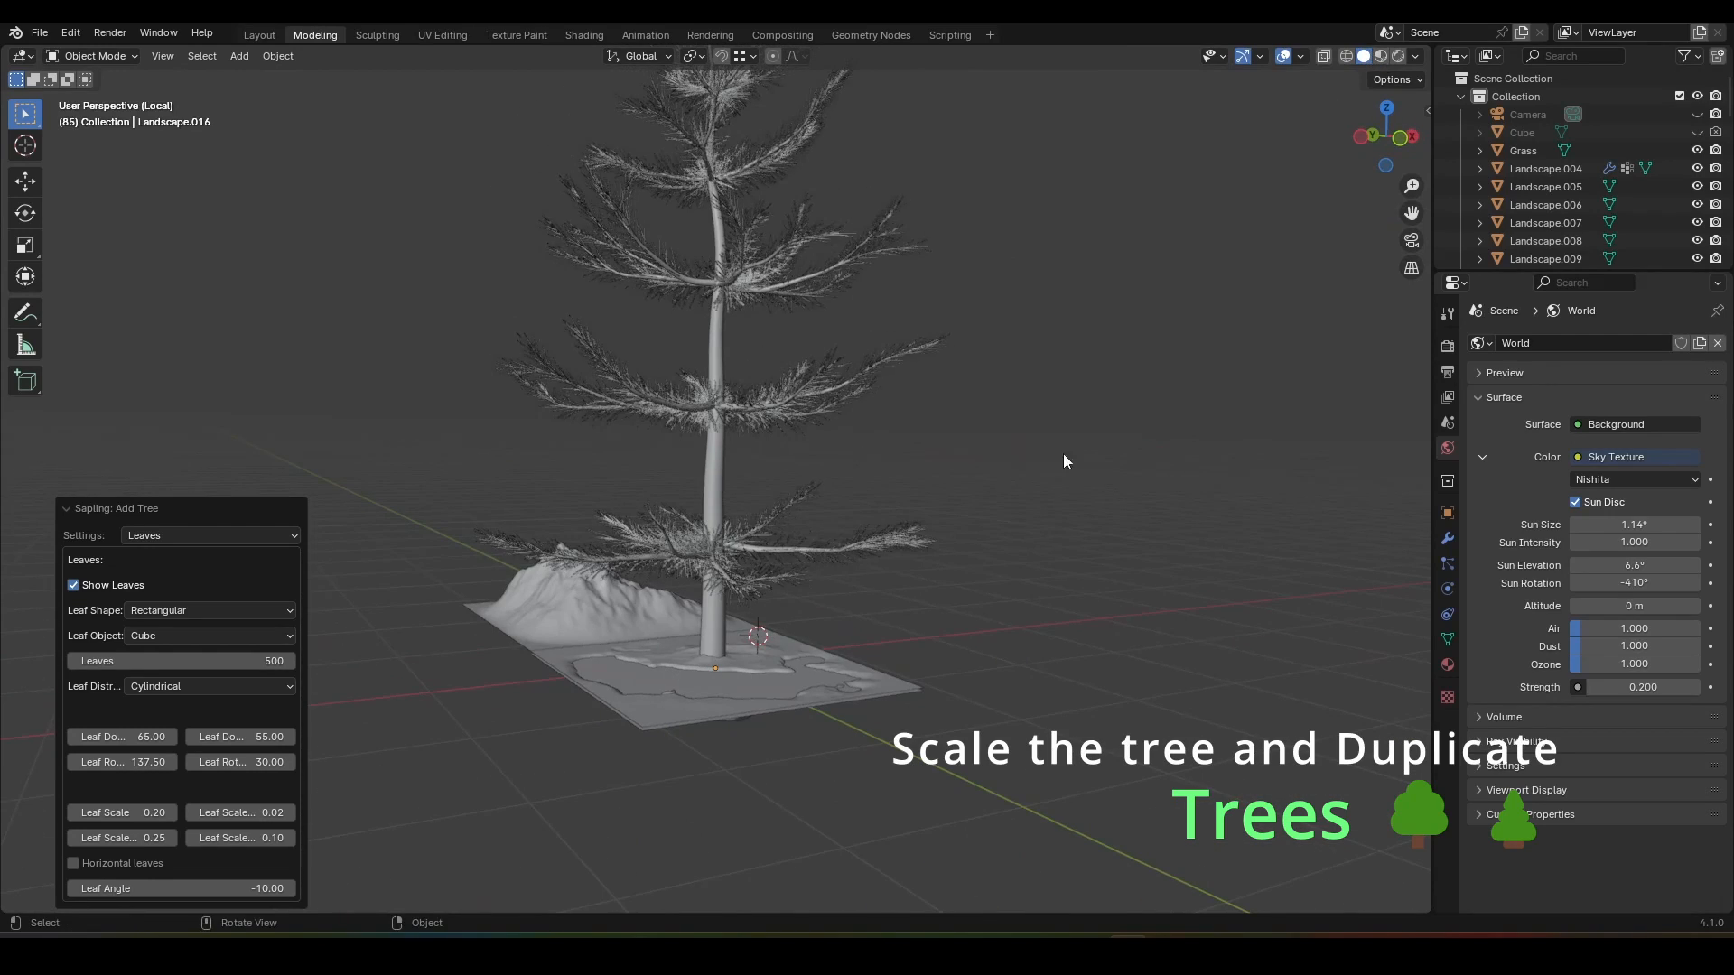
Step: Select the pine tree with its leaves and scale it down uniformly on the terrain
{"action": "left_click_drag", "start_coordinate": [766, 425], "coordinate": [907, 365]}
{"action": "key", "text": "s"}
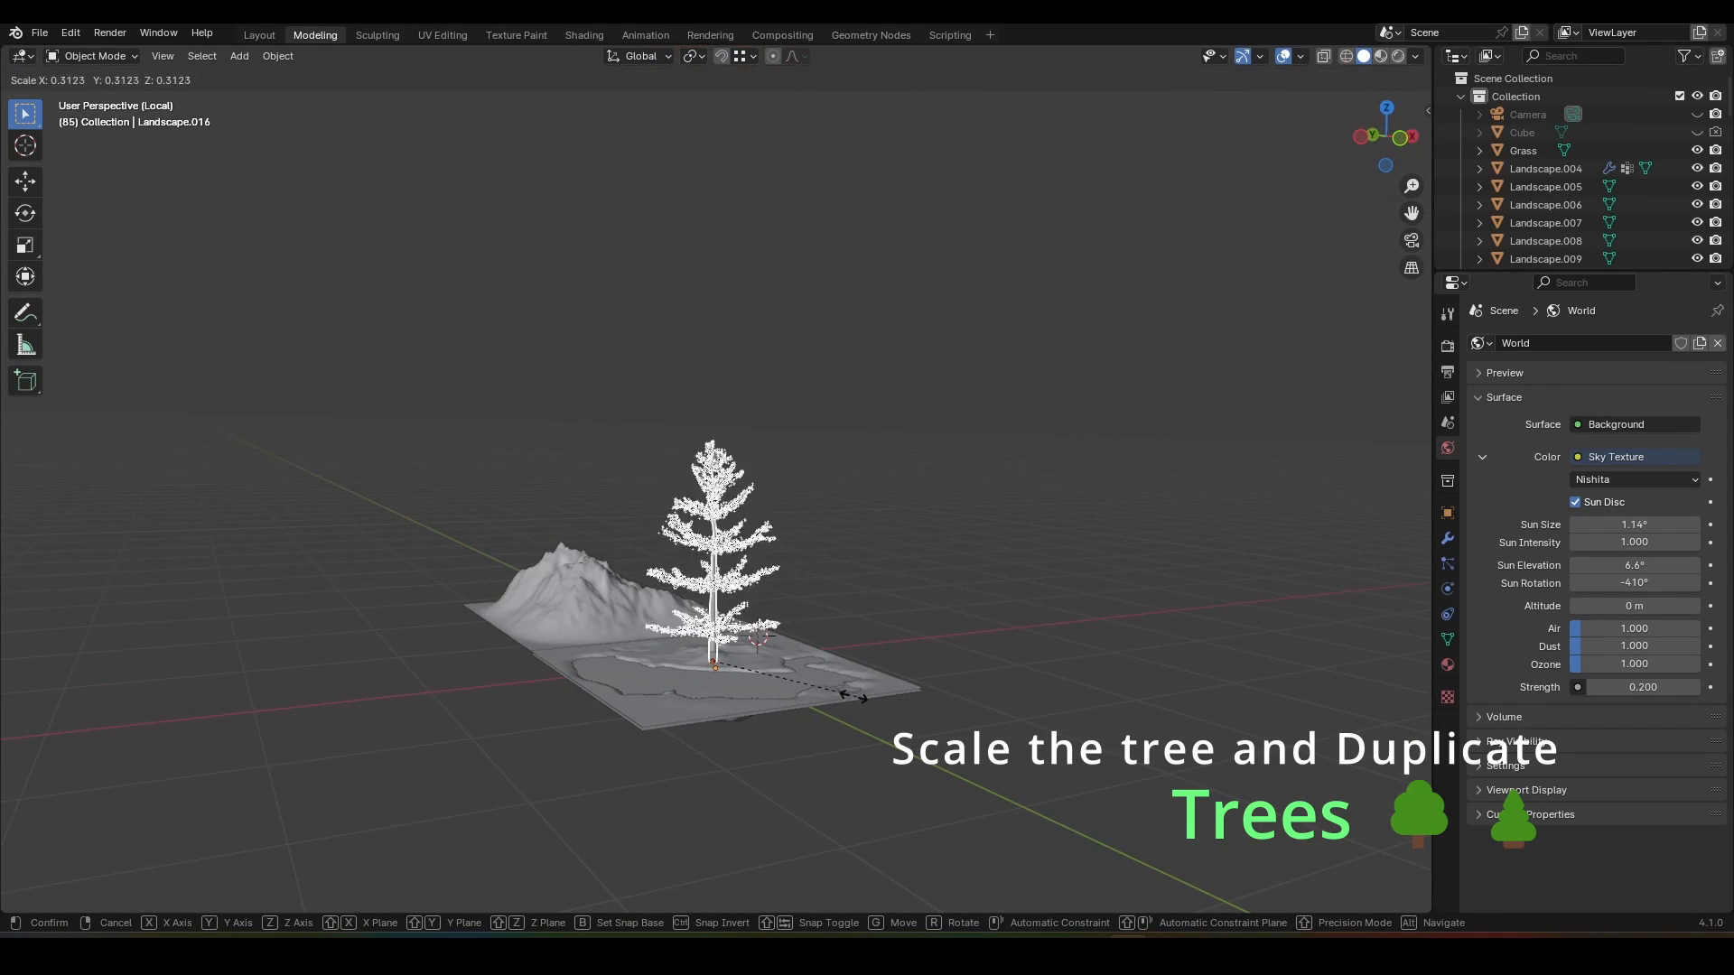
{"action": "left_click", "coordinate": [794, 689]}
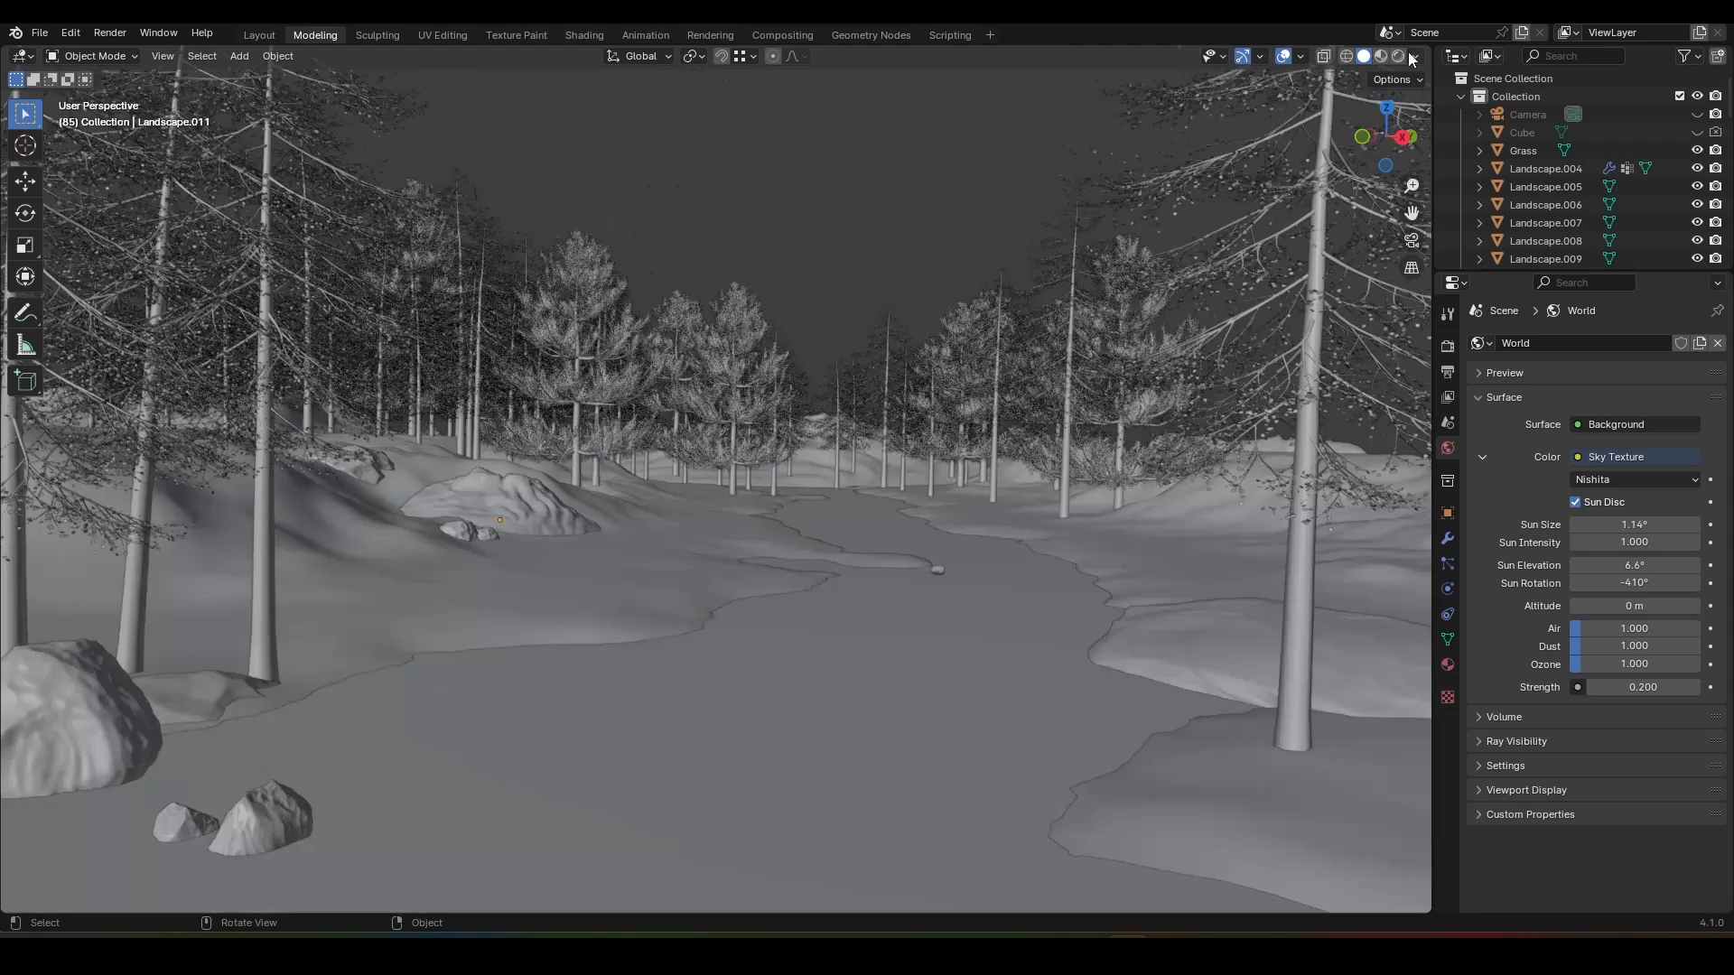
Step: Show the forest scene in rendered shading and set the sky's Sun Rotation to -563°
{"action": "left_click", "coordinate": [1380, 56]}
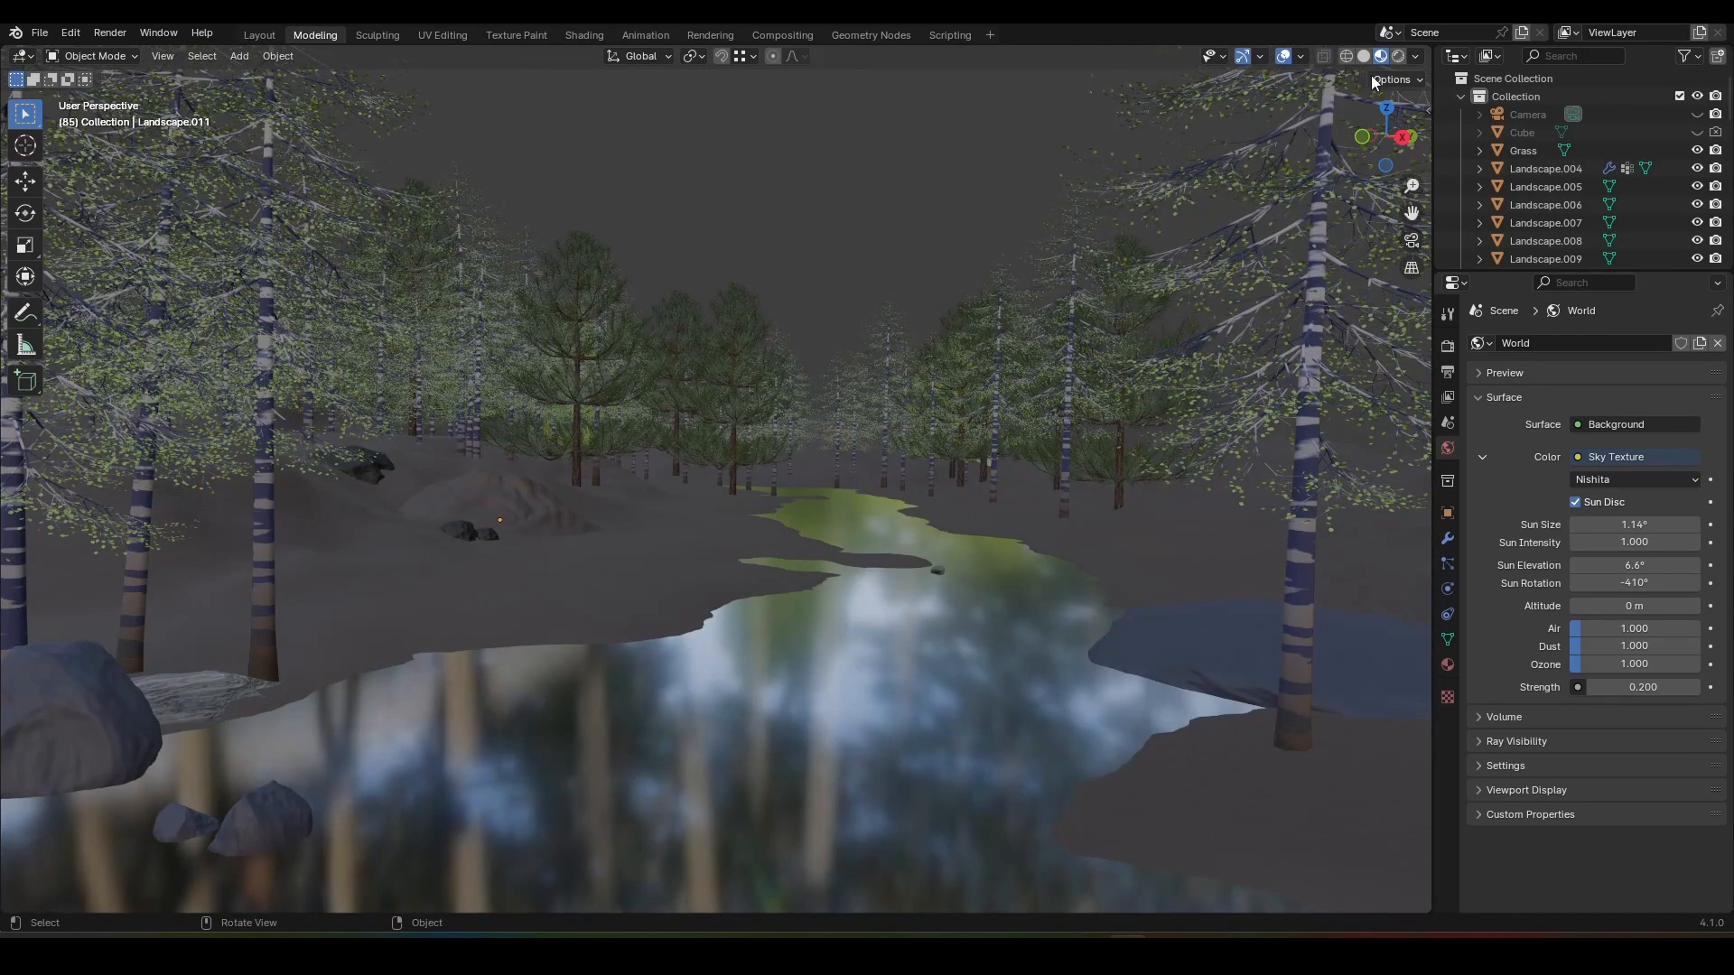
{"action": "left_click", "coordinate": [1397, 57]}
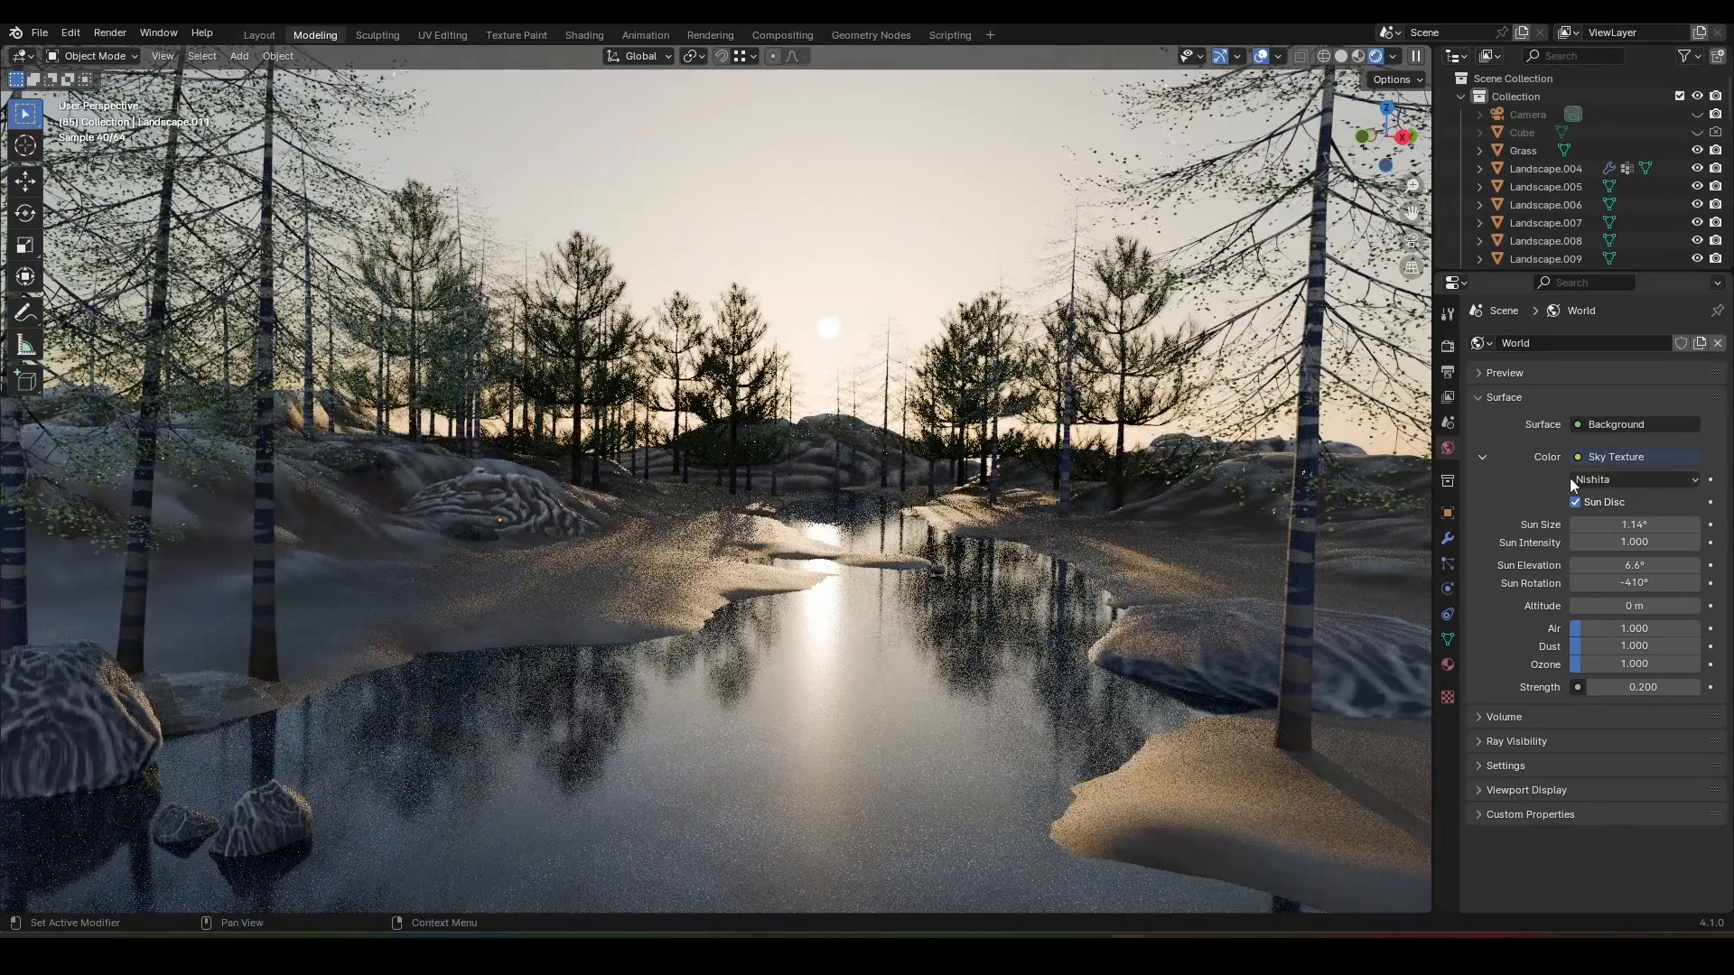
{"action": "mouse_move", "coordinate": [1625, 585]}
{"action": "left_mouse_down"}
{"action": "mouse_move", "coordinate": [1544, 585]}
{"action": "mouse_move", "coordinate": [1632, 585]}
{"action": "left_mouse_up"}
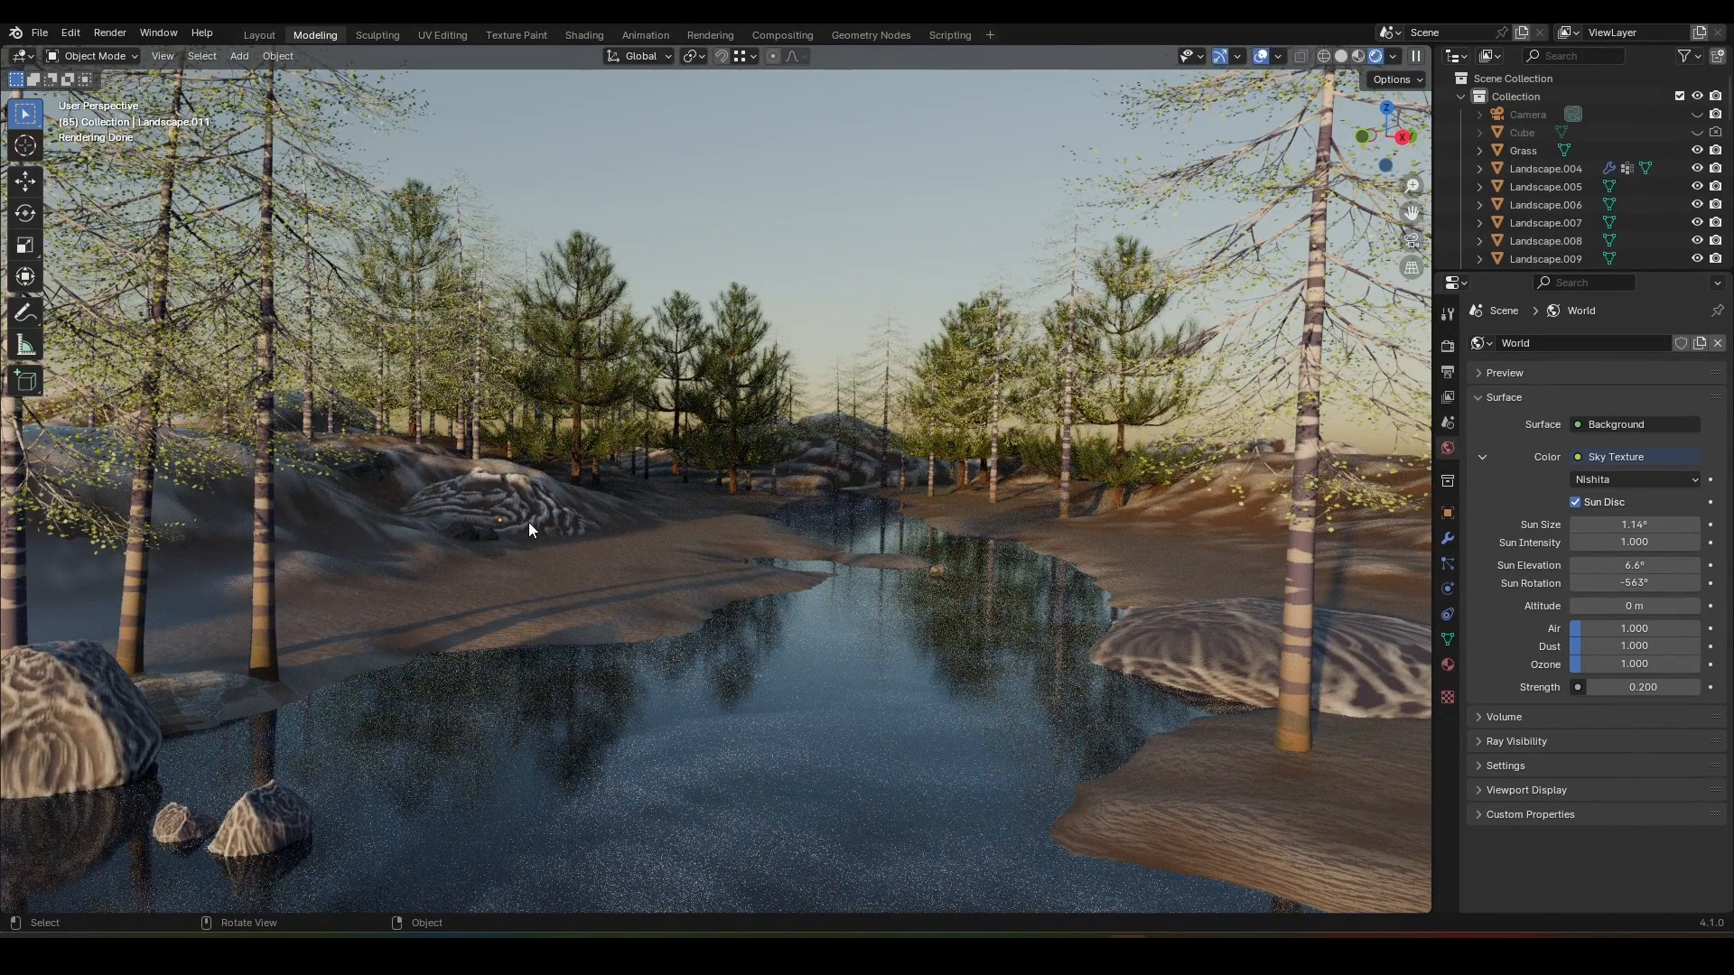
{"action": "mouse_move", "coordinate": [1634, 524]}
{"action": "left_mouse_down"}
{"action": "mouse_move", "coordinate": [1580, 525]}
{"action": "mouse_move", "coordinate": [1651, 525]}
{"action": "left_mouse_up"}
{"action": "key", "text": "Escape"}
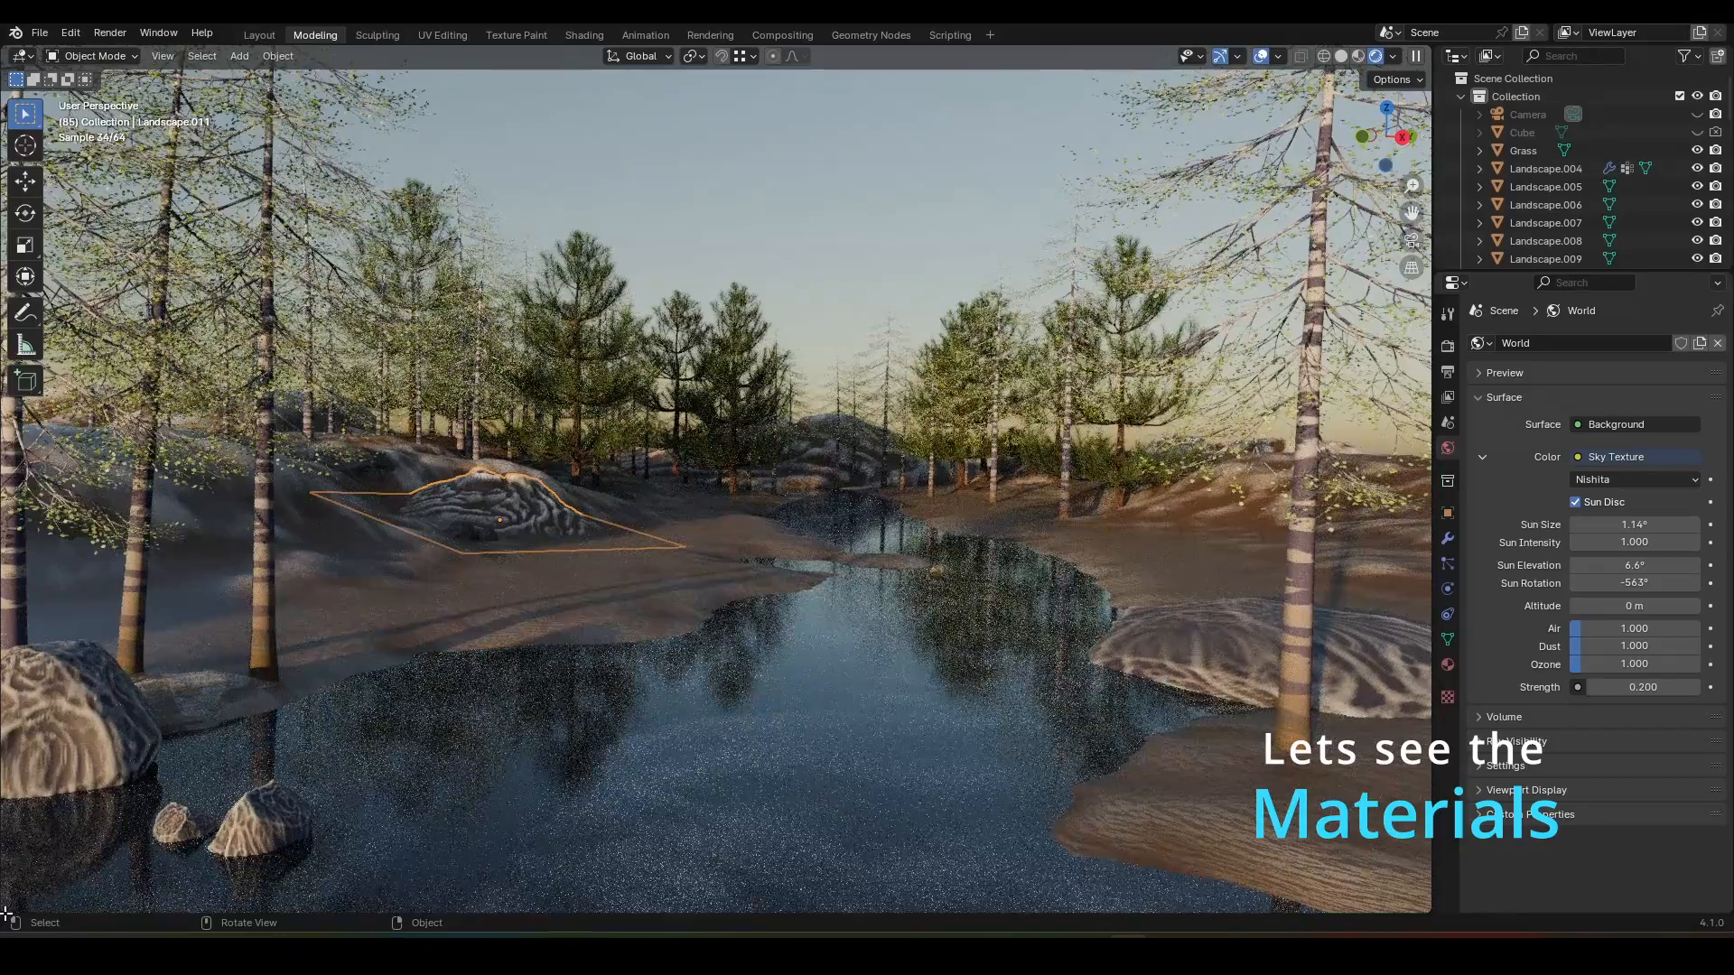
Step: Split the viewport horizontally and make the lower area a Shader Editor for the selected rock's material
{"action": "left_click_drag", "start_coordinate": [6, 914], "coordinate": [68, 519]}
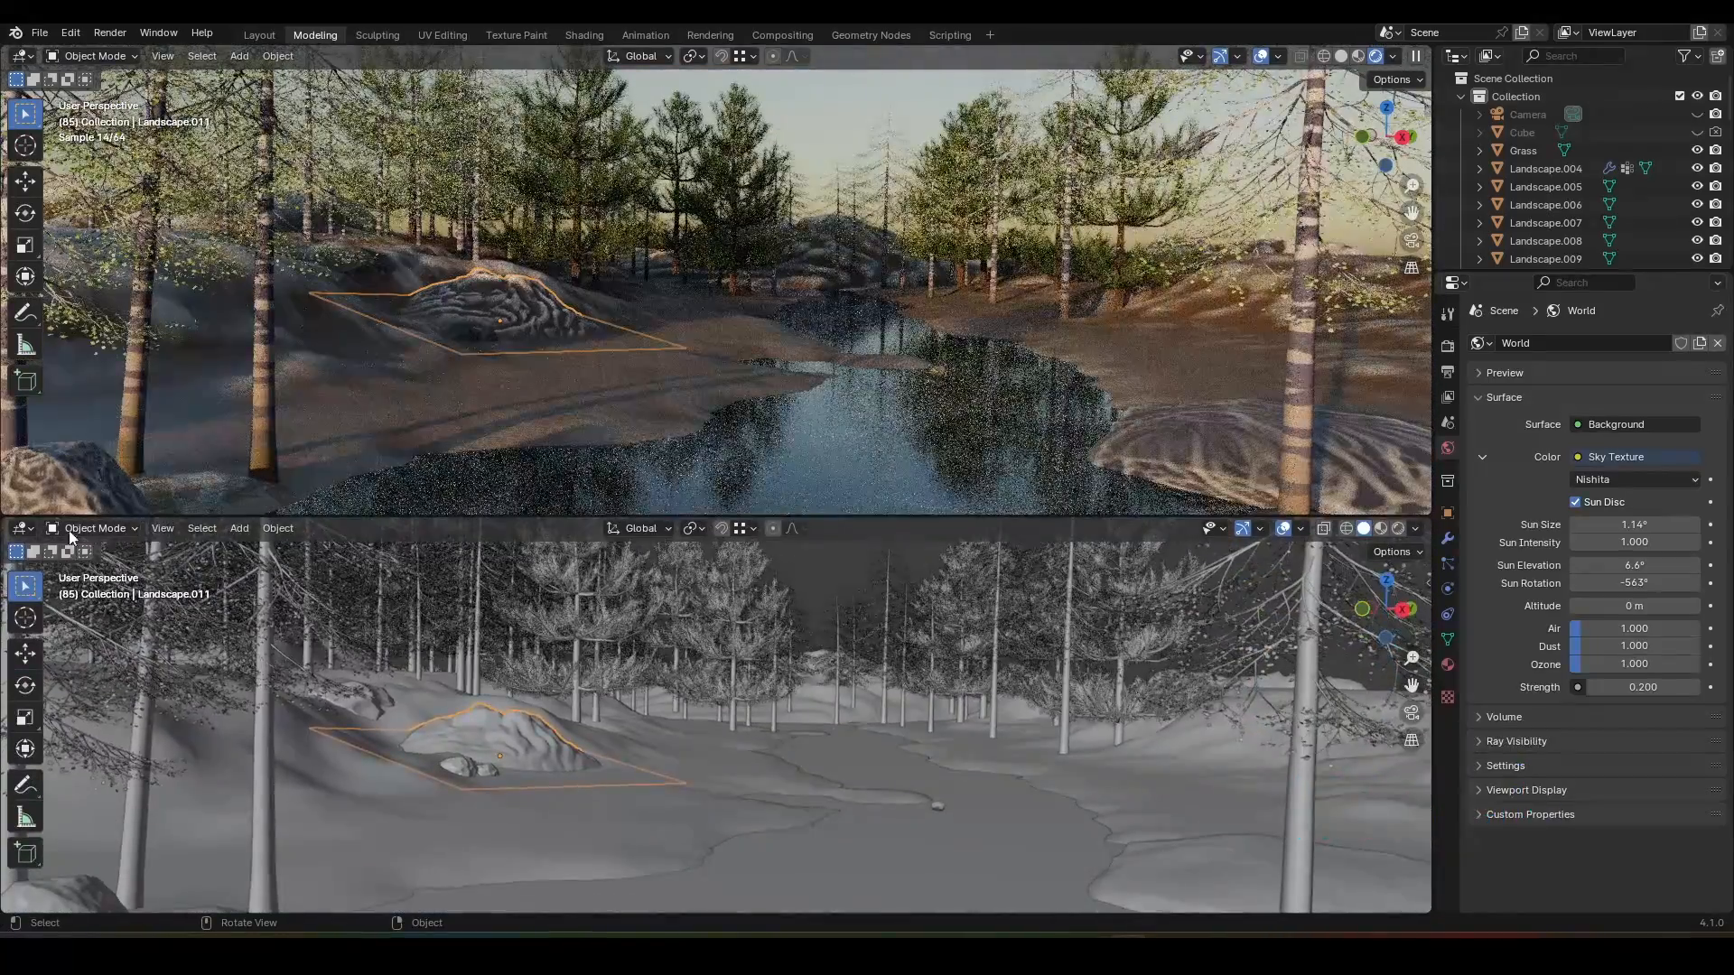
{"action": "left_click", "coordinate": [25, 529]}
{"action": "left_click", "coordinate": [43, 702]}
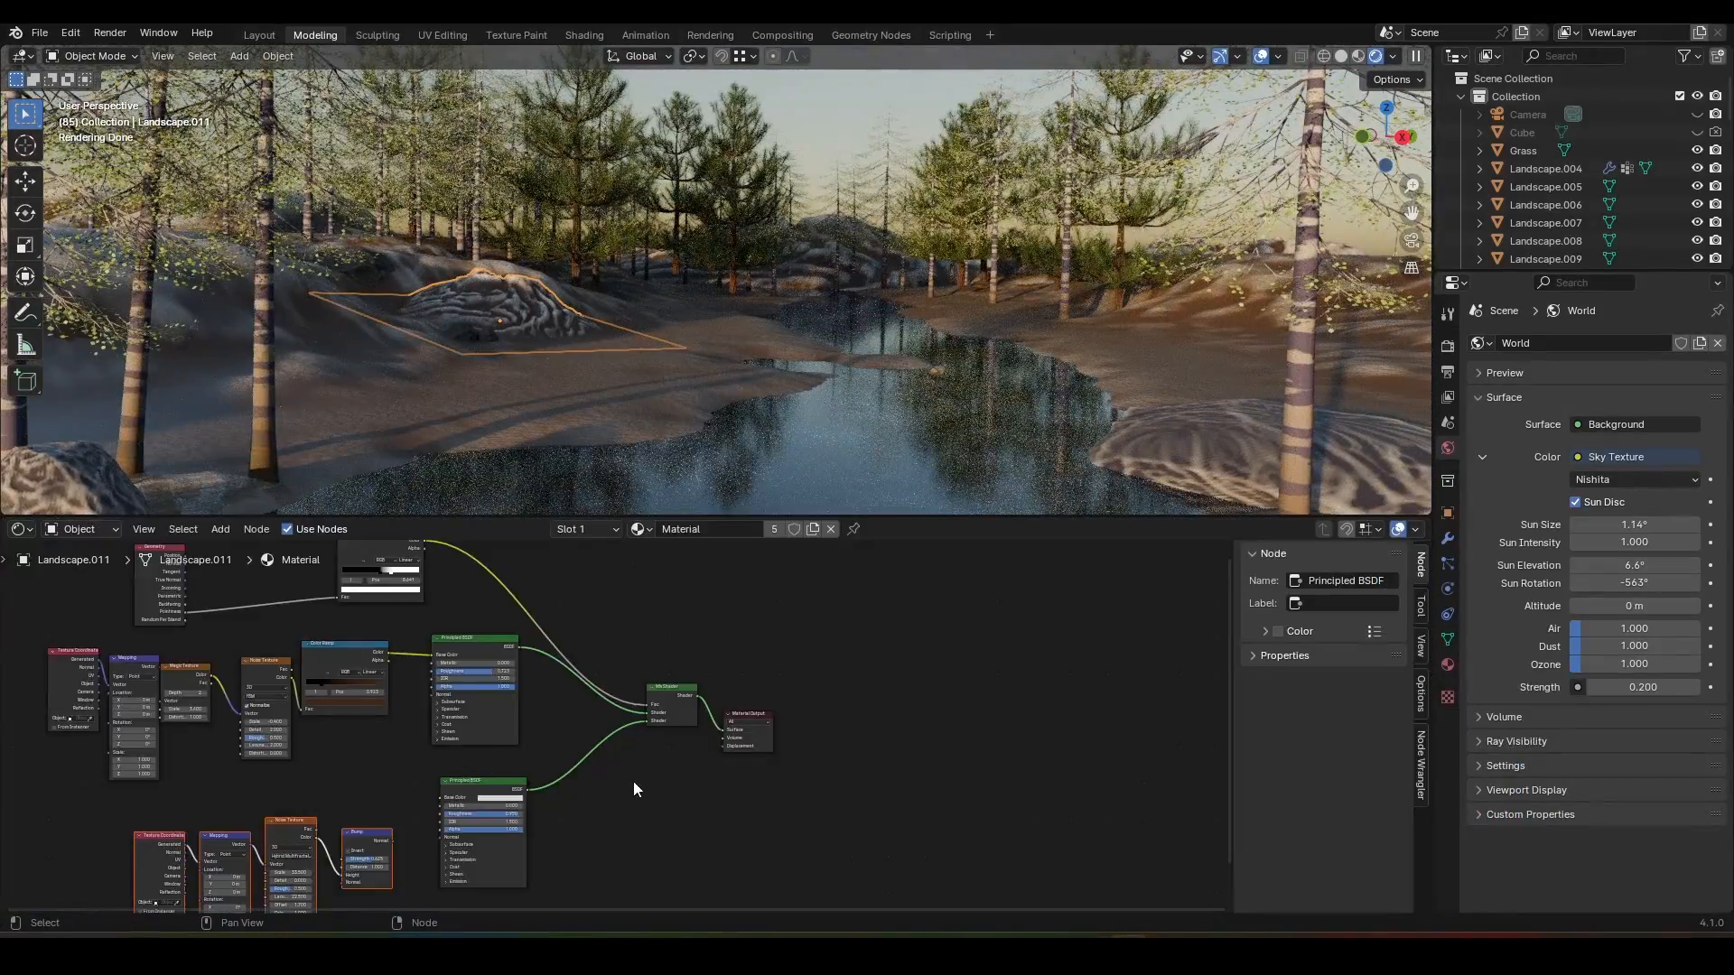
Step: Enlarge the rendered view slightly and move the Geometry node closer to its Color Ramp in the rock material
{"action": "scroll", "coordinate": [692, 813], "scroll_direction": "up", "scroll_amount": 4}
{"action": "middle_click_drag", "start_coordinate": [662, 621], "coordinate": [864, 780]}
{"action": "left_click_drag", "start_coordinate": [888, 522], "coordinate": [888, 605]}
{"action": "middle_click_drag", "start_coordinate": [849, 751], "coordinate": [935, 770]}
{"action": "left_click_drag", "start_coordinate": [304, 705], "coordinate": [461, 687]}
Step: Hide the Shader Editor's sidebar and enlarge the editor to show more of the rock material's node tree
{"action": "middle_click_drag", "start_coordinate": [925, 821], "coordinate": [1042, 734]}
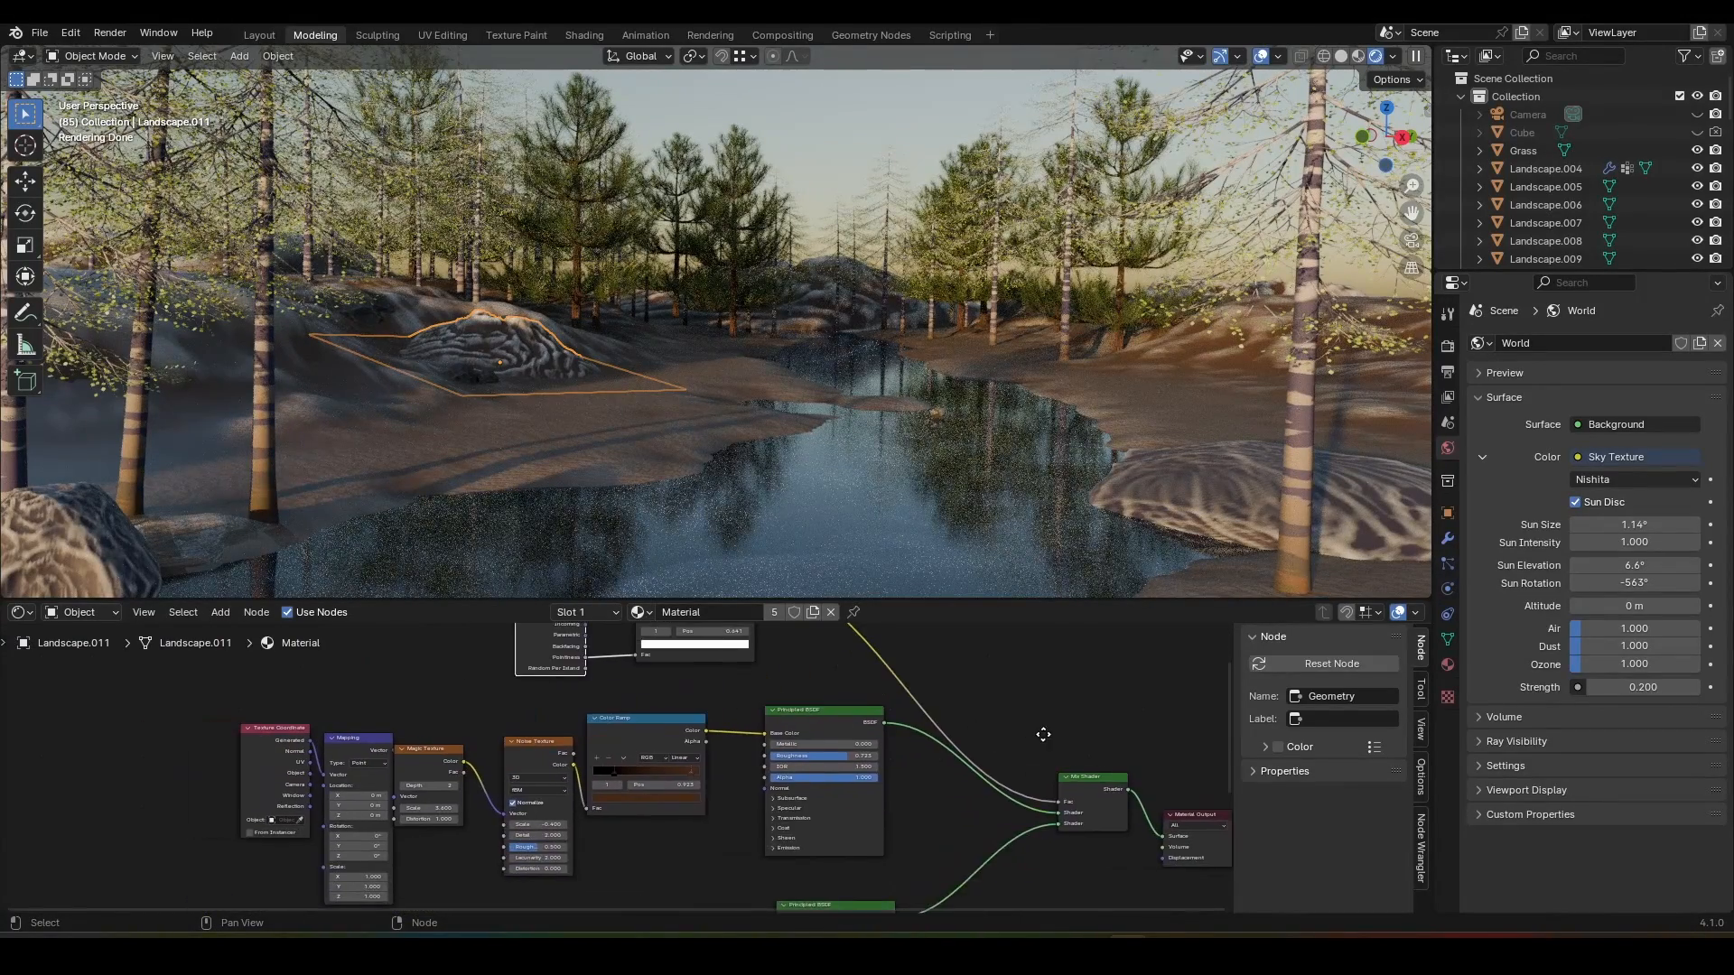
{"action": "scroll", "coordinate": [956, 783], "scroll_direction": "up", "scroll_amount": 3}
{"action": "key", "text": "n"}
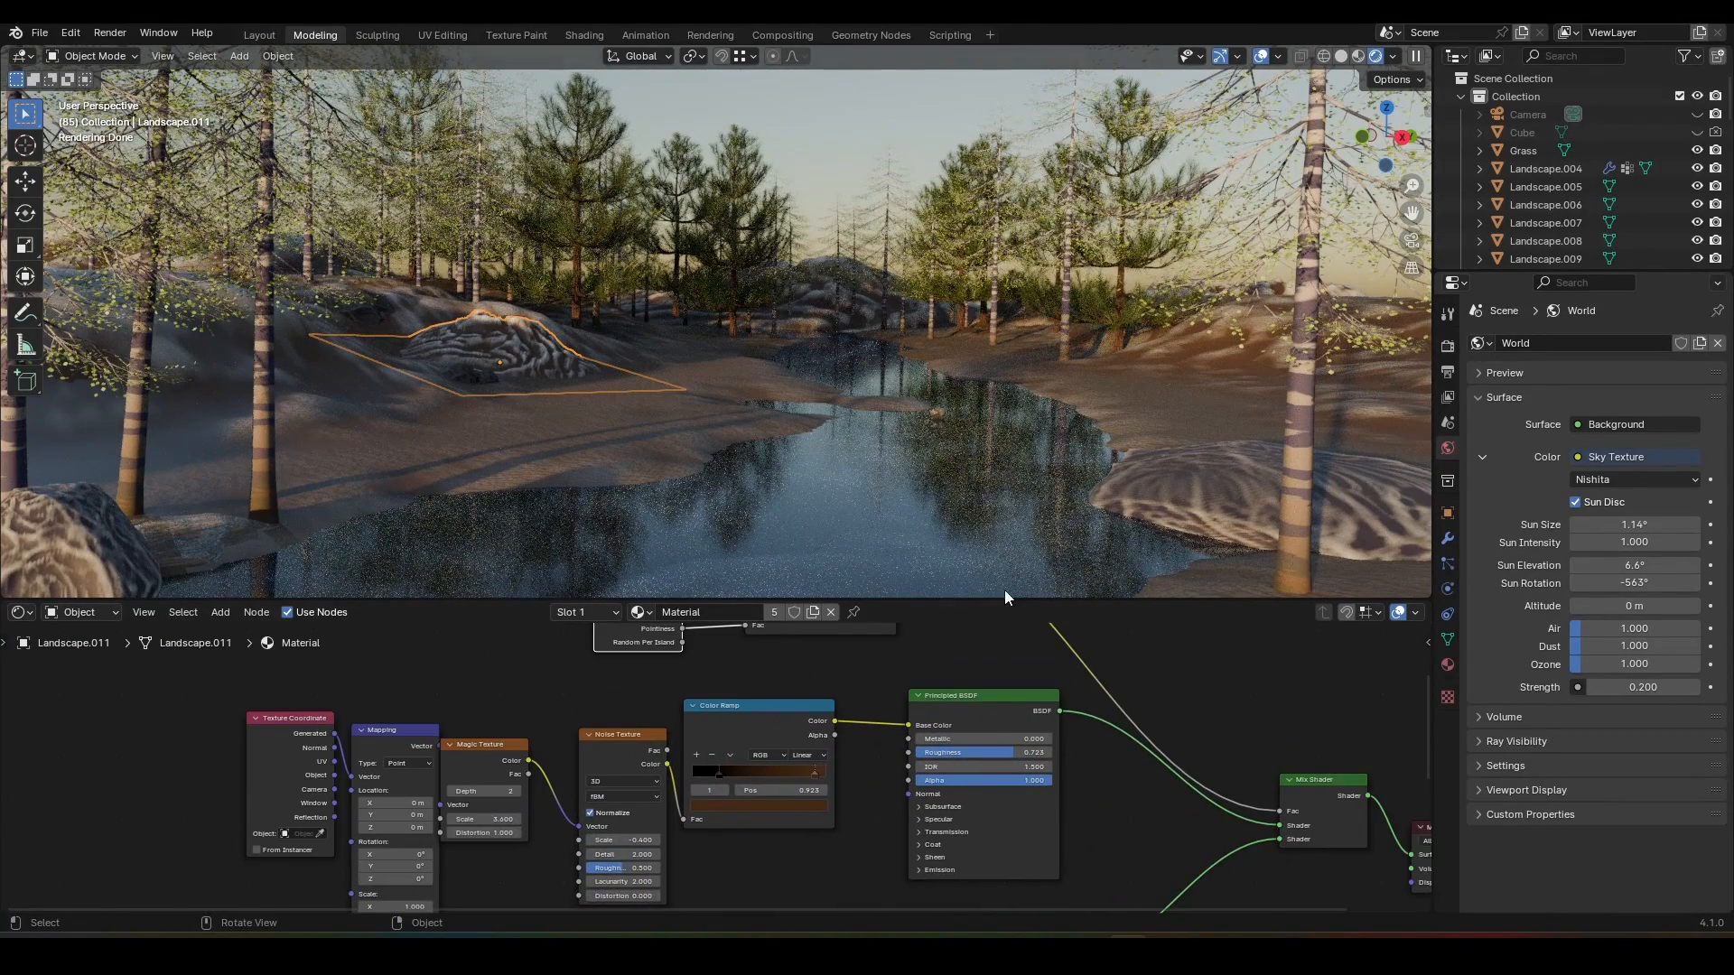
{"action": "left_click_drag", "start_coordinate": [1004, 599], "coordinate": [1004, 301]}
{"action": "middle_click_drag", "start_coordinate": [1180, 534], "coordinate": [1037, 388]}
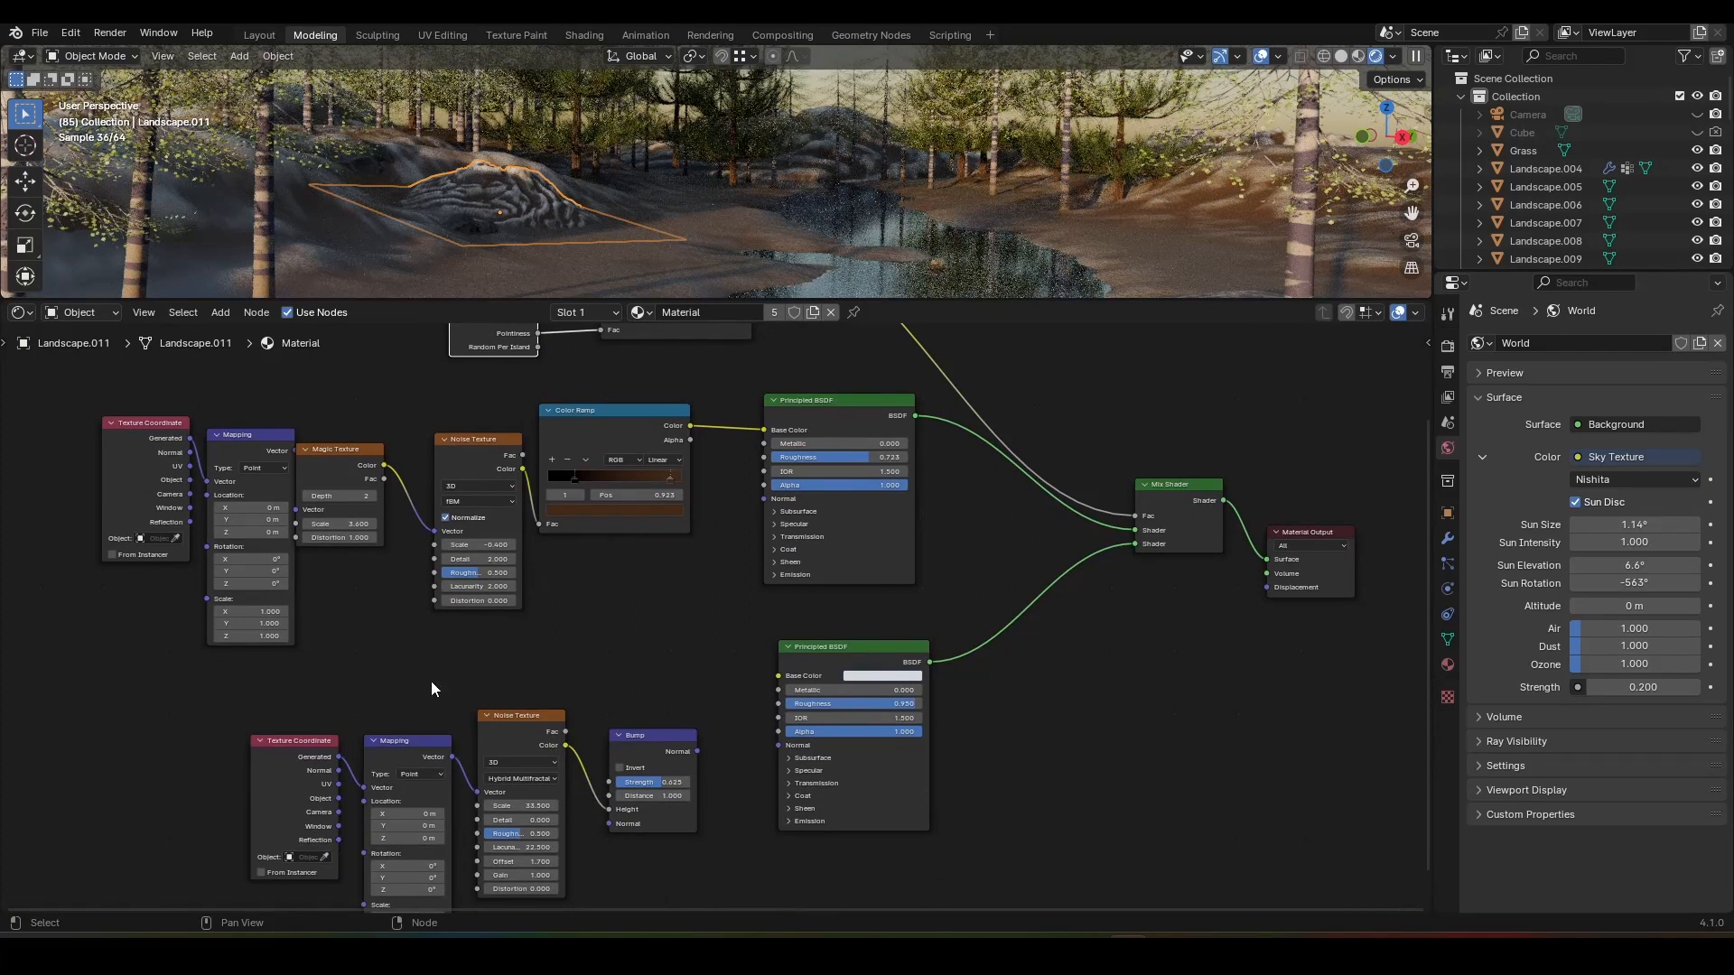
Step: Examine the rock material's lower Noise Texture and Bump nodes and its Mix Shader connections, and give the rendered view more height again
{"action": "left_click_drag", "start_coordinate": [146, 715], "coordinate": [690, 883]}
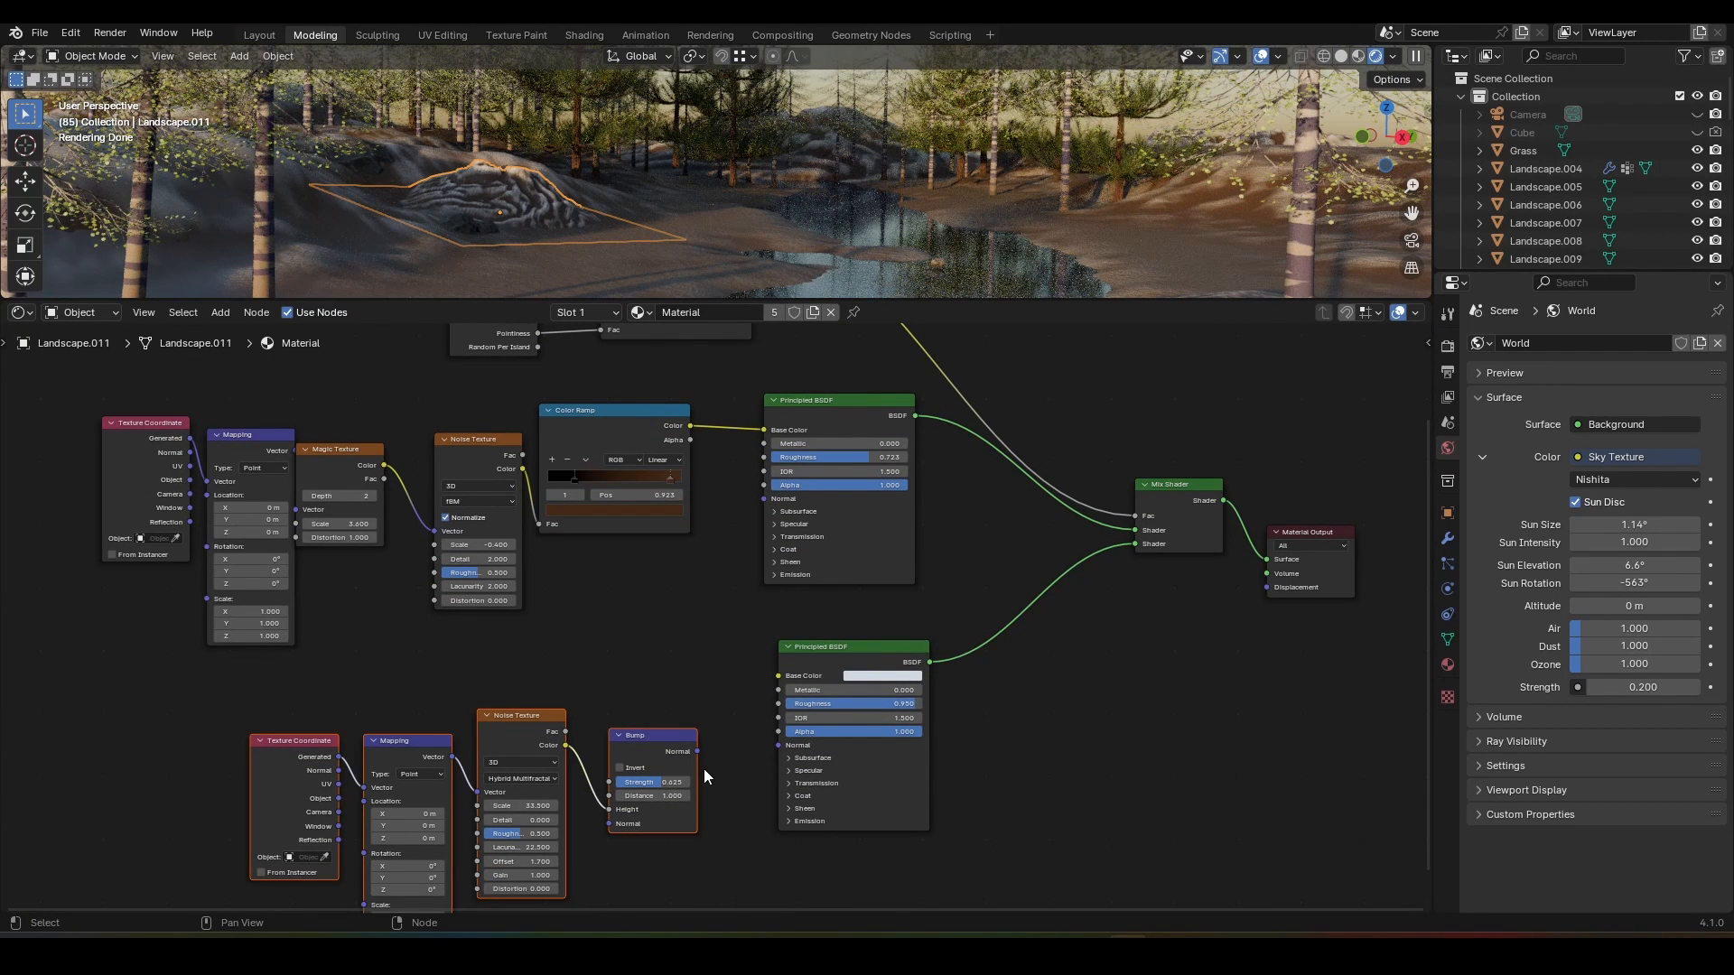
{"action": "middle_click_drag", "start_coordinate": [706, 766], "coordinate": [542, 875]}
{"action": "left_click", "coordinate": [550, 801]}
{"action": "scroll", "coordinate": [560, 798], "scroll_direction": "up", "scroll_amount": 2}
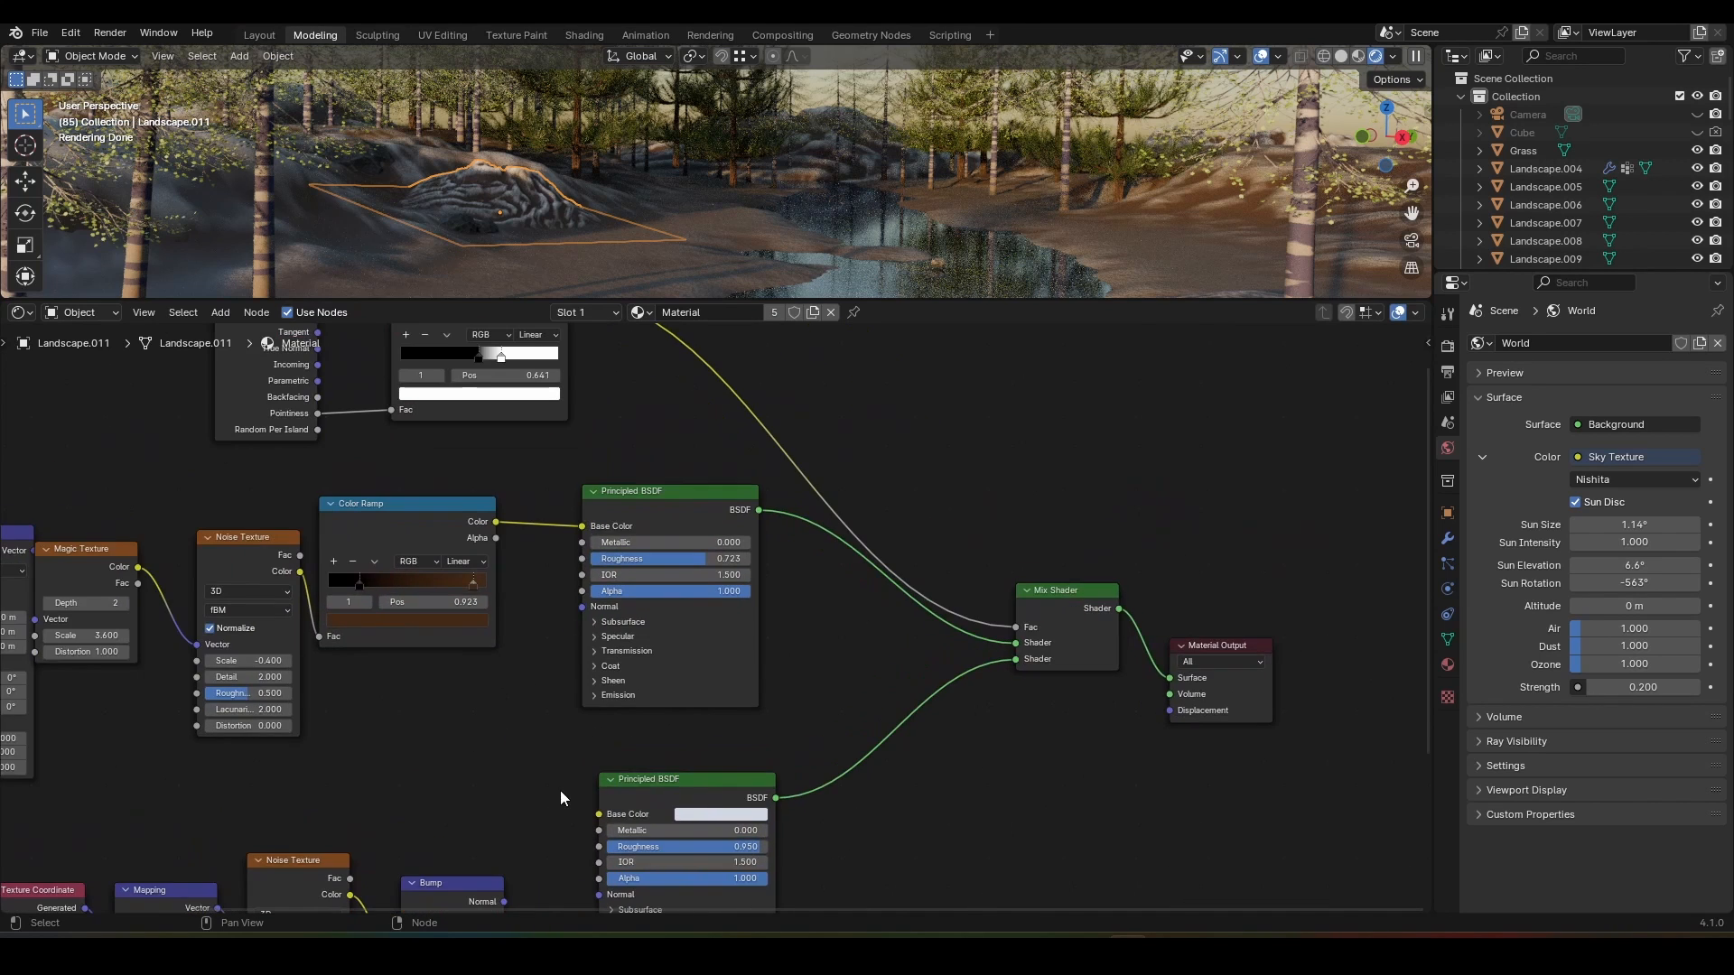
{"action": "scroll", "coordinate": [561, 798], "scroll_direction": "down", "scroll_amount": 4}
{"action": "left_click_drag", "start_coordinate": [908, 299], "coordinate": [909, 474]}
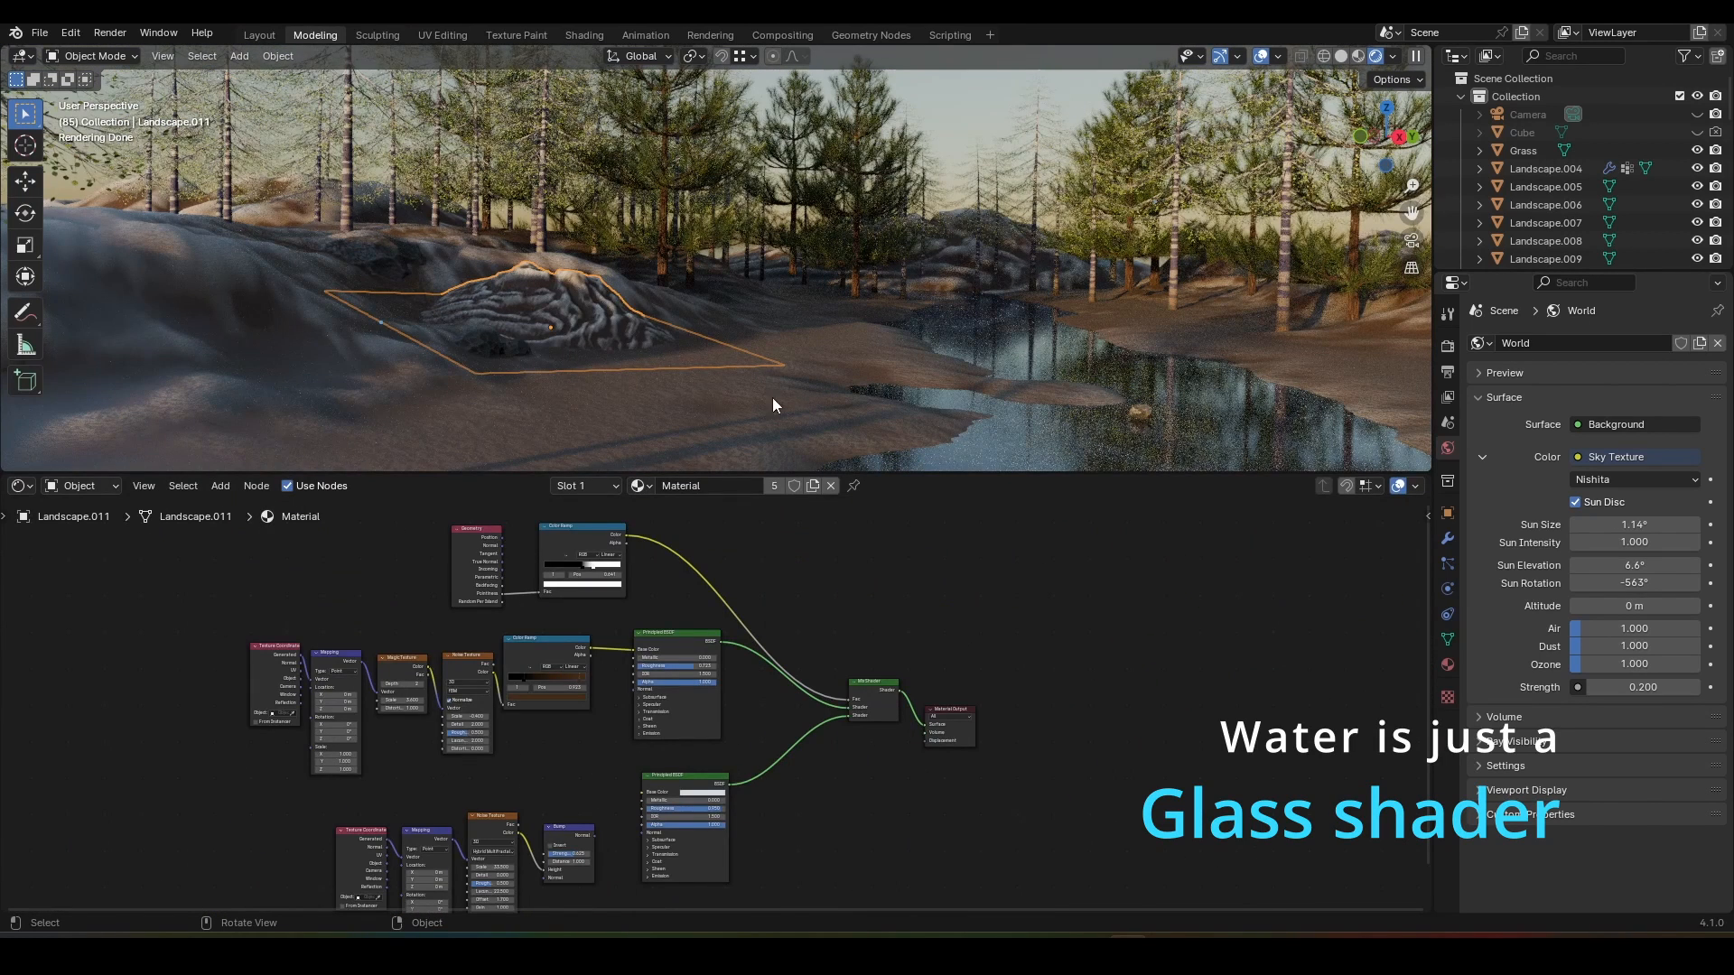
Step: Select the lake's water plane and inspect its Glass BSDF nodes and material properties
{"action": "left_click", "coordinate": [1055, 433]}
{"action": "scroll", "coordinate": [880, 742], "scroll_direction": "up", "scroll_amount": 6}
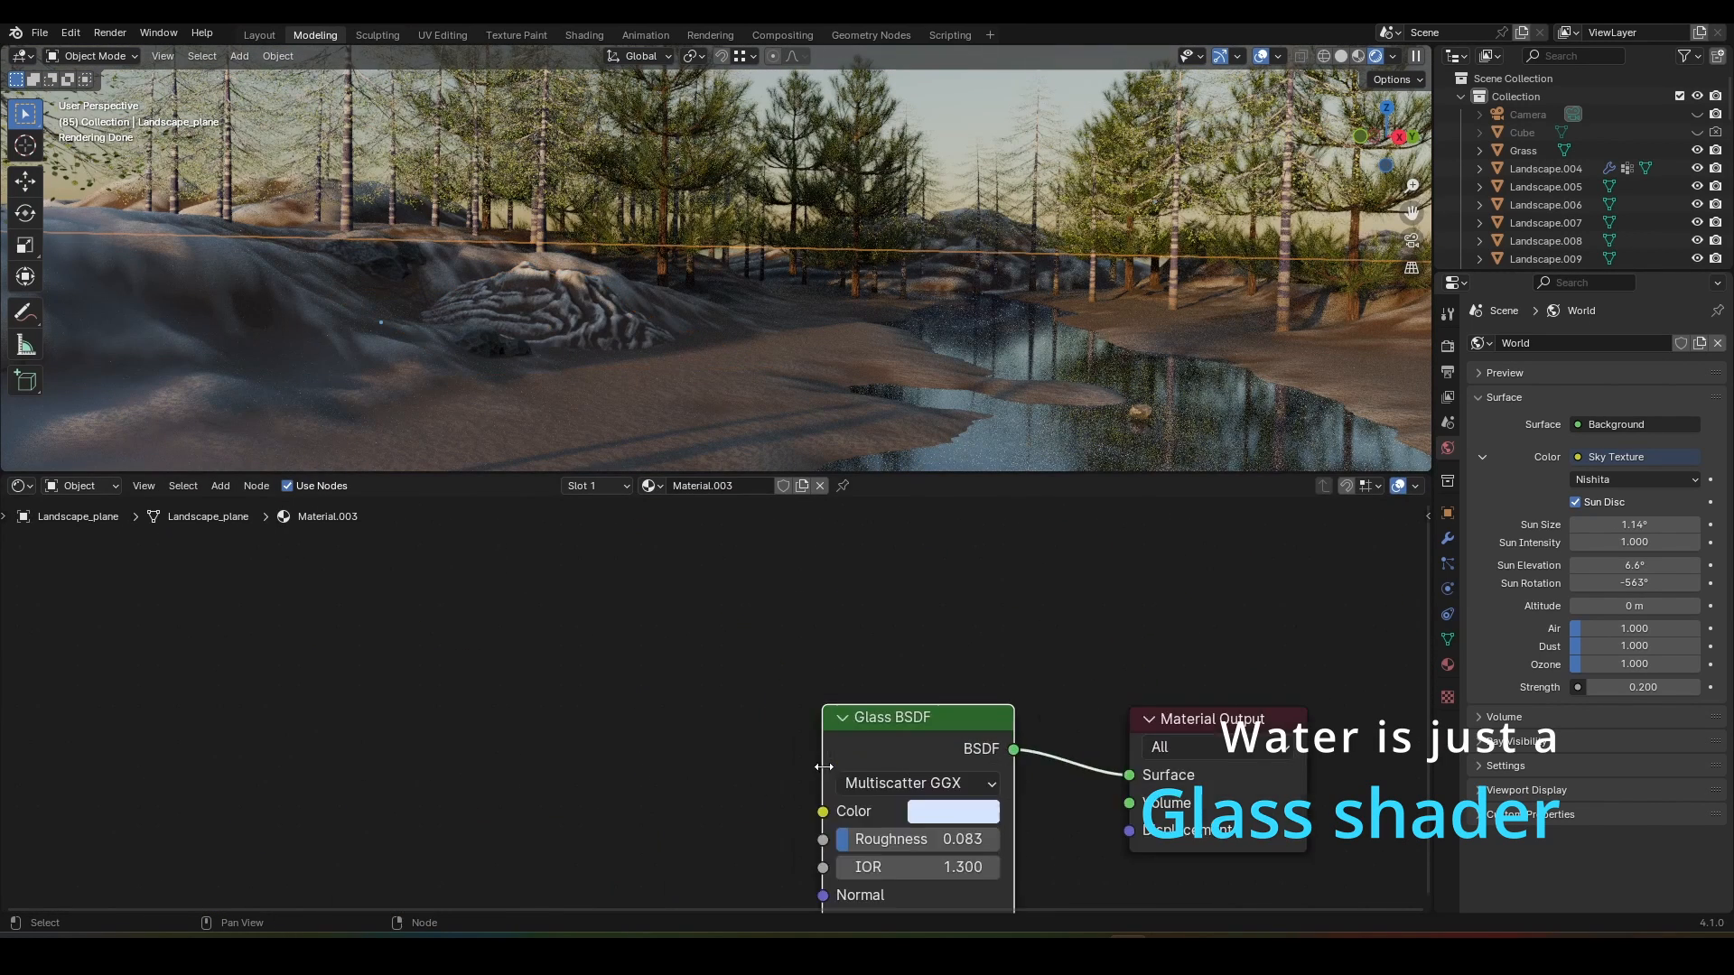
{"action": "scroll", "coordinate": [591, 701], "scroll_direction": "up", "scroll_amount": 2}
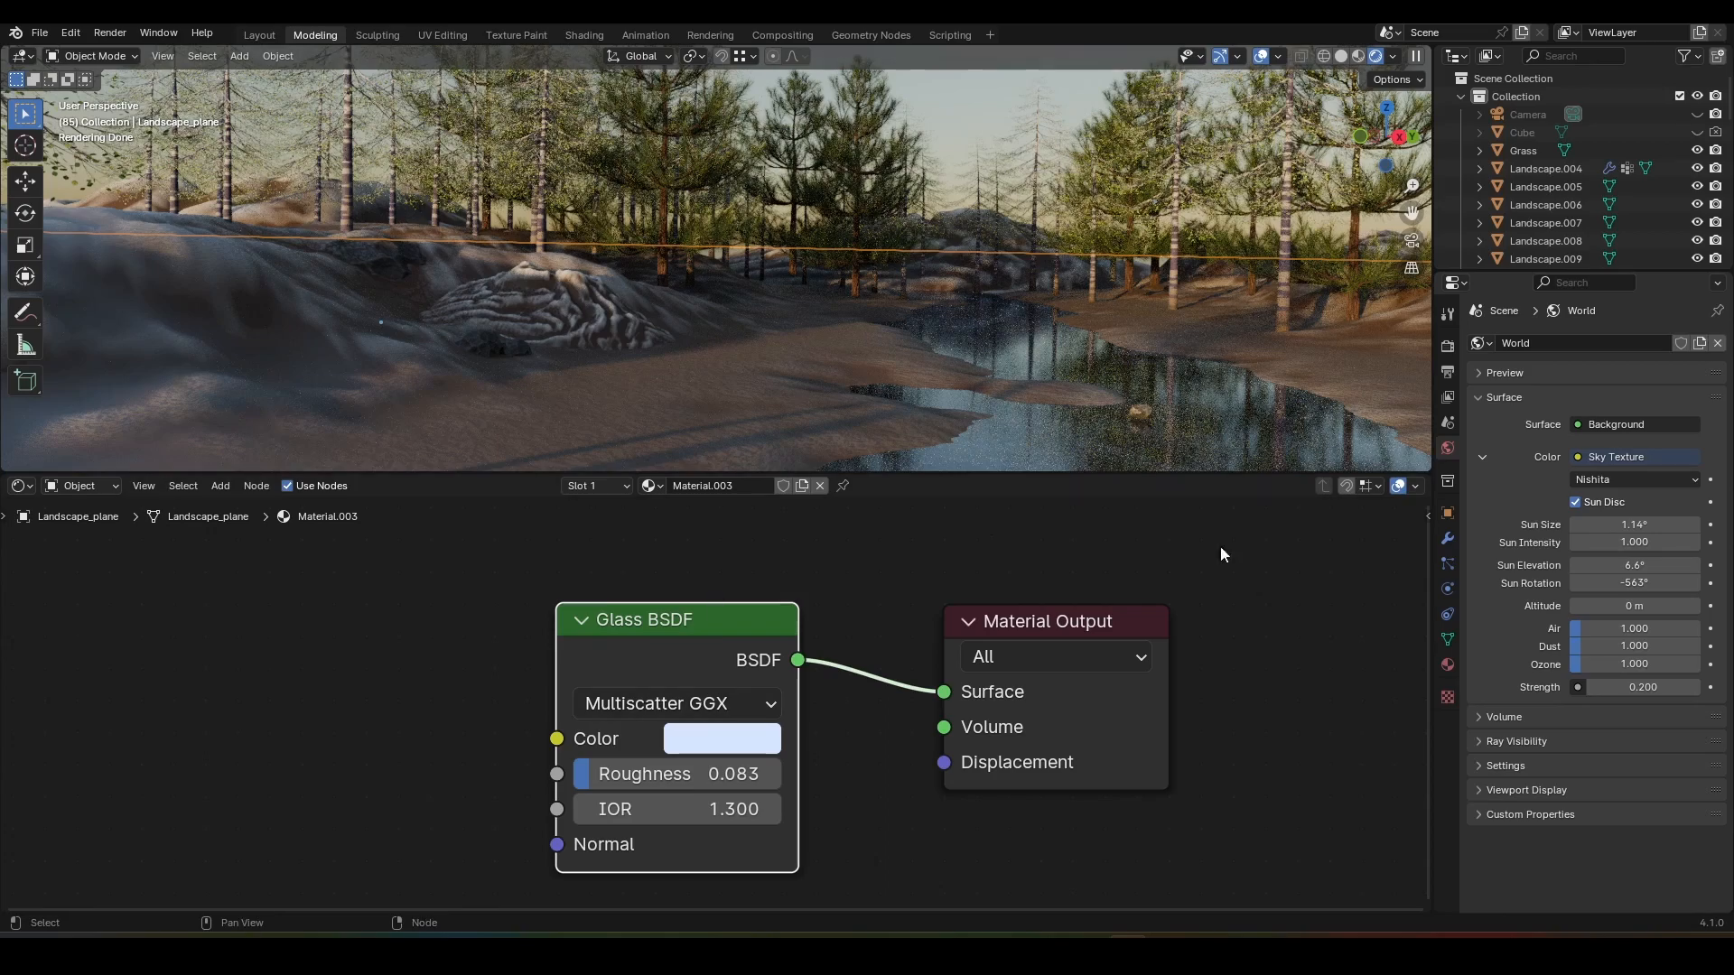
{"action": "left_click", "coordinate": [1447, 665]}
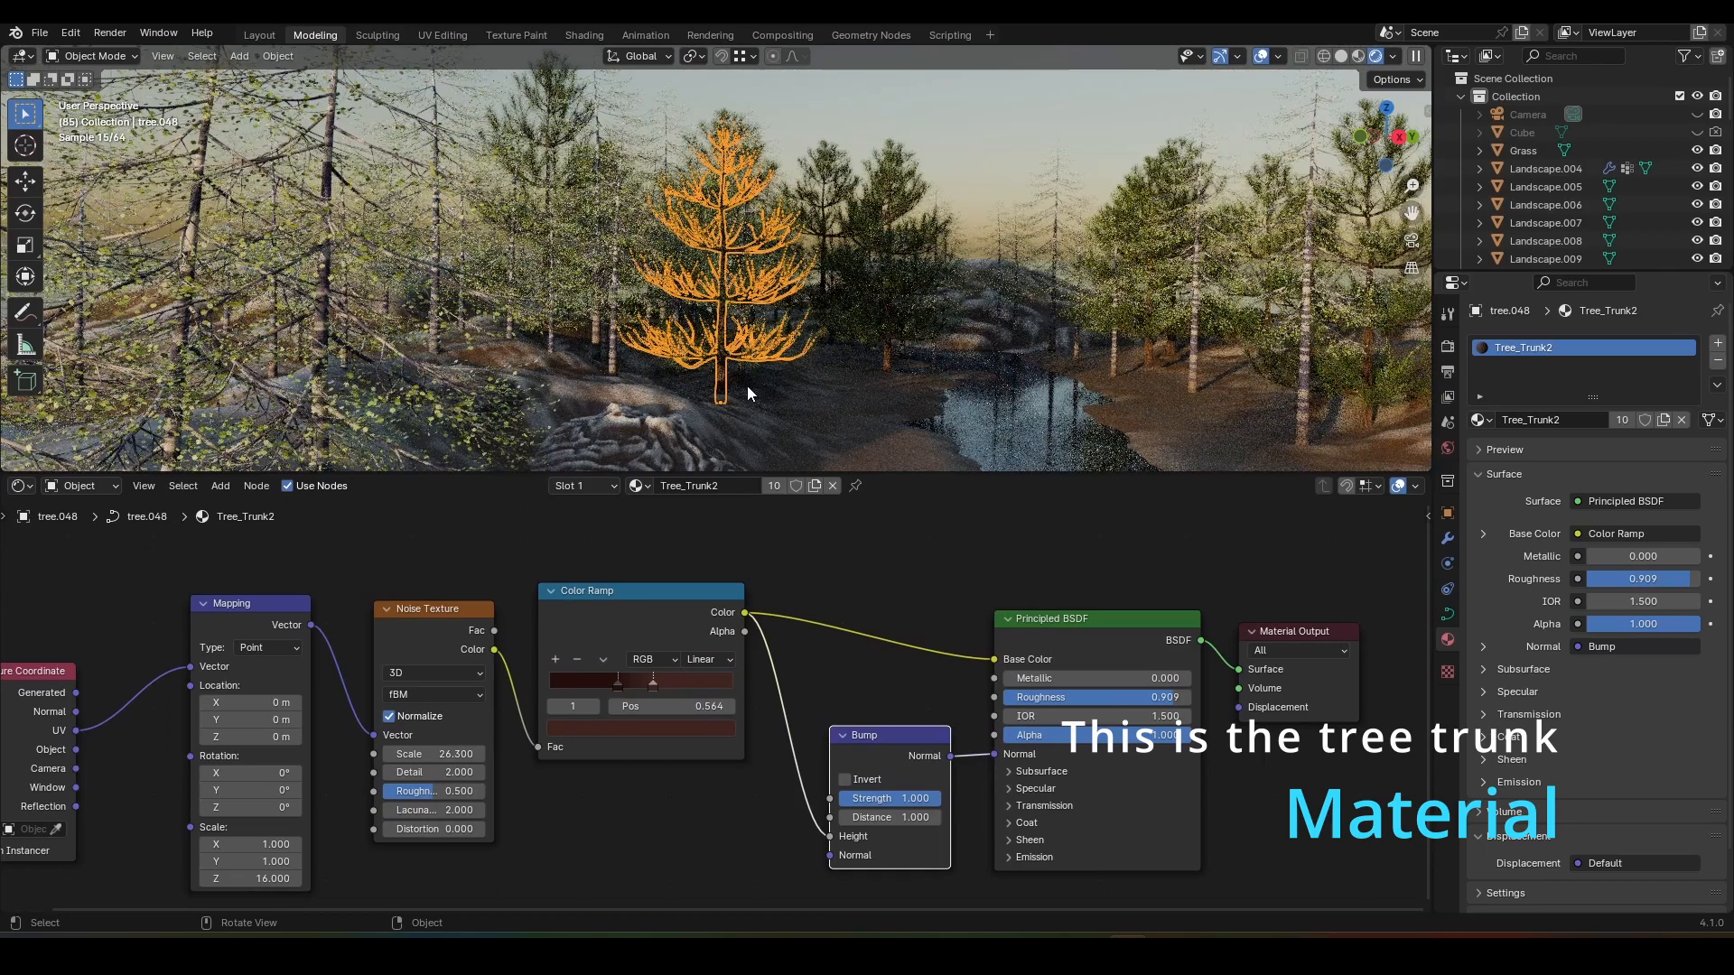
Step: Inspect the selected pine's trunk bark up close along with the Bump node's connection to the Principled BSDF's Normal input
{"action": "scroll", "coordinate": [746, 387], "scroll_direction": "up", "scroll_amount": 6}
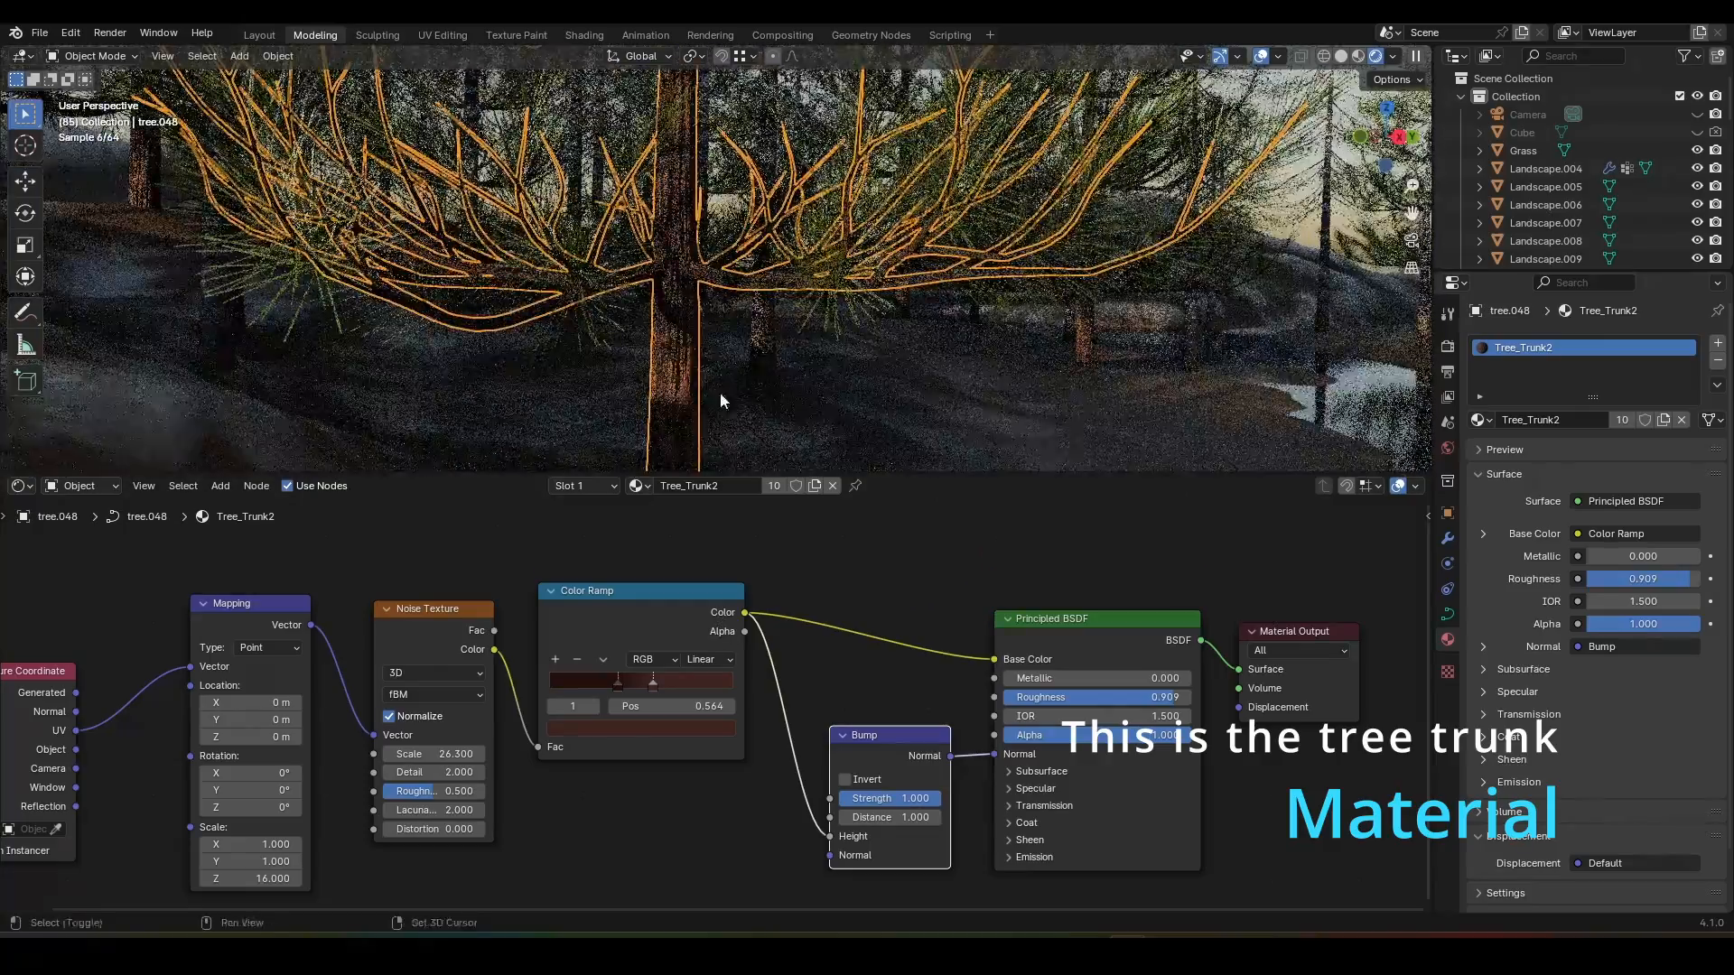
{"action": "scroll", "coordinate": [717, 384], "scroll_direction": "up", "scroll_amount": 3}
{"action": "middle_click_drag", "start_coordinate": [694, 316], "coordinate": [686, 209], "text": "shift"}
{"action": "scroll", "coordinate": [677, 271], "scroll_direction": "up", "scroll_amount": 1}
{"action": "scroll", "coordinate": [630, 304], "scroll_direction": "up", "scroll_amount": 3}
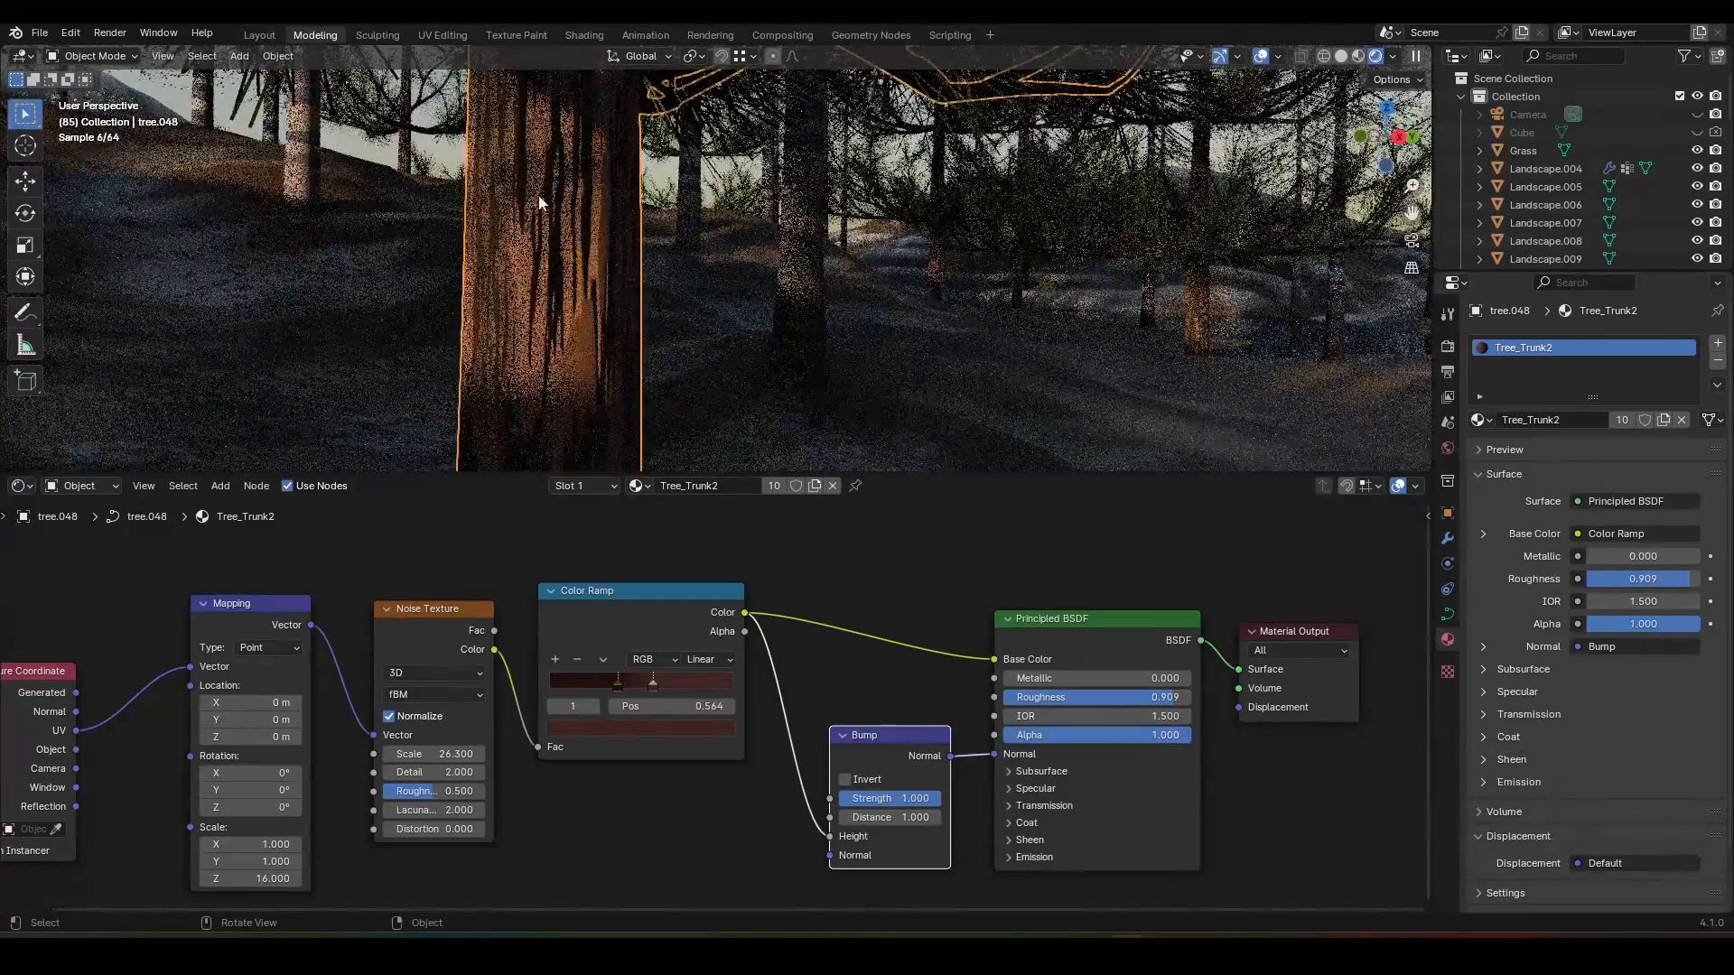
{"action": "left_click_drag", "start_coordinate": [995, 753], "coordinate": [966, 761]}
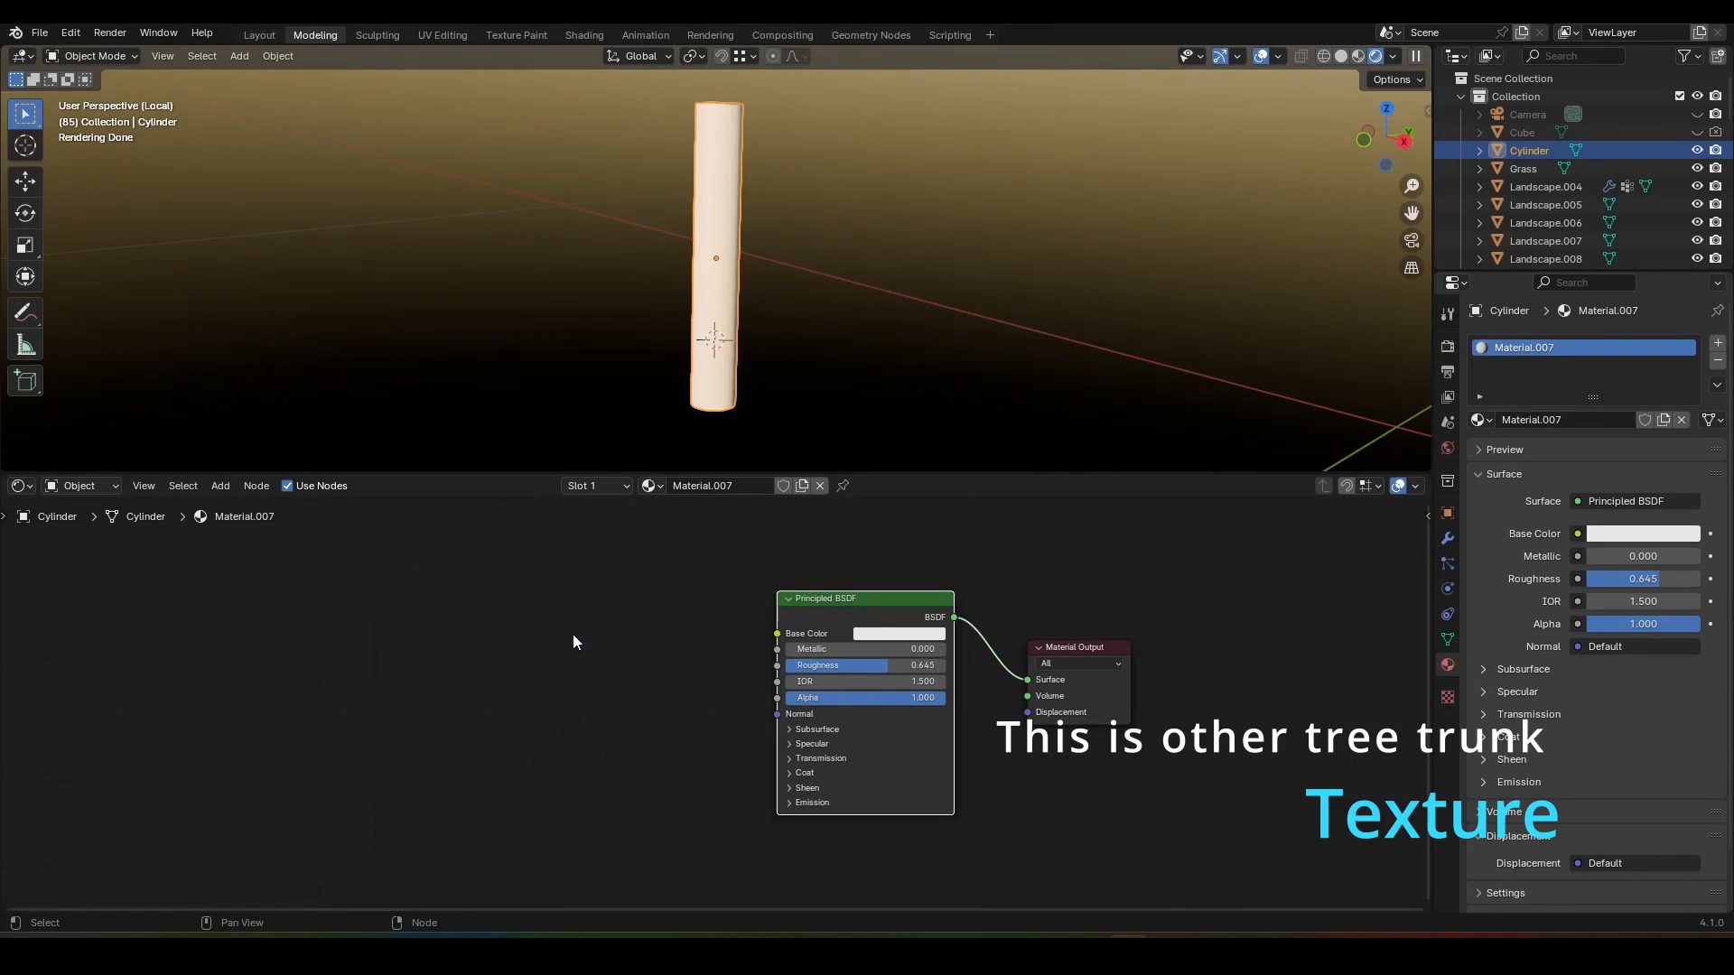
Step: Add a Noise Texture to the cylinder's material, connect its Fac output to the Principled BSDF's Base Color, and leave space between them
{"action": "key", "text": "shift+a"}
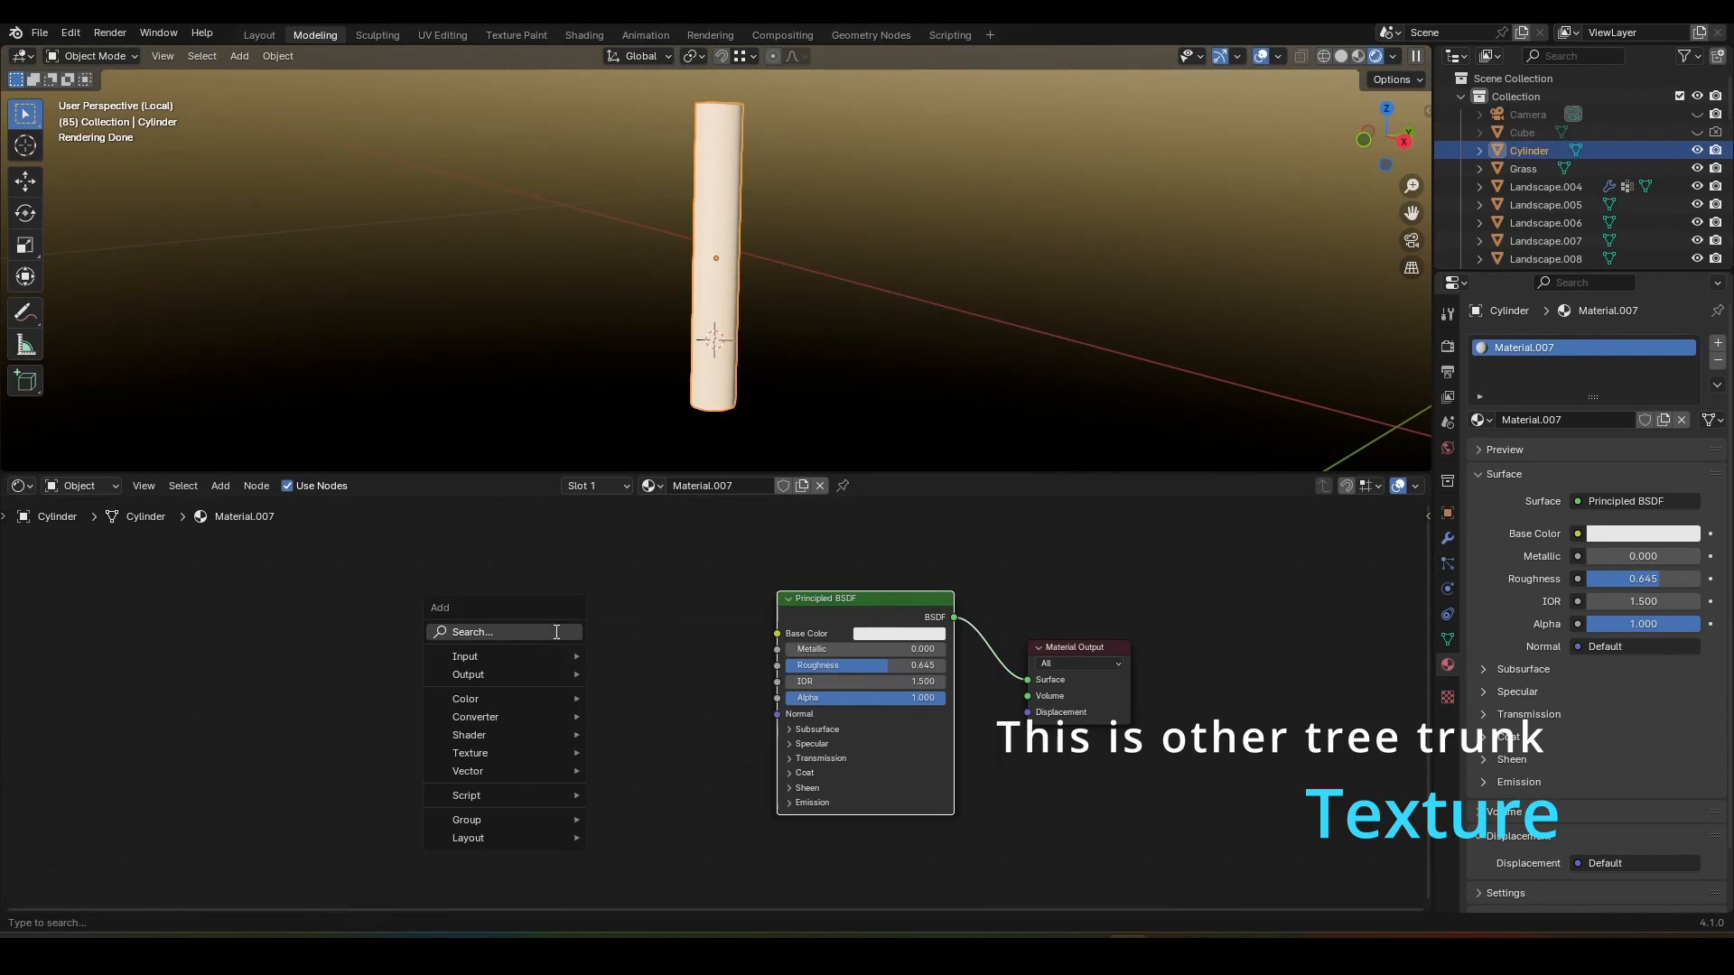
{"action": "left_click", "coordinate": [556, 632]}
{"action": "type", "text": "noise"}
{"action": "key", "text": "Return"}
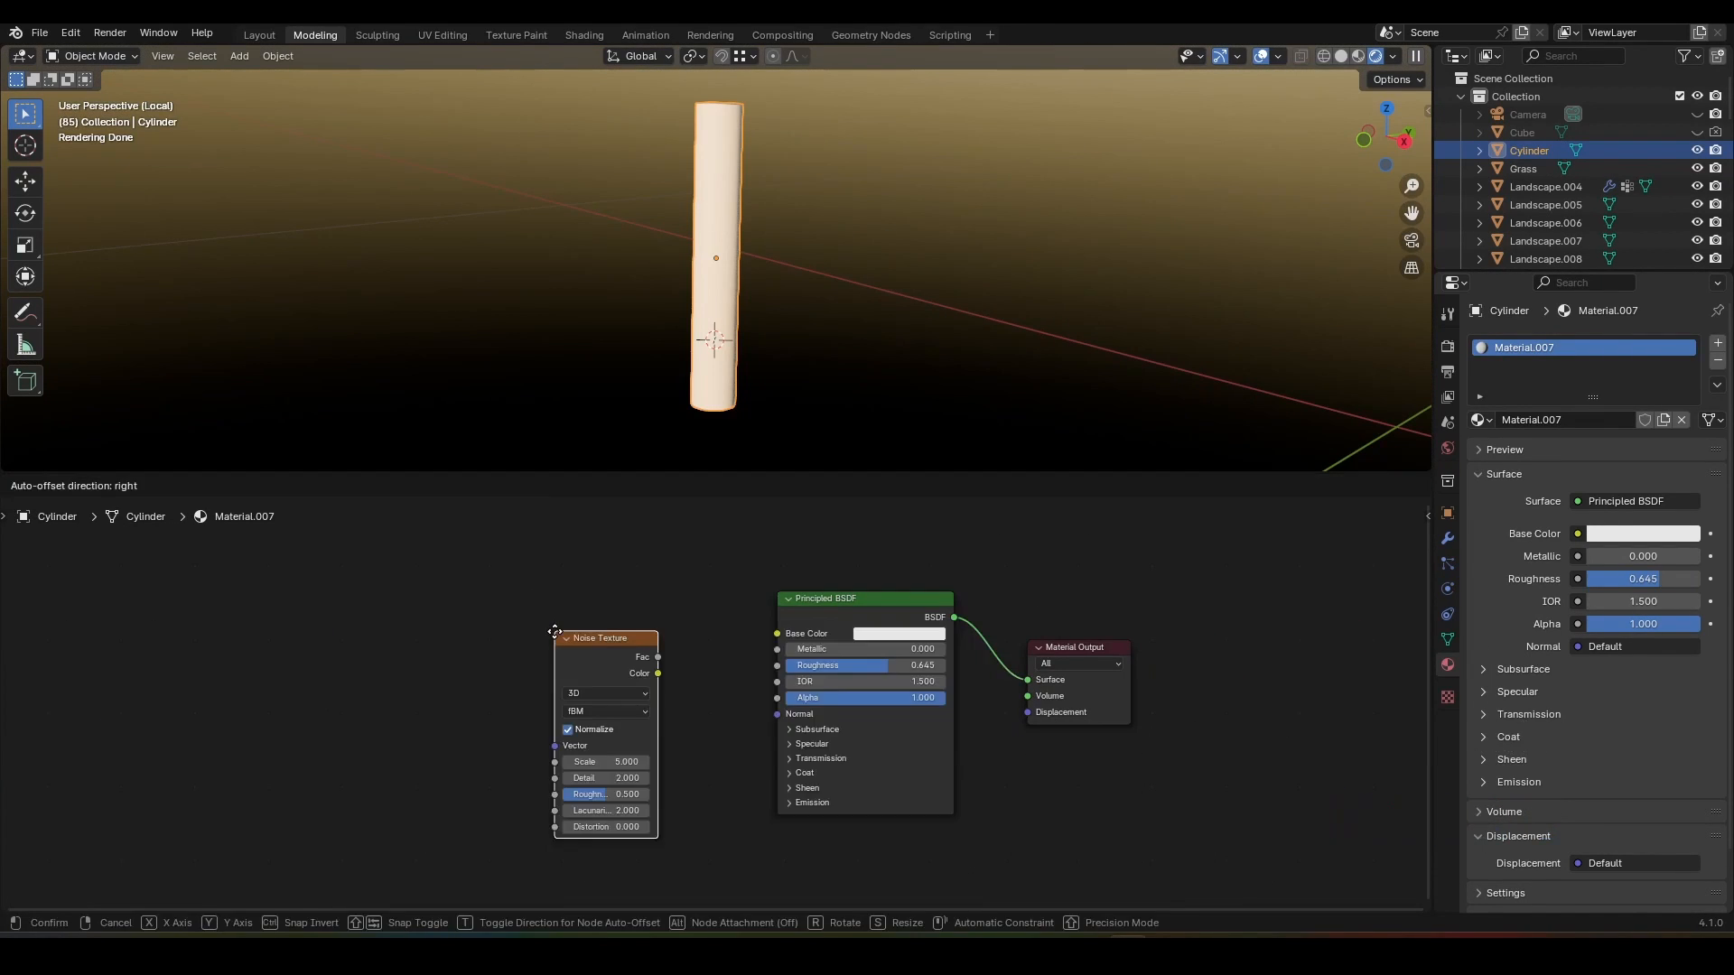
{"action": "left_click", "coordinate": [490, 614]}
{"action": "left_click_drag", "start_coordinate": [590, 641], "coordinate": [777, 635]}
{"action": "key", "text": "g"}
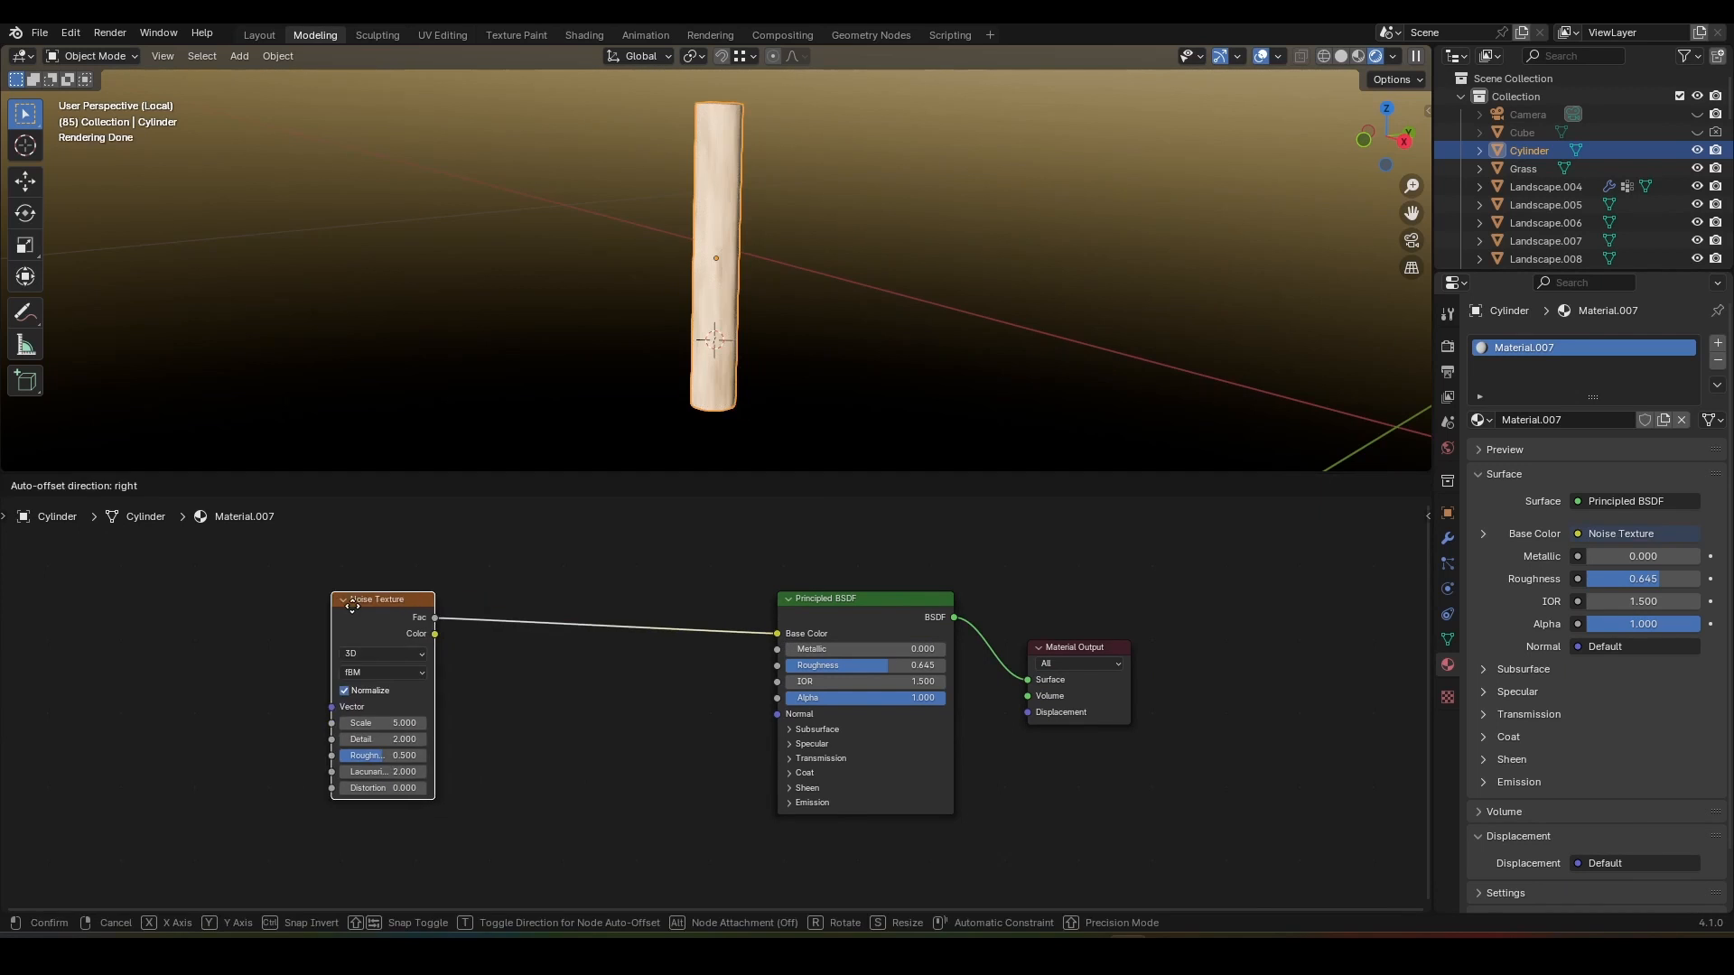
{"action": "left_click", "coordinate": [505, 591]}
Step: Insert a Color Ramp into the link between the Noise Texture and the Principled BSDF
{"action": "key", "text": "shift+a"}
{"action": "type", "text": "ramp"}
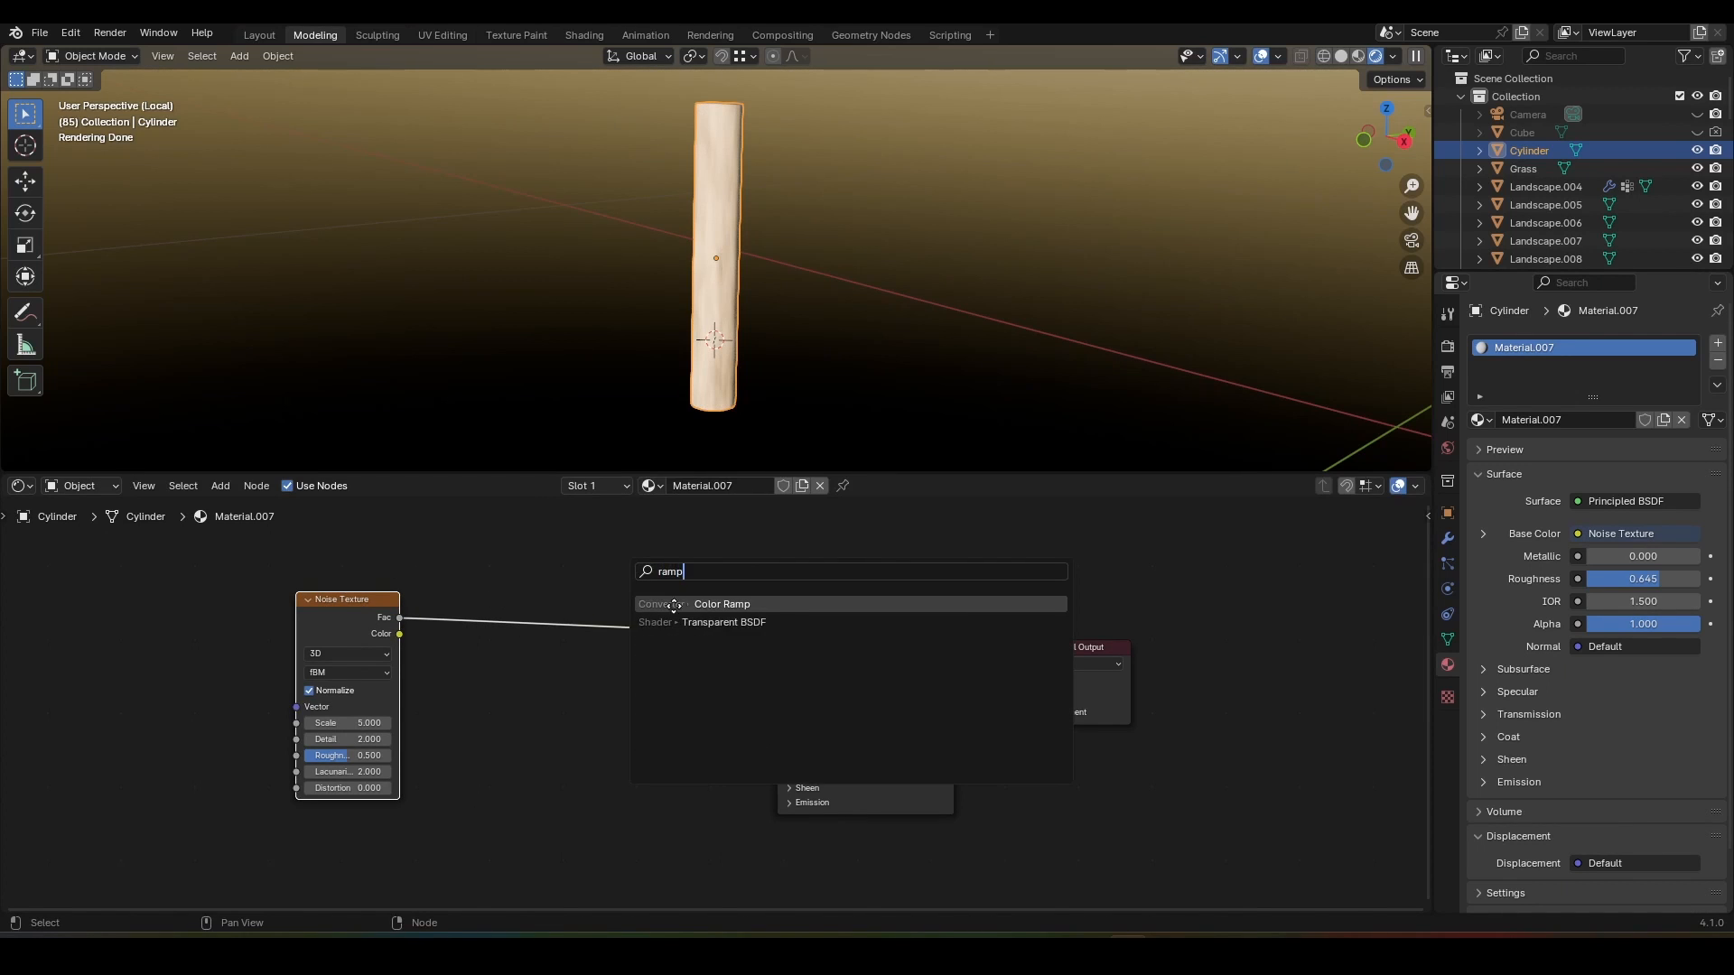
{"action": "left_click", "coordinate": [674, 604]}
{"action": "left_click", "coordinate": [619, 624]}
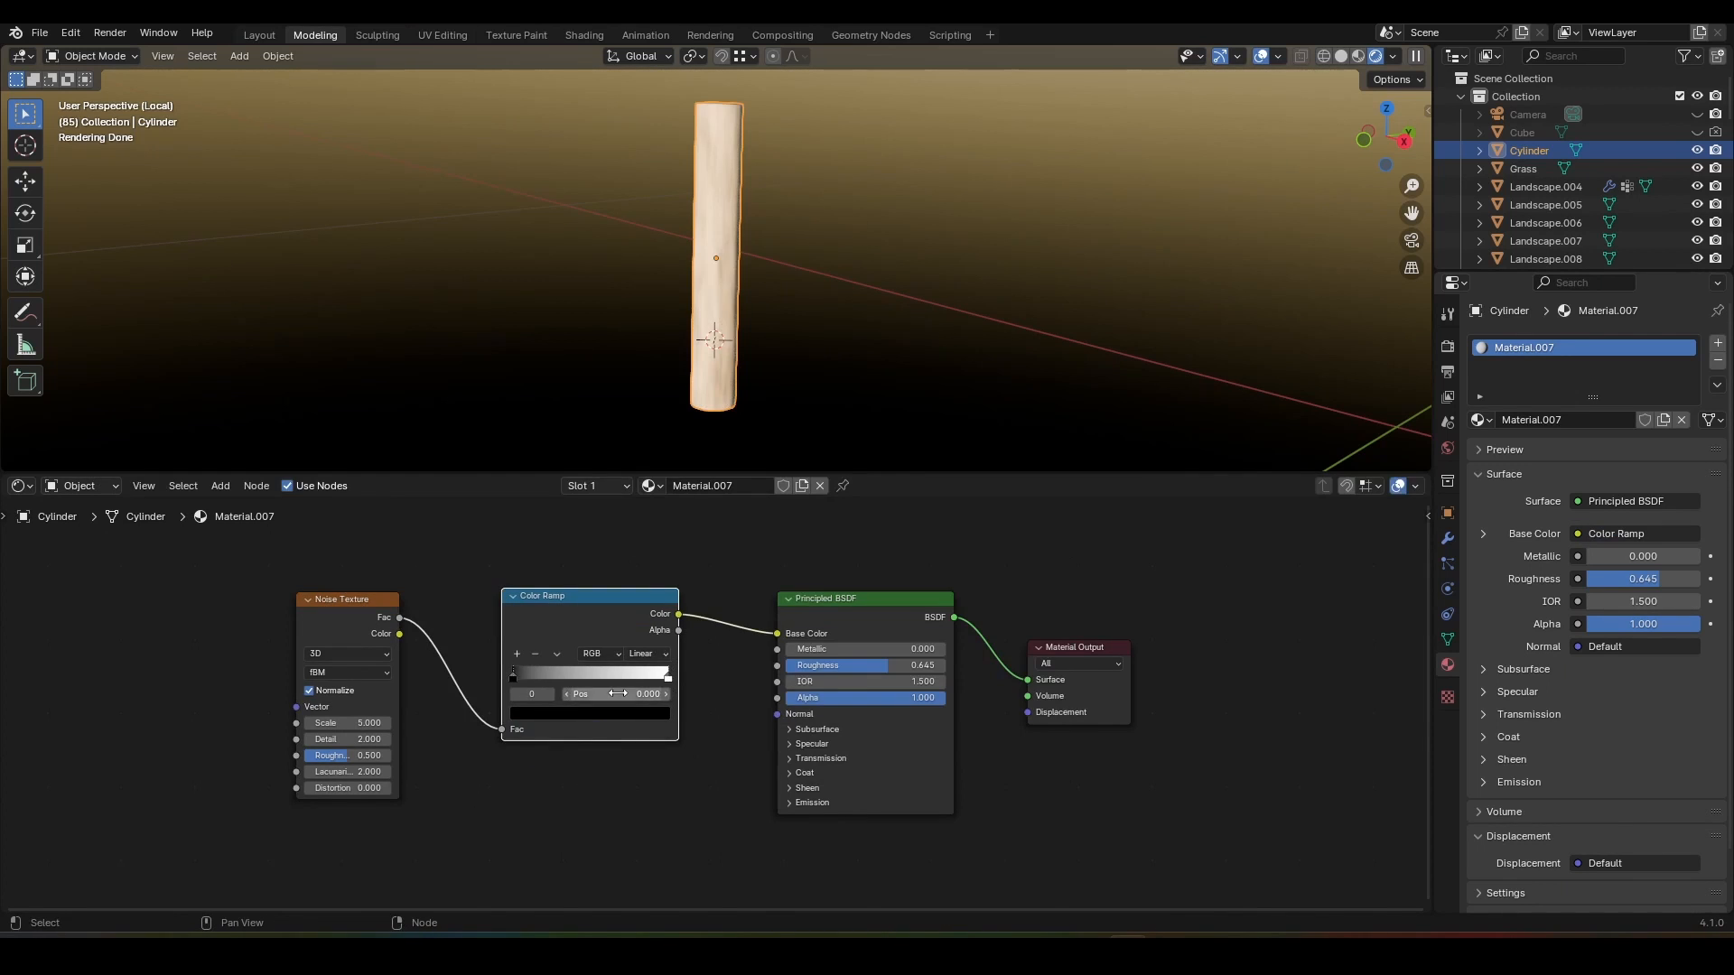
Step: Tighten the Color Ramp's contrast by moving the white stop to about 0.586 and the black stop to about 0.414
{"action": "scroll", "coordinate": [679, 379], "scroll_direction": "up", "scroll_amount": 3}
{"action": "left_click_drag", "start_coordinate": [667, 680], "coordinate": [546, 677]}
{"action": "left_click_drag", "start_coordinate": [544, 676], "coordinate": [609, 676]}
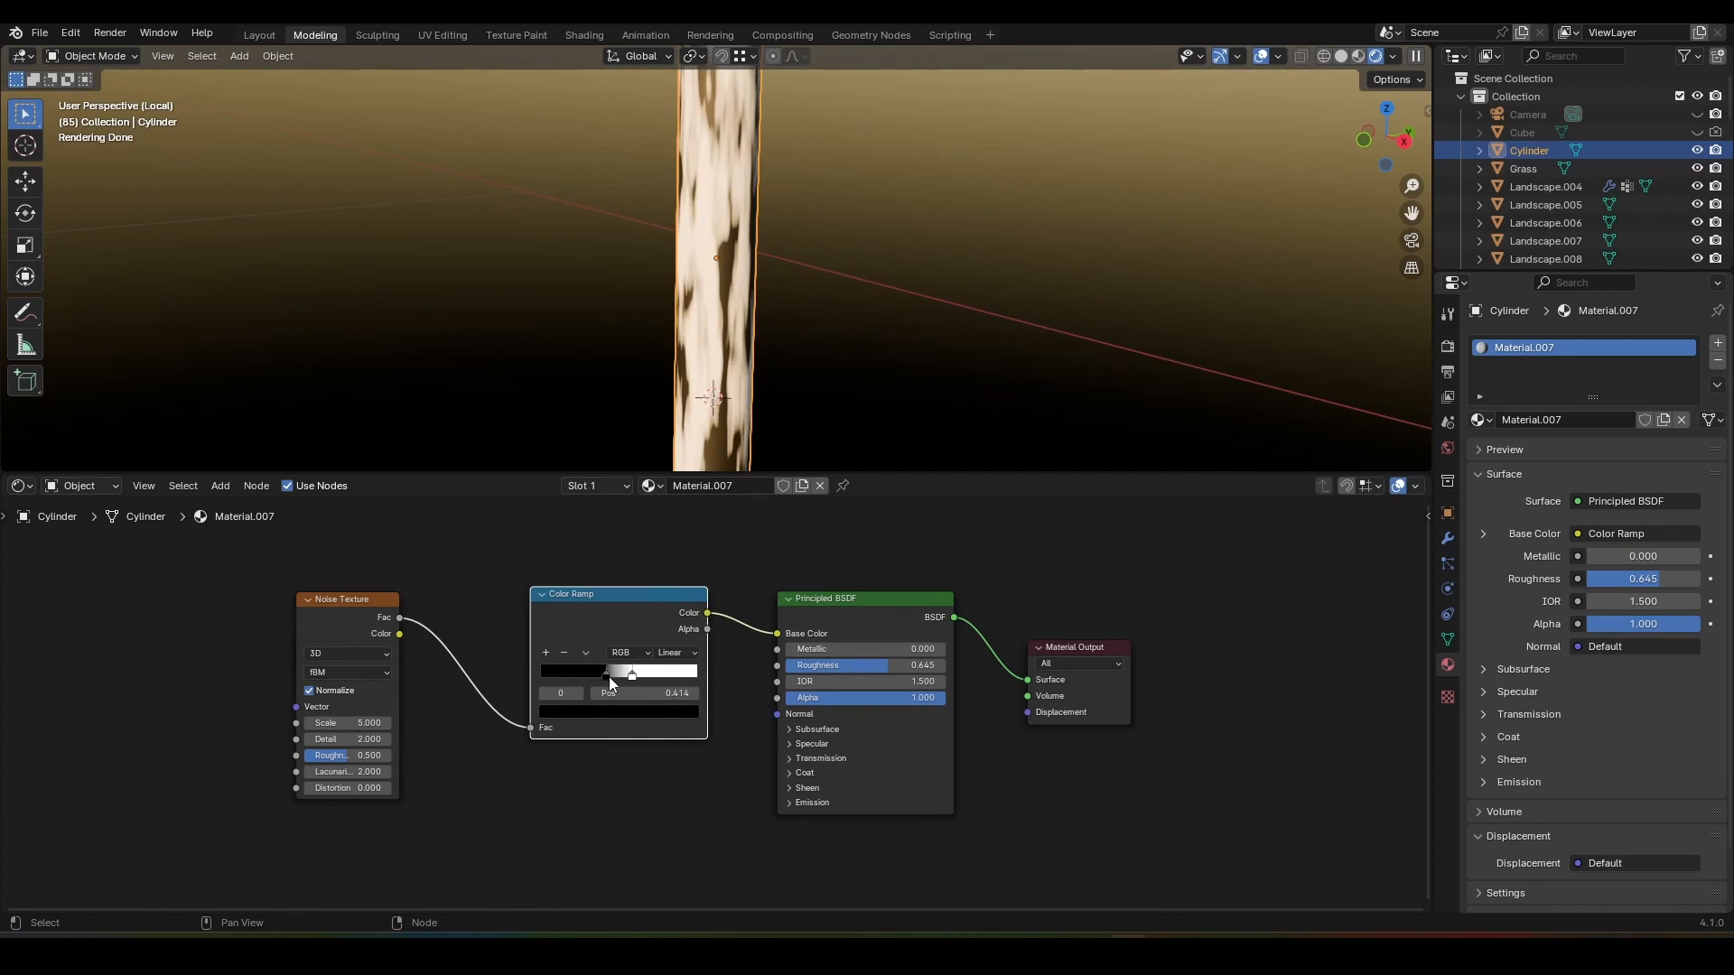
Step: Add Texture Coordinate and Mapping nodes ahead of the Noise Texture and set the Mapping's X rotation to 90°
{"action": "left_click", "coordinate": [331, 621]}
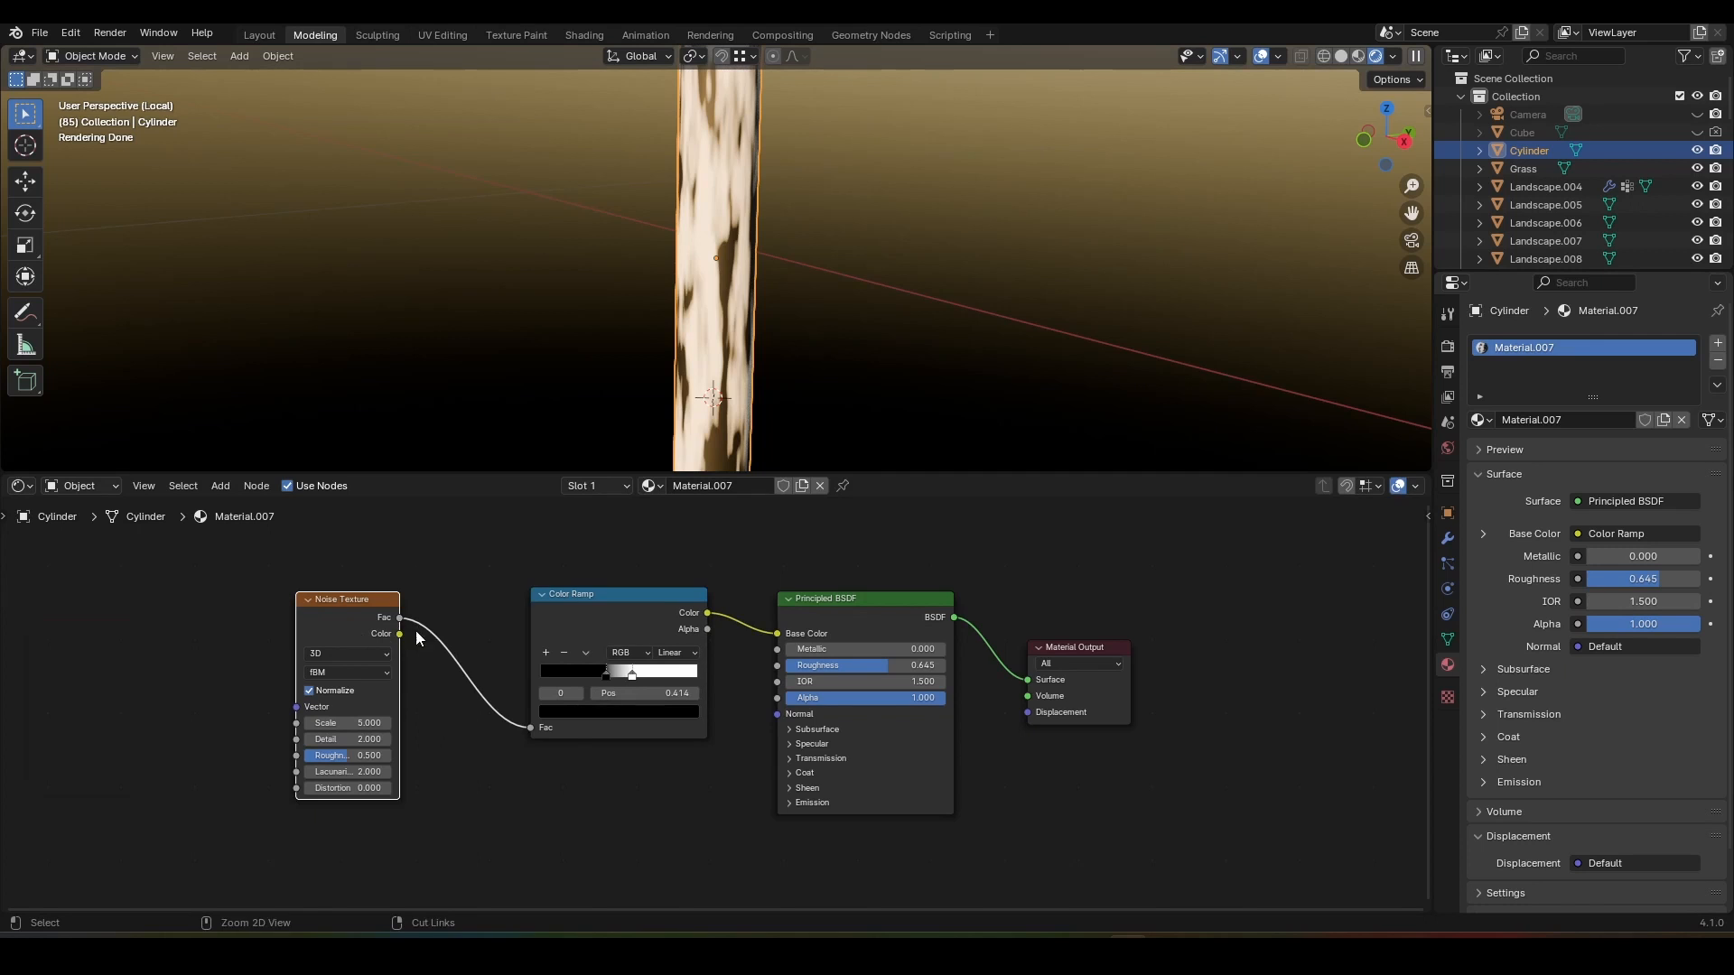
{"action": "key", "text": "ctrl+t"}
{"action": "left_click_drag", "start_coordinate": [316, 791], "coordinate": [377, 763]}
{"action": "key", "text": "ctrl+z"}
{"action": "left_click", "coordinate": [305, 758]}
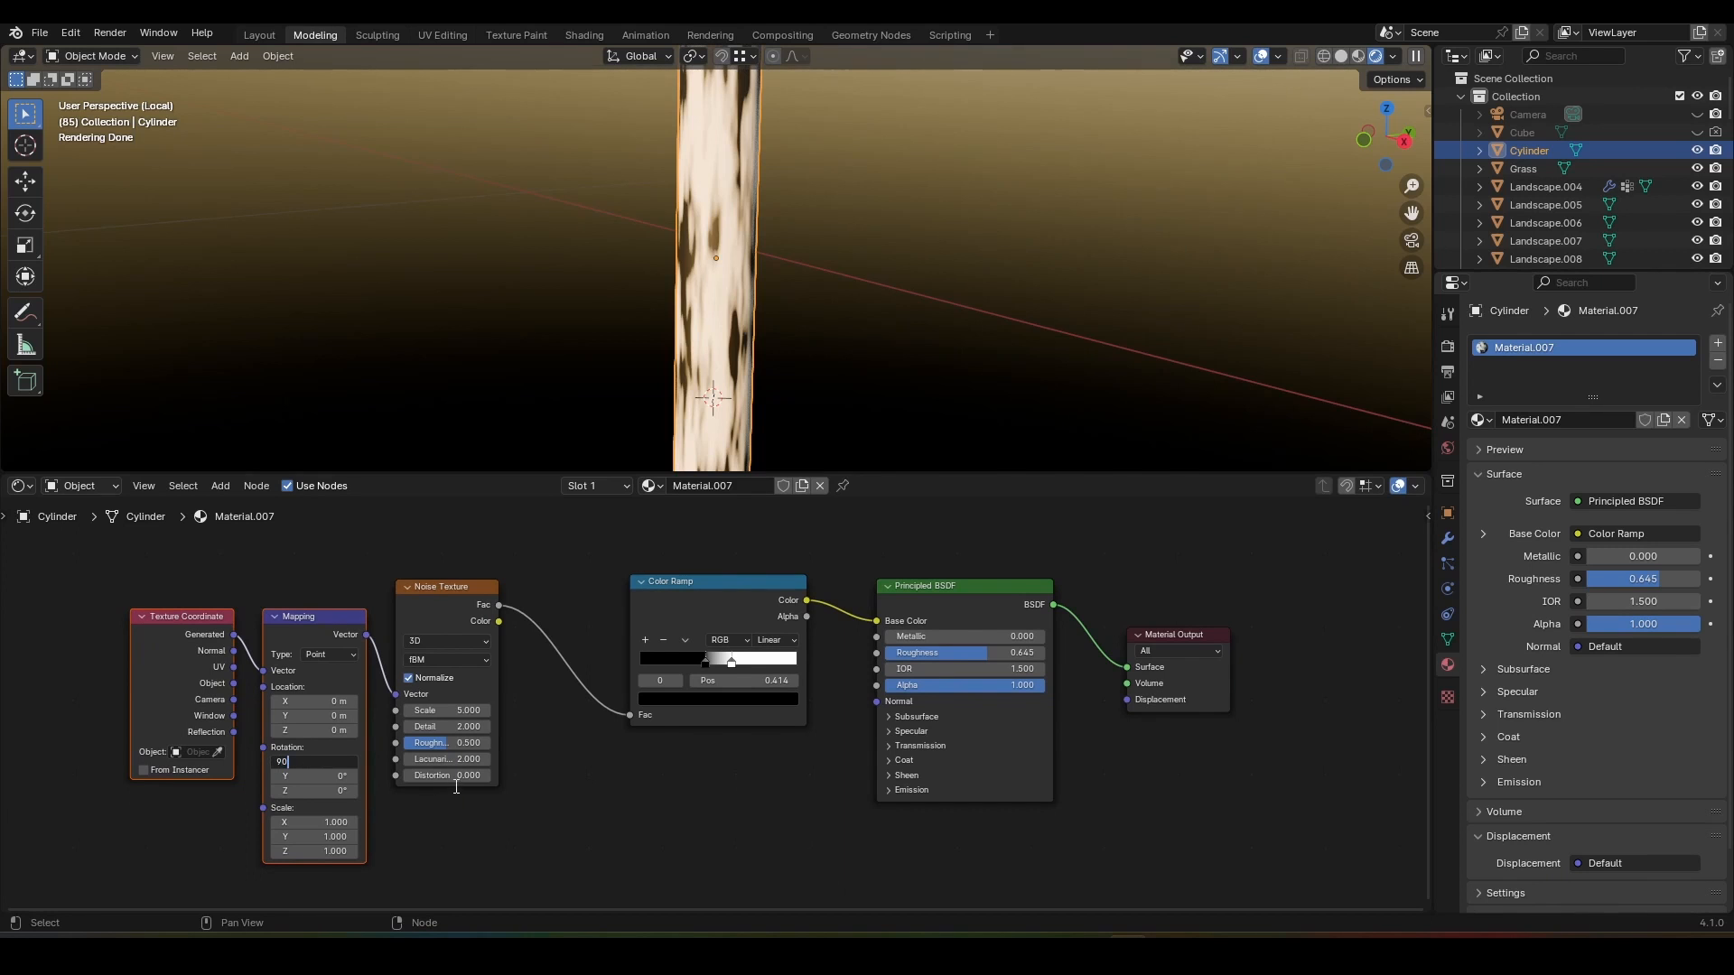
{"action": "type", "text": "90"}
{"action": "key", "text": "Return"}
Step: Form broad horizontal bark bands by setting the Mapping's Z scale to 20 and lowering the Noise Texture's Scale to just below zero
{"action": "left_click_drag", "start_coordinate": [443, 711], "coordinate": [515, 711]}
{"action": "key", "text": "ctrl+z"}
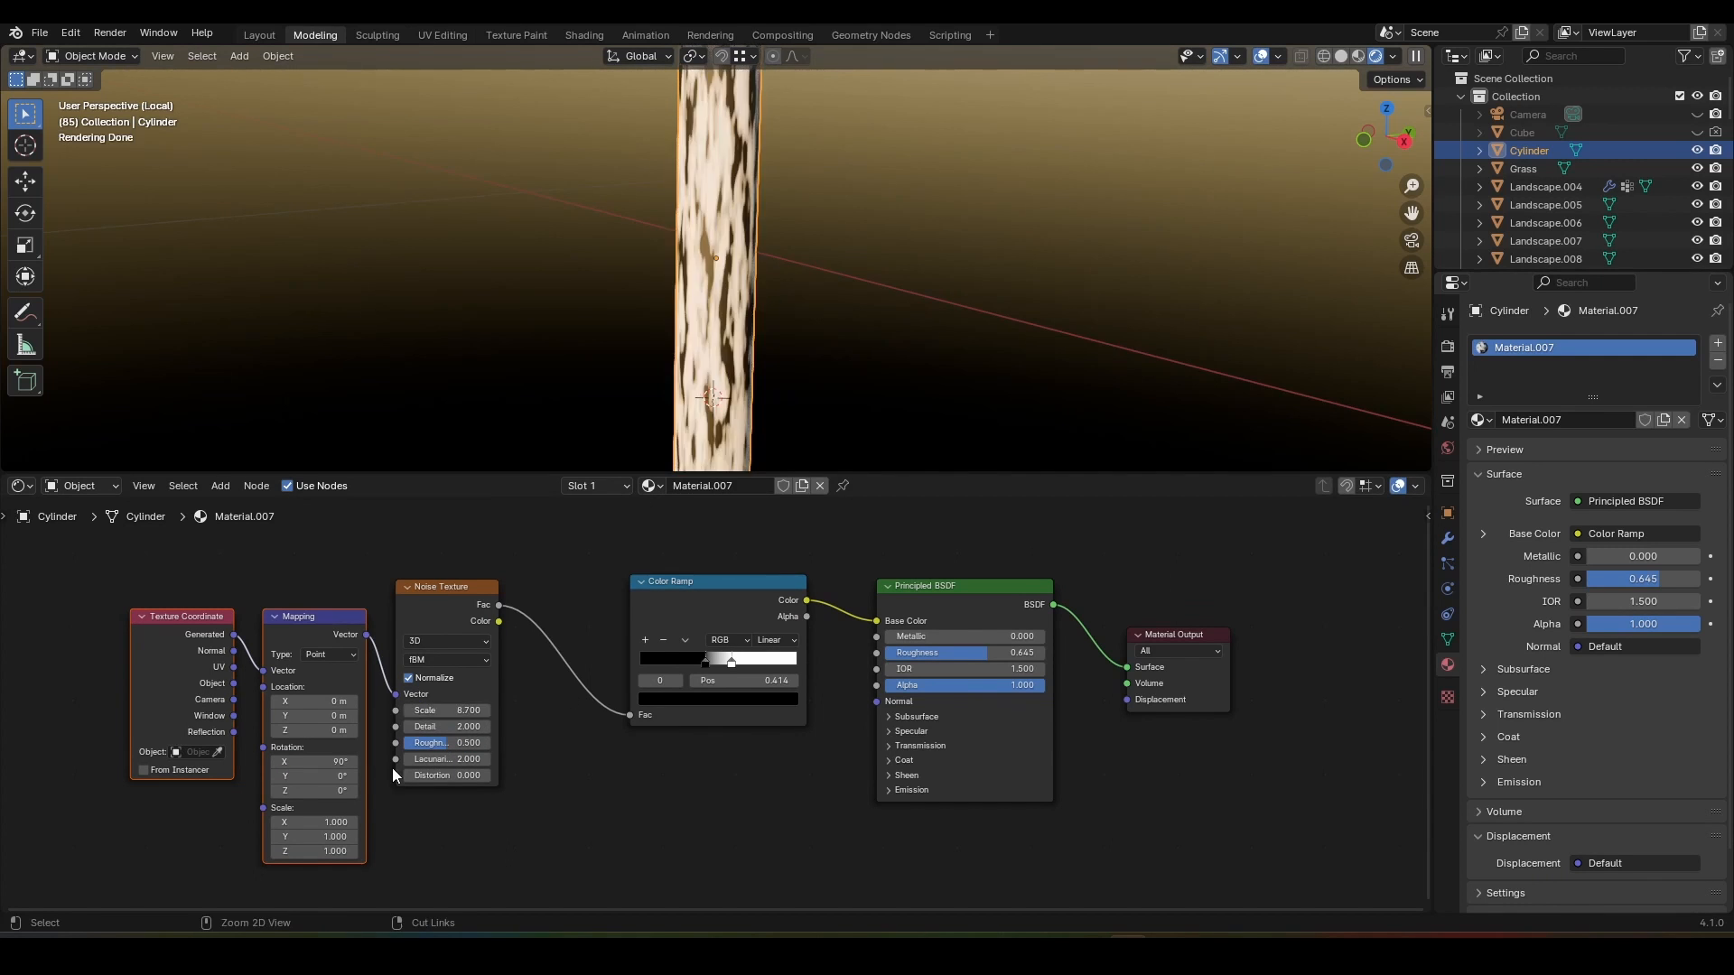
{"action": "left_click", "coordinate": [314, 851]}
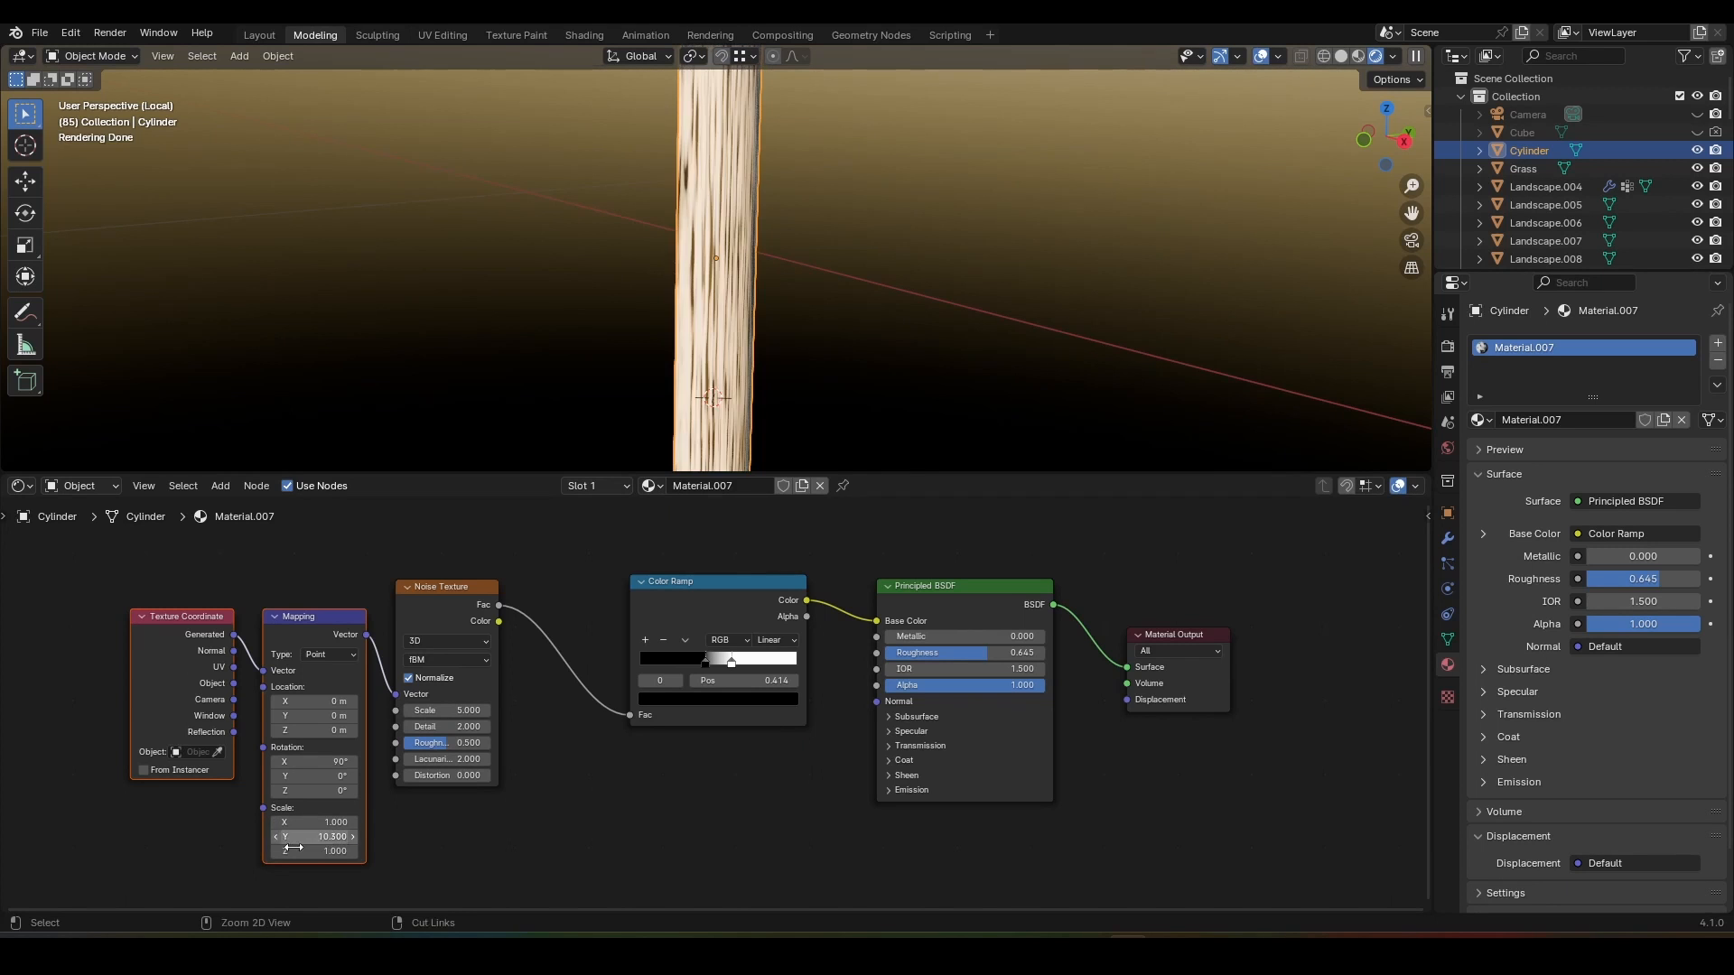
{"action": "type", "text": "20"}
{"action": "key", "text": "Return"}
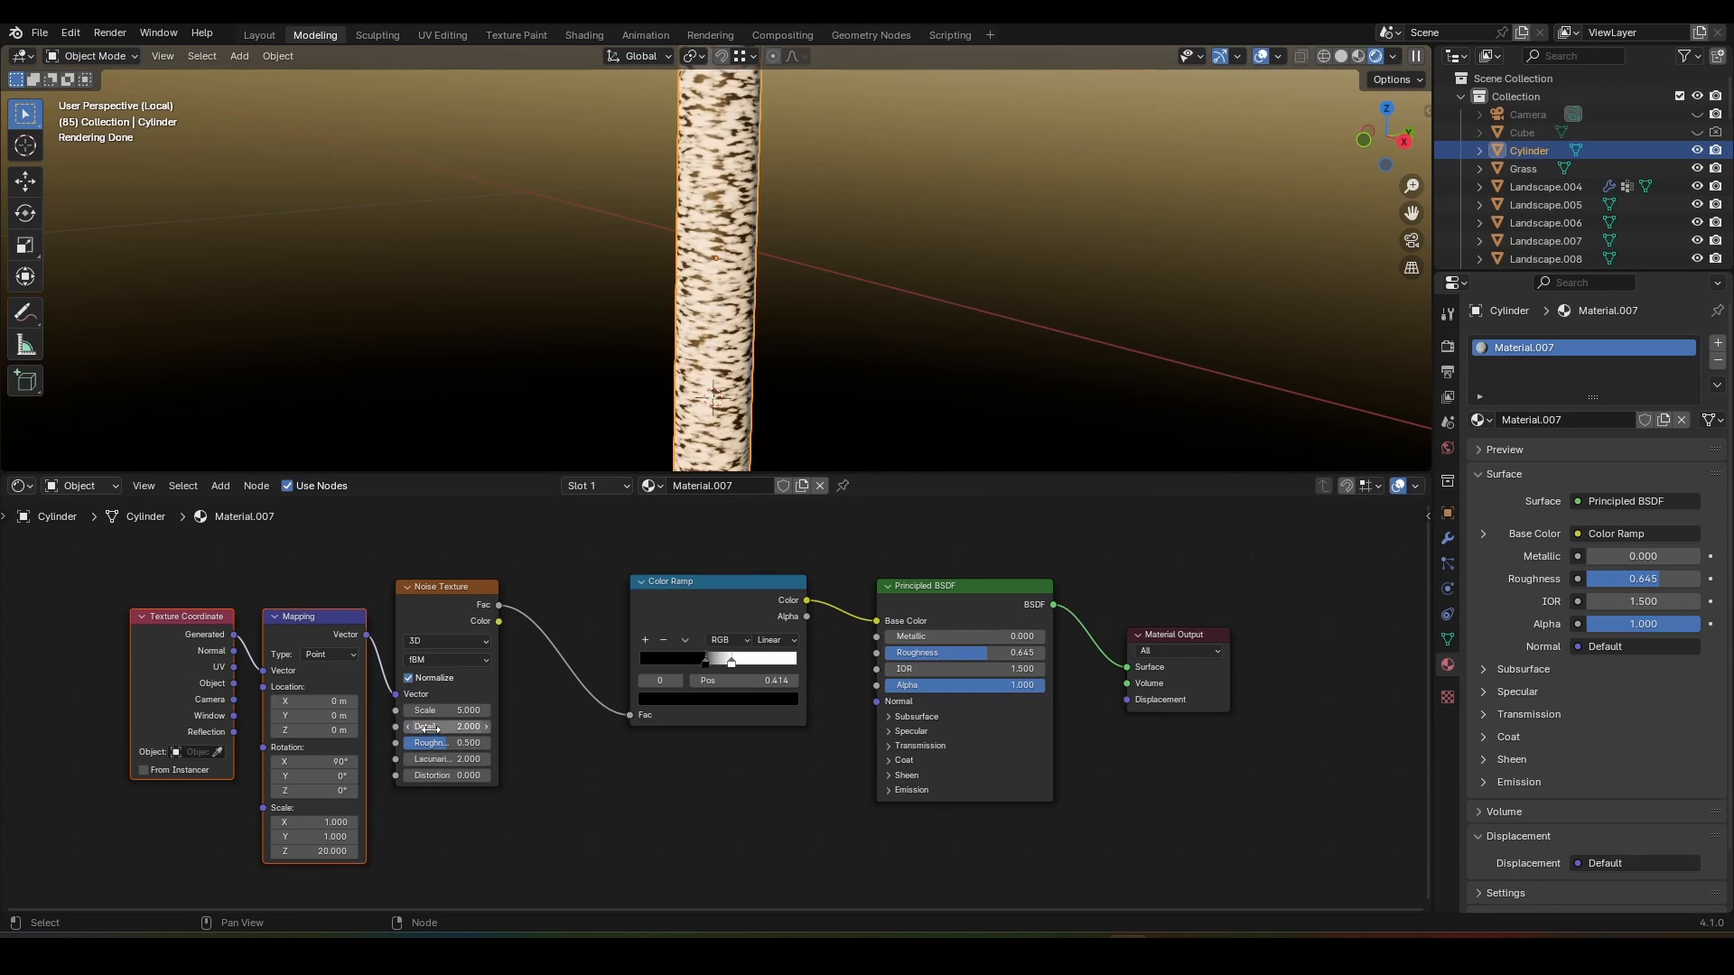
{"action": "left_click_drag", "start_coordinate": [445, 711], "coordinate": [389, 710]}
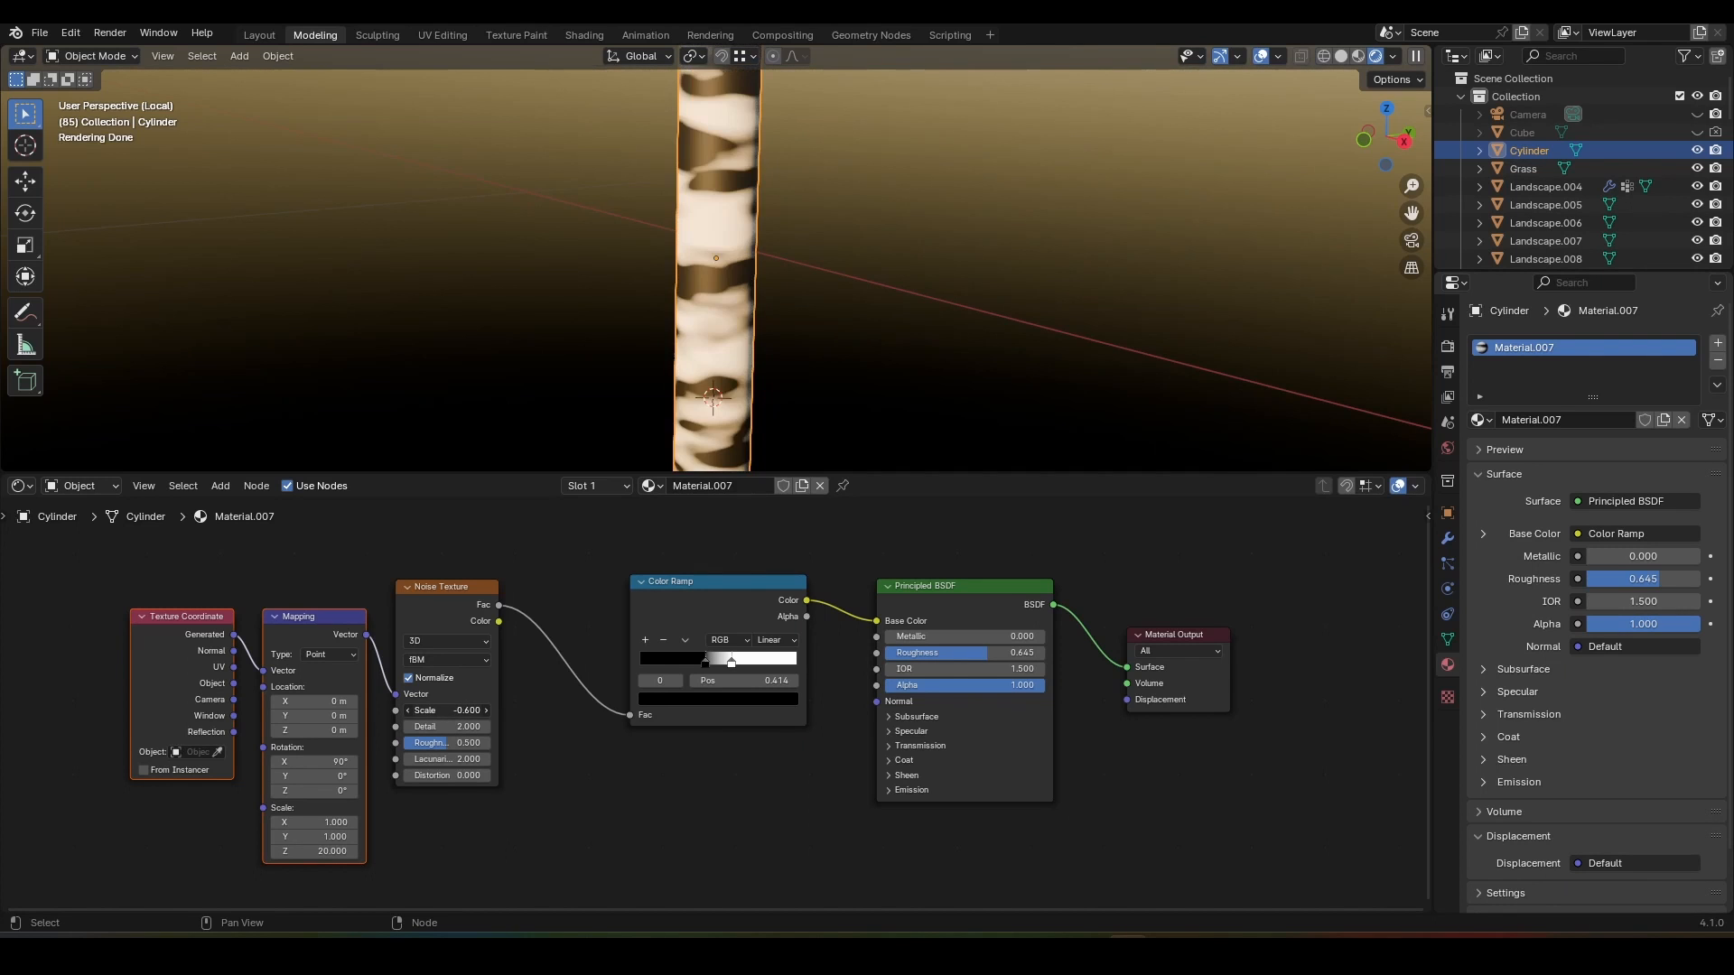
Step: Deselect the cylinder and recolour the Color Ramp's white stop to a light blue
{"action": "scroll", "coordinate": [788, 312], "scroll_direction": "down", "scroll_amount": 6}
{"action": "left_click", "coordinate": [794, 310]}
{"action": "scroll", "coordinate": [794, 311], "scroll_direction": "up", "scroll_amount": 4}
{"action": "middle_click_drag", "start_coordinate": [820, 343], "coordinate": [742, 349]}
{"action": "scroll", "coordinate": [742, 351], "scroll_direction": "up", "scroll_amount": 4}
{"action": "left_click", "coordinate": [729, 665]}
{"action": "left_click", "coordinate": [743, 700]}
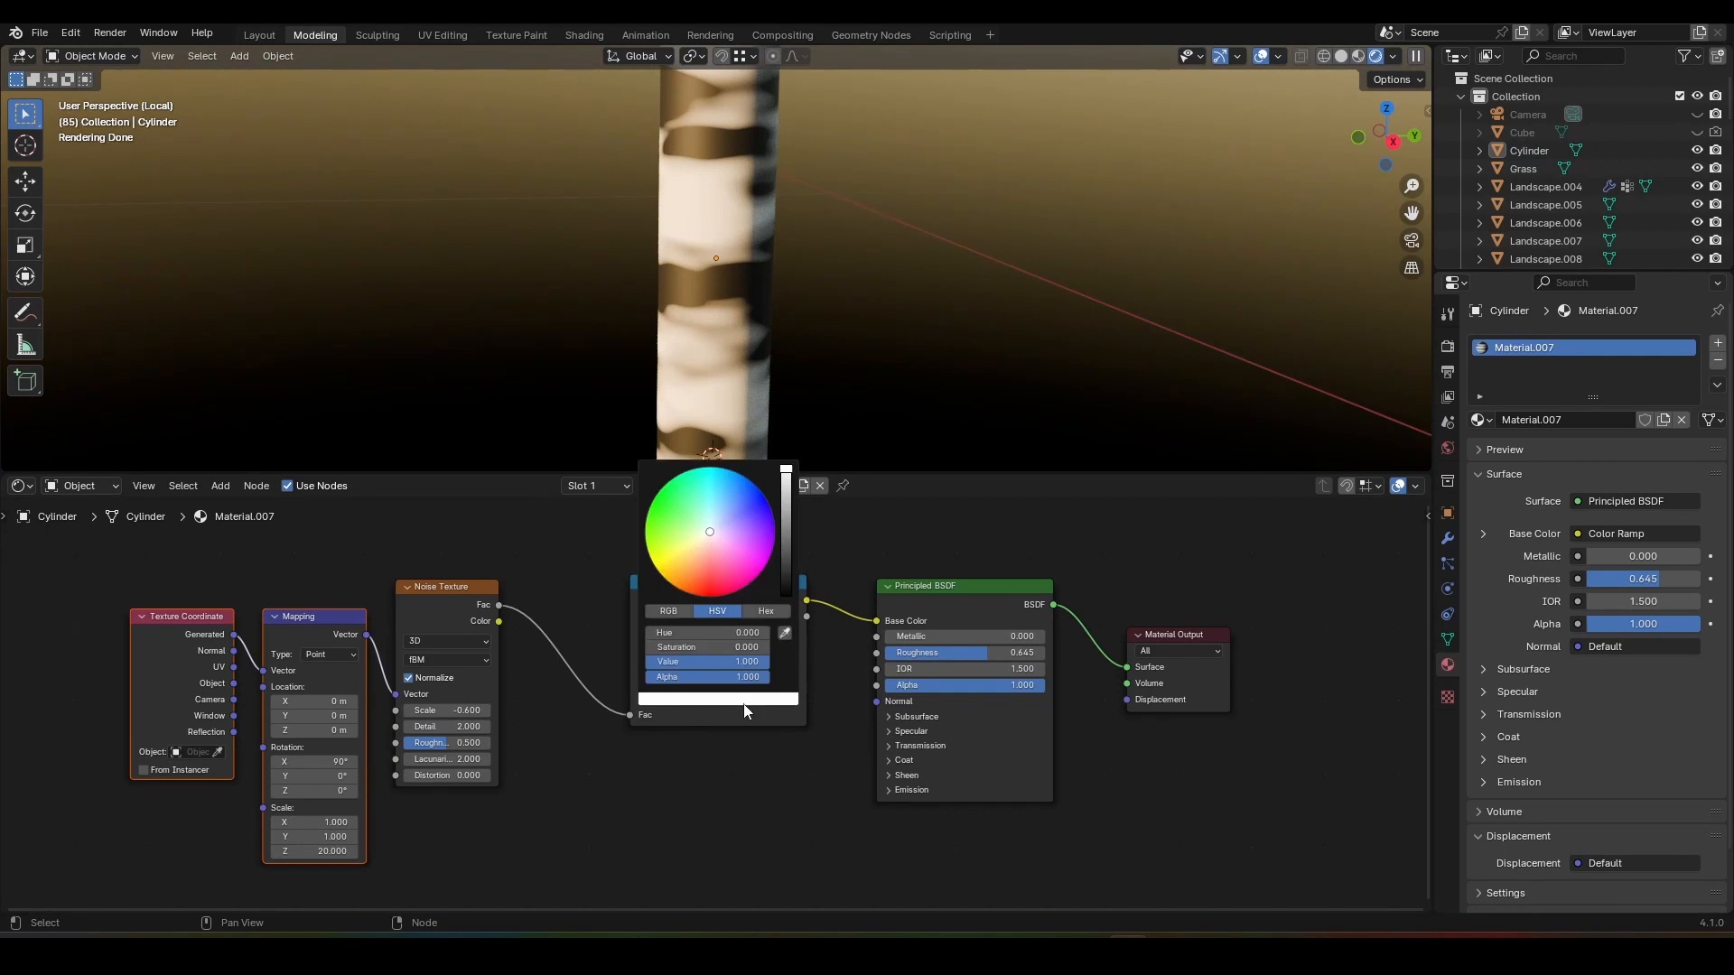
{"action": "left_click_drag", "start_coordinate": [735, 525], "coordinate": [737, 518]}
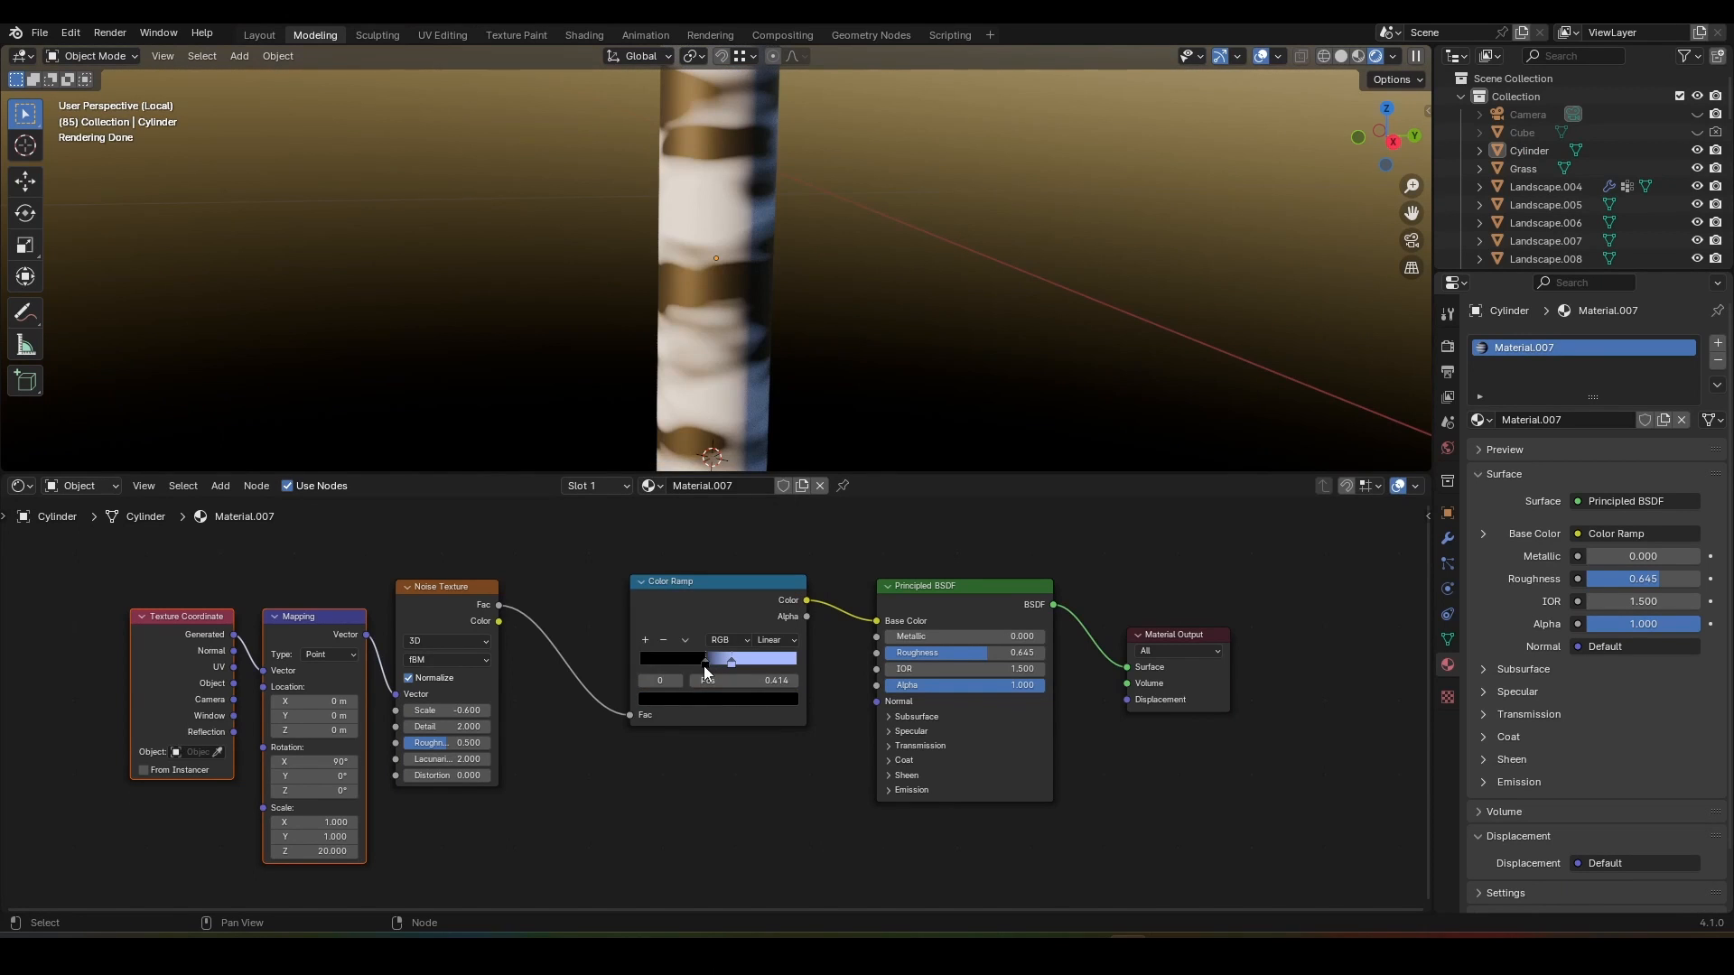
Step: Change the Color Ramp's black stop to white and darken the blue stop to a deep navy
{"action": "left_click", "coordinate": [721, 701]}
{"action": "left_click_drag", "start_coordinate": [784, 520], "coordinate": [786, 462]}
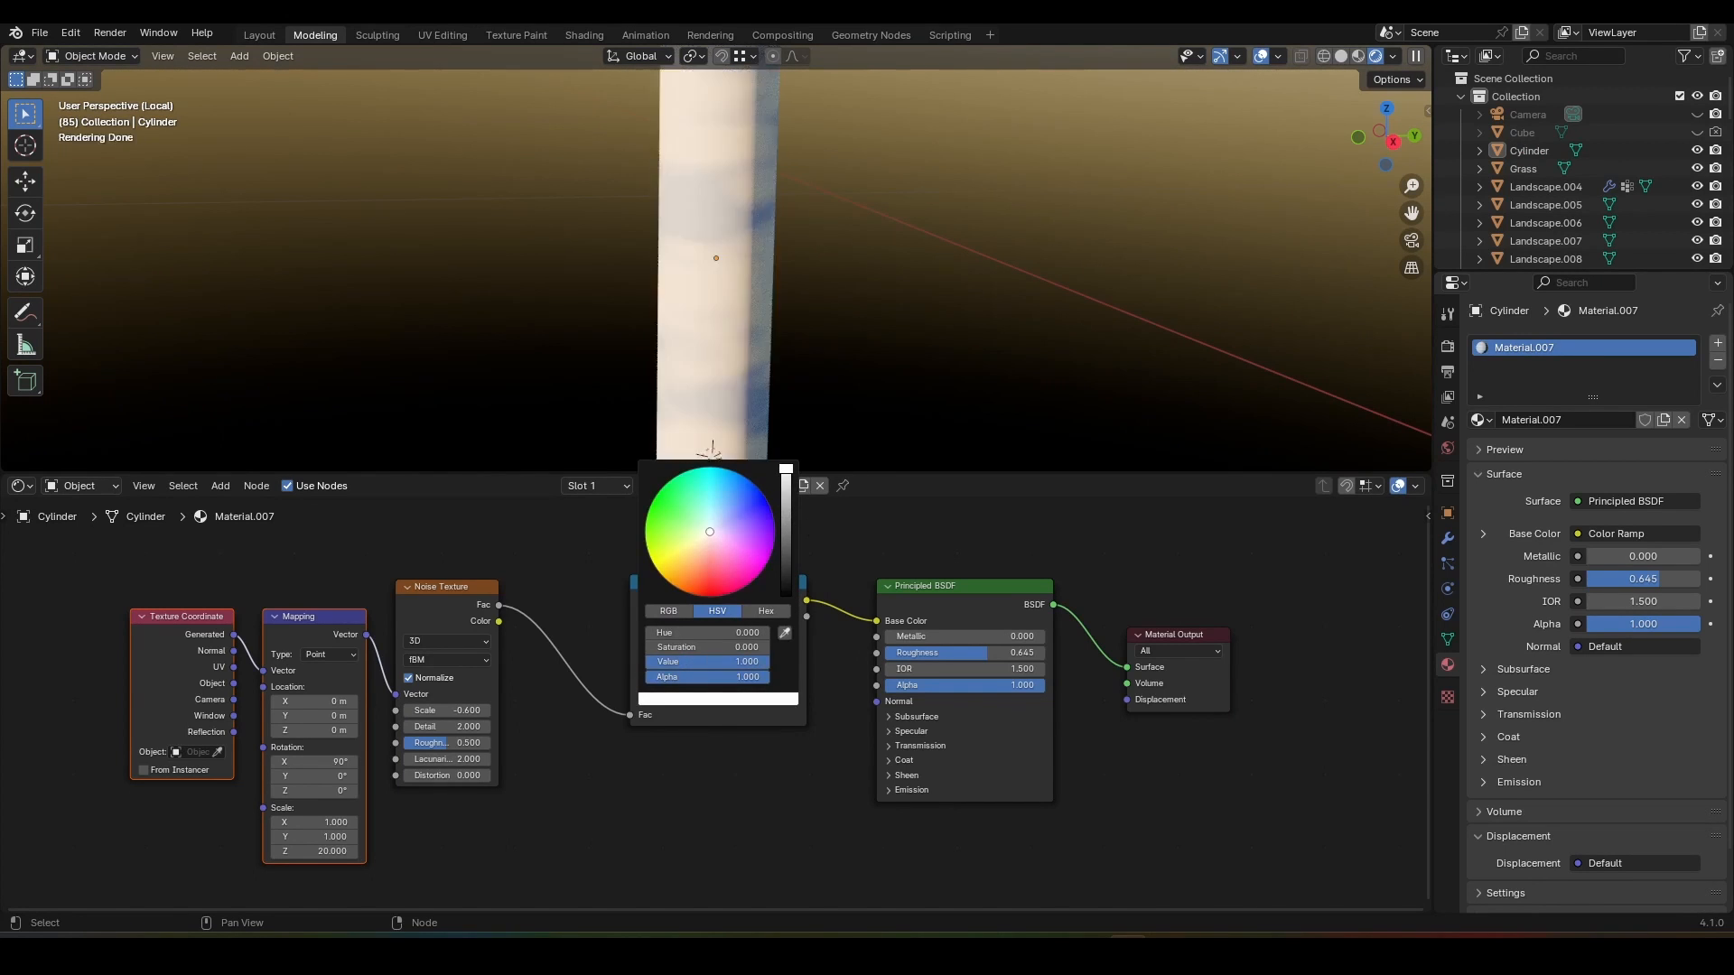
{"action": "left_click", "coordinate": [737, 701]}
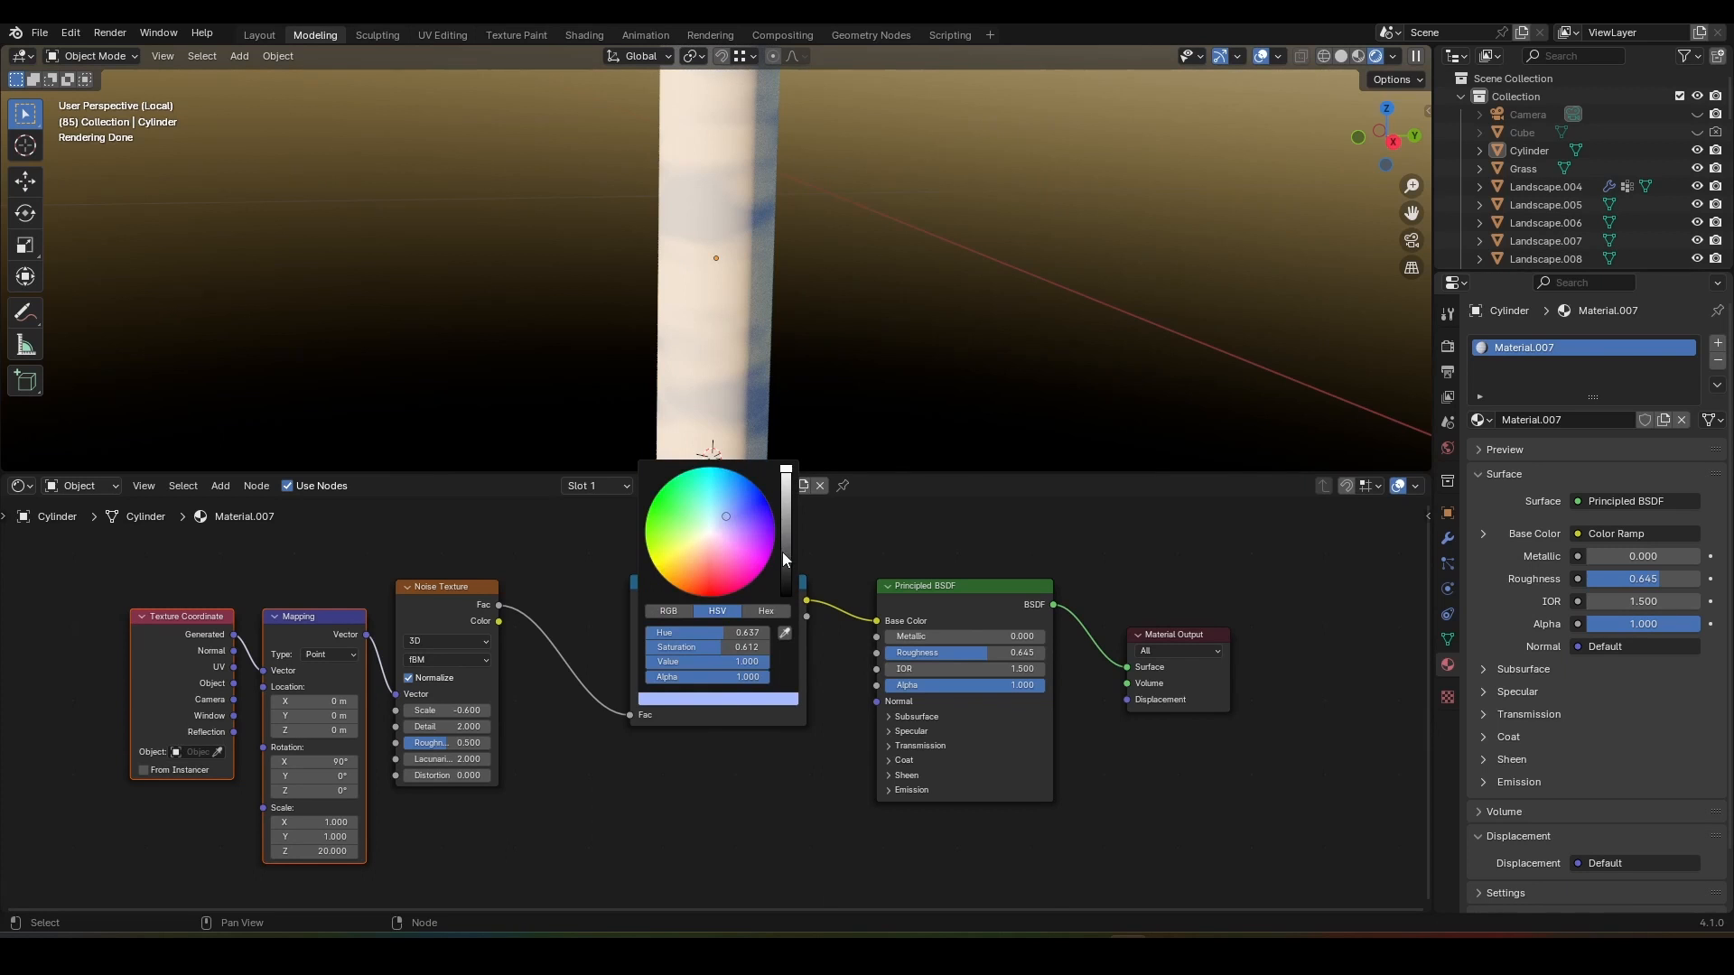
{"action": "left_click_drag", "start_coordinate": [784, 554], "coordinate": [784, 556]}
Step: Examine the banded bark from several sides and distances, and select the Texture Coordinate, Mapping and Noise Texture nodes for repositioning
{"action": "scroll", "coordinate": [845, 345], "scroll_direction": "down", "scroll_amount": 4}
{"action": "middle_click_drag", "start_coordinate": [845, 345], "coordinate": [1010, 363]}
{"action": "scroll", "coordinate": [969, 345], "scroll_direction": "down", "scroll_amount": 3}
{"action": "scroll", "coordinate": [798, 387], "scroll_direction": "up", "scroll_amount": 8}
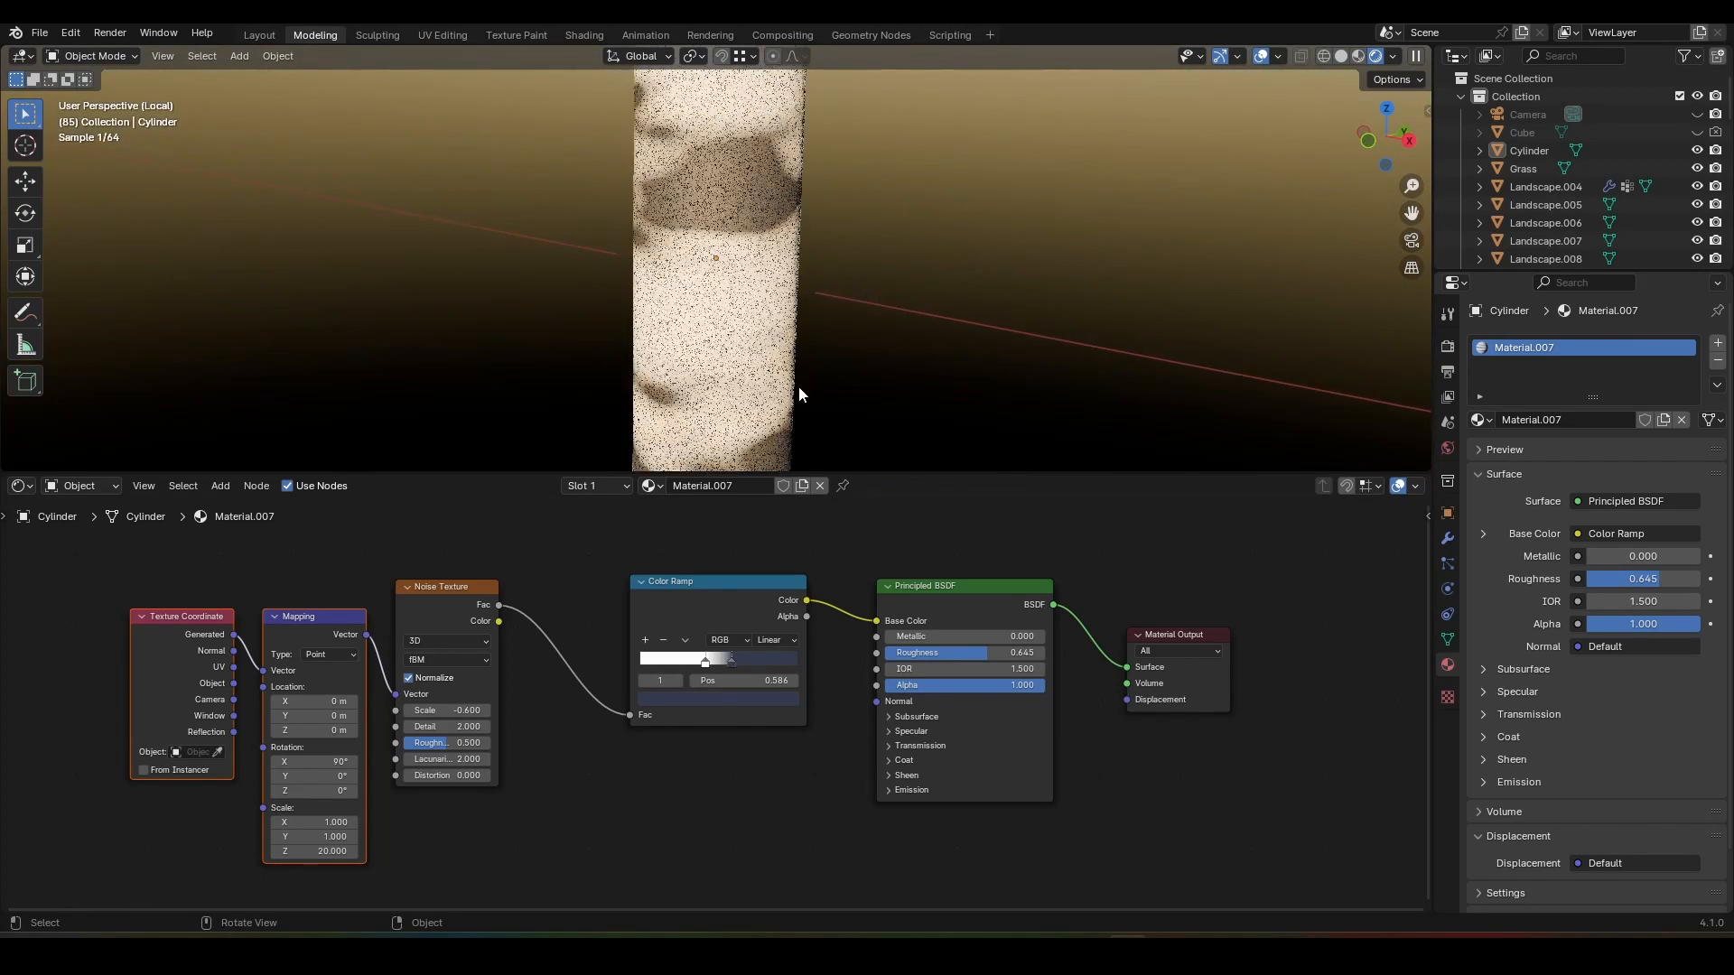
{"action": "scroll", "coordinate": [798, 388], "scroll_direction": "up", "scroll_amount": 1}
{"action": "scroll", "coordinate": [778, 306], "scroll_direction": "down", "scroll_amount": 4}
{"action": "middle_click_drag", "start_coordinate": [778, 306], "coordinate": [919, 310]}
{"action": "scroll", "coordinate": [918, 311], "scroll_direction": "down", "scroll_amount": 5}
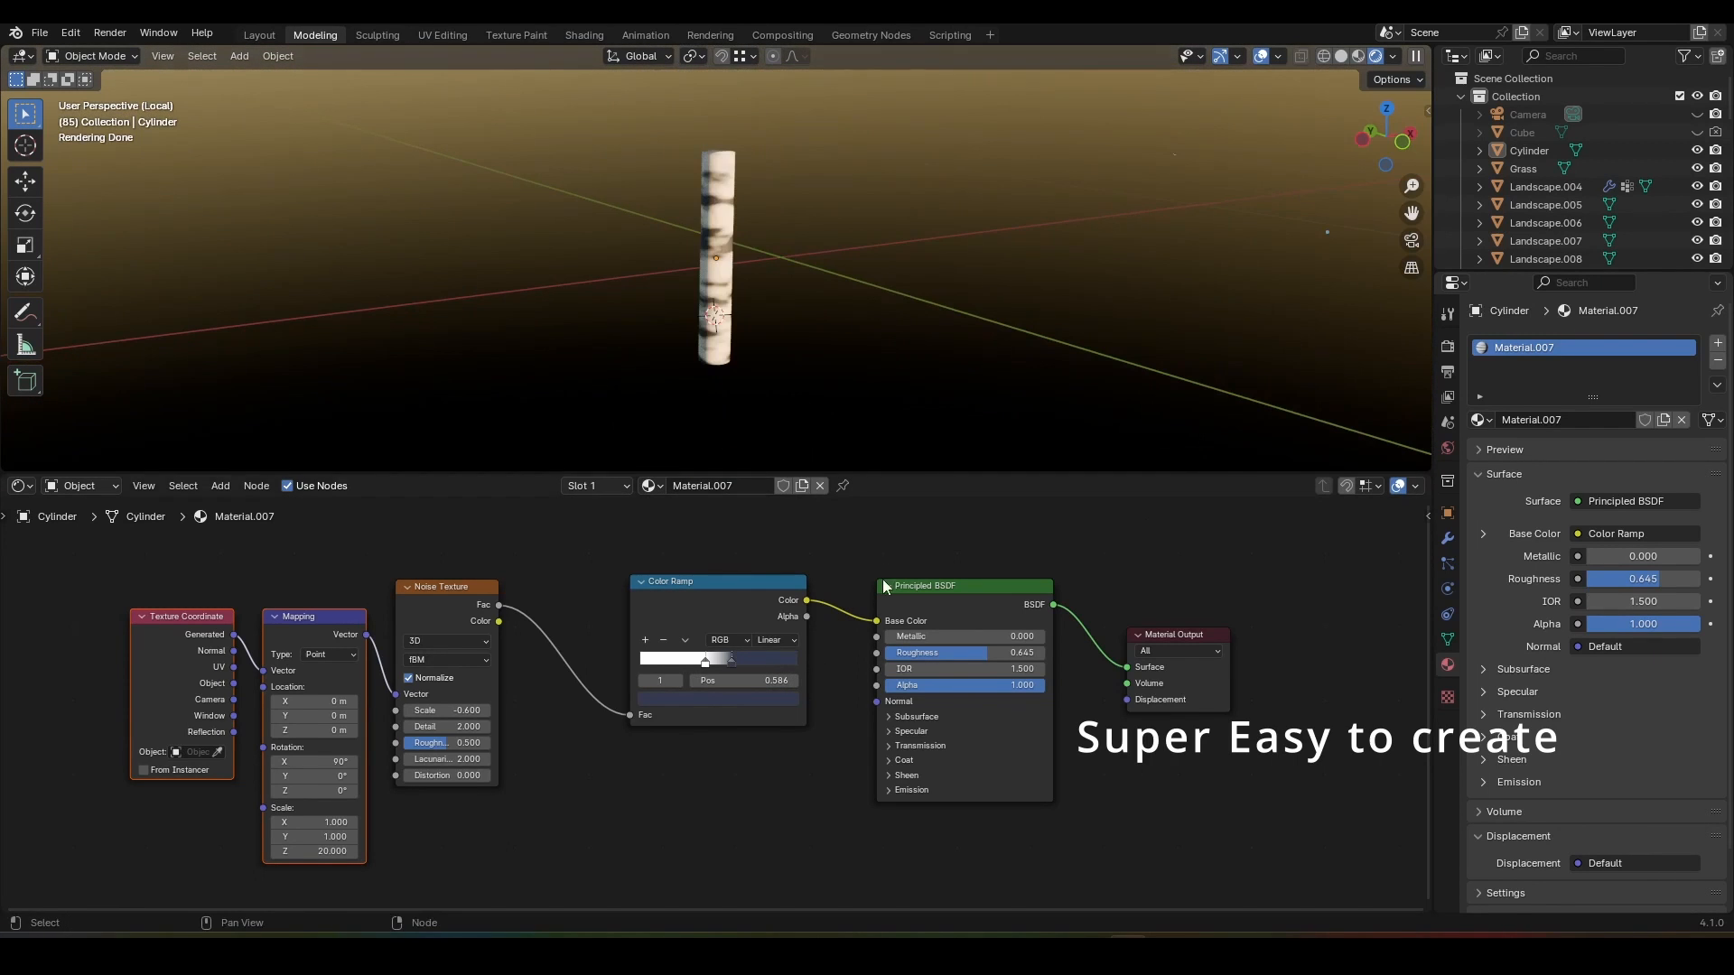
{"action": "left_click_drag", "start_coordinate": [79, 605], "coordinate": [533, 871]}
{"action": "key", "text": "g"}
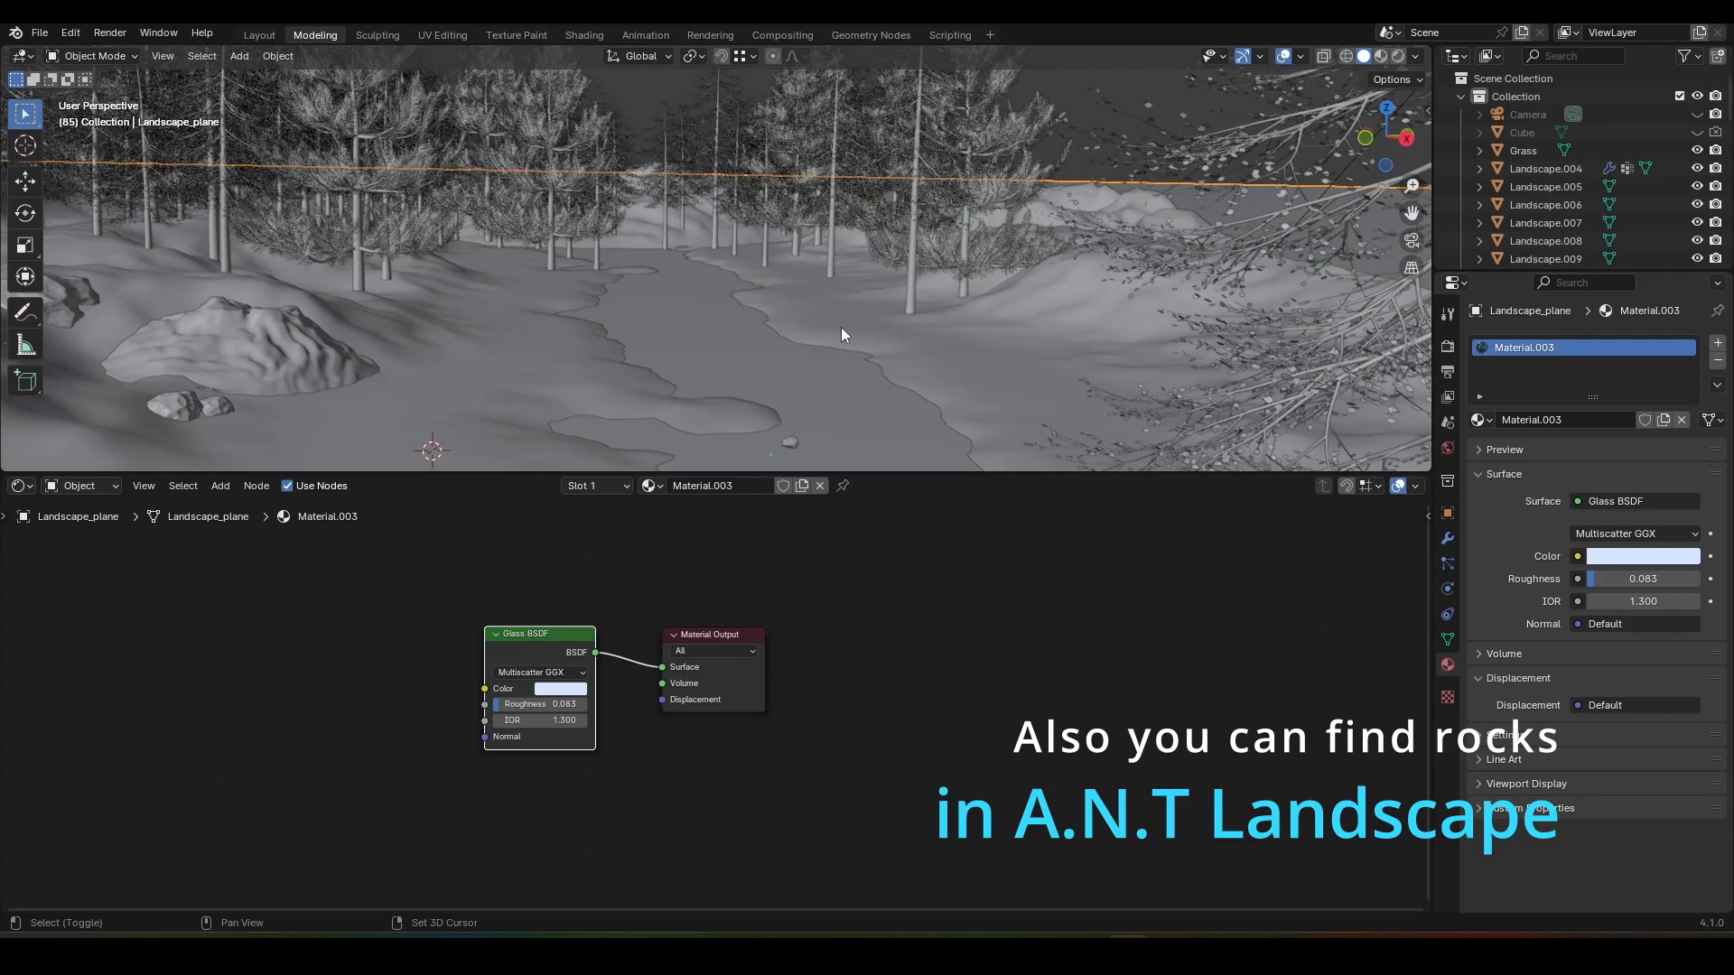
Step: Add an A.N.T. Landscape mesh to the scene and enlarge the 3D viewport to show its full settings
{"action": "key", "text": "shift+a"}
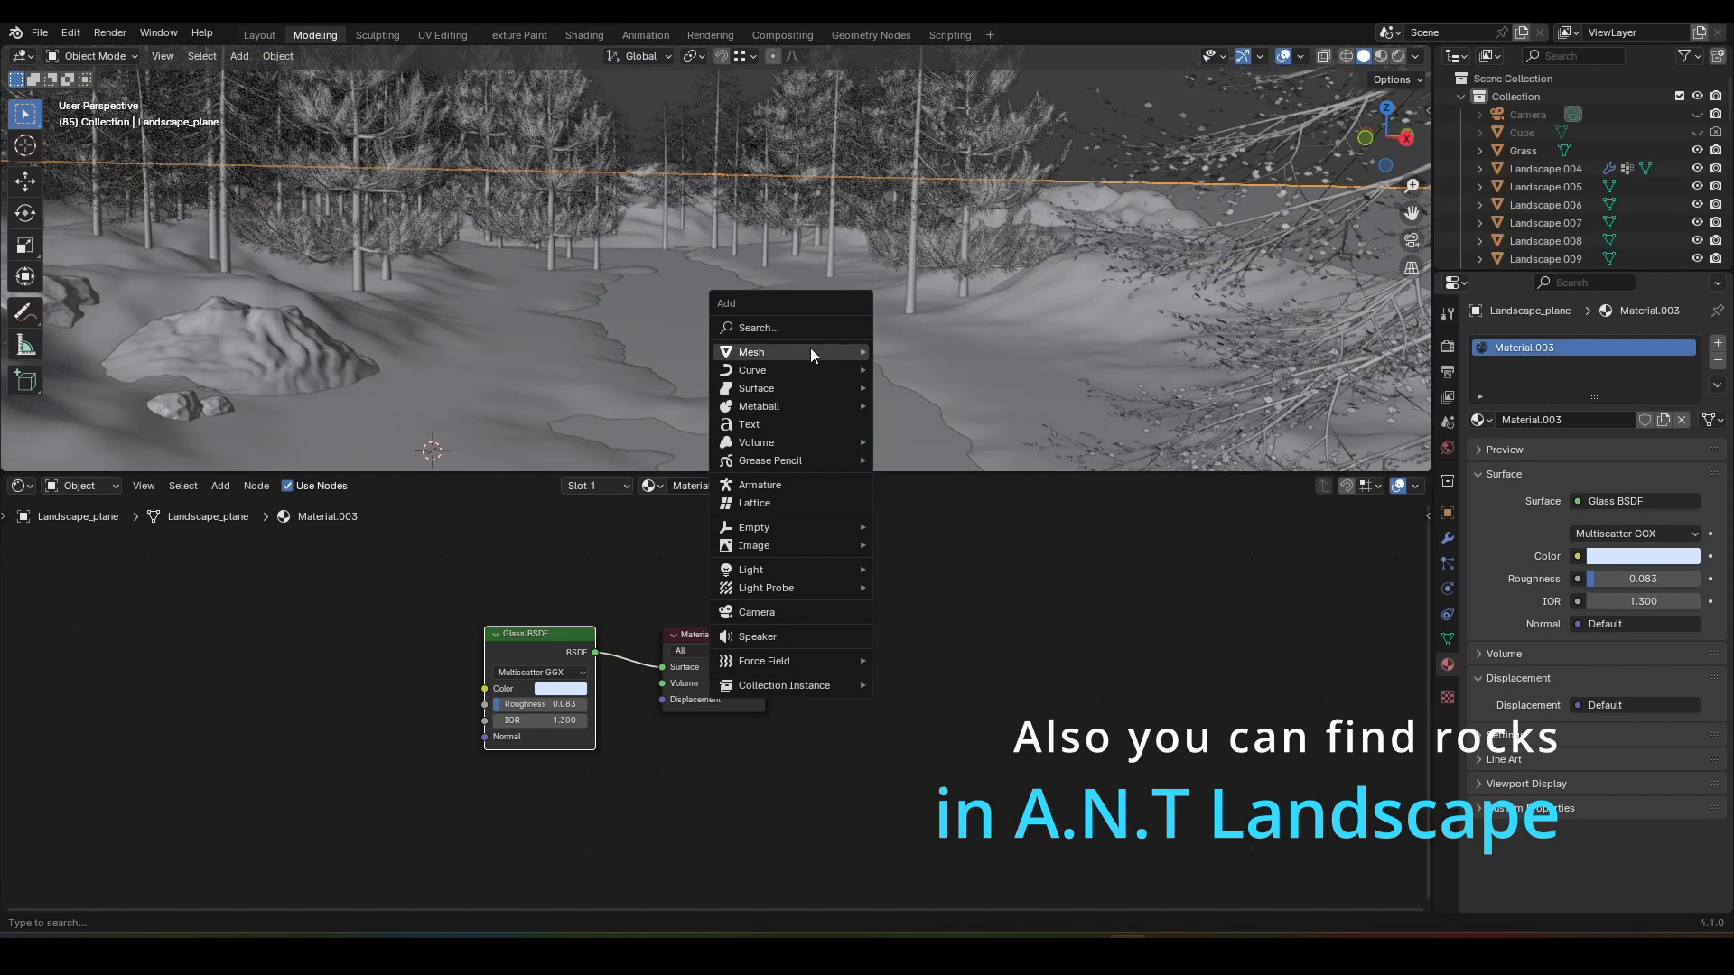
{"action": "mouse_move", "coordinate": [810, 351]}
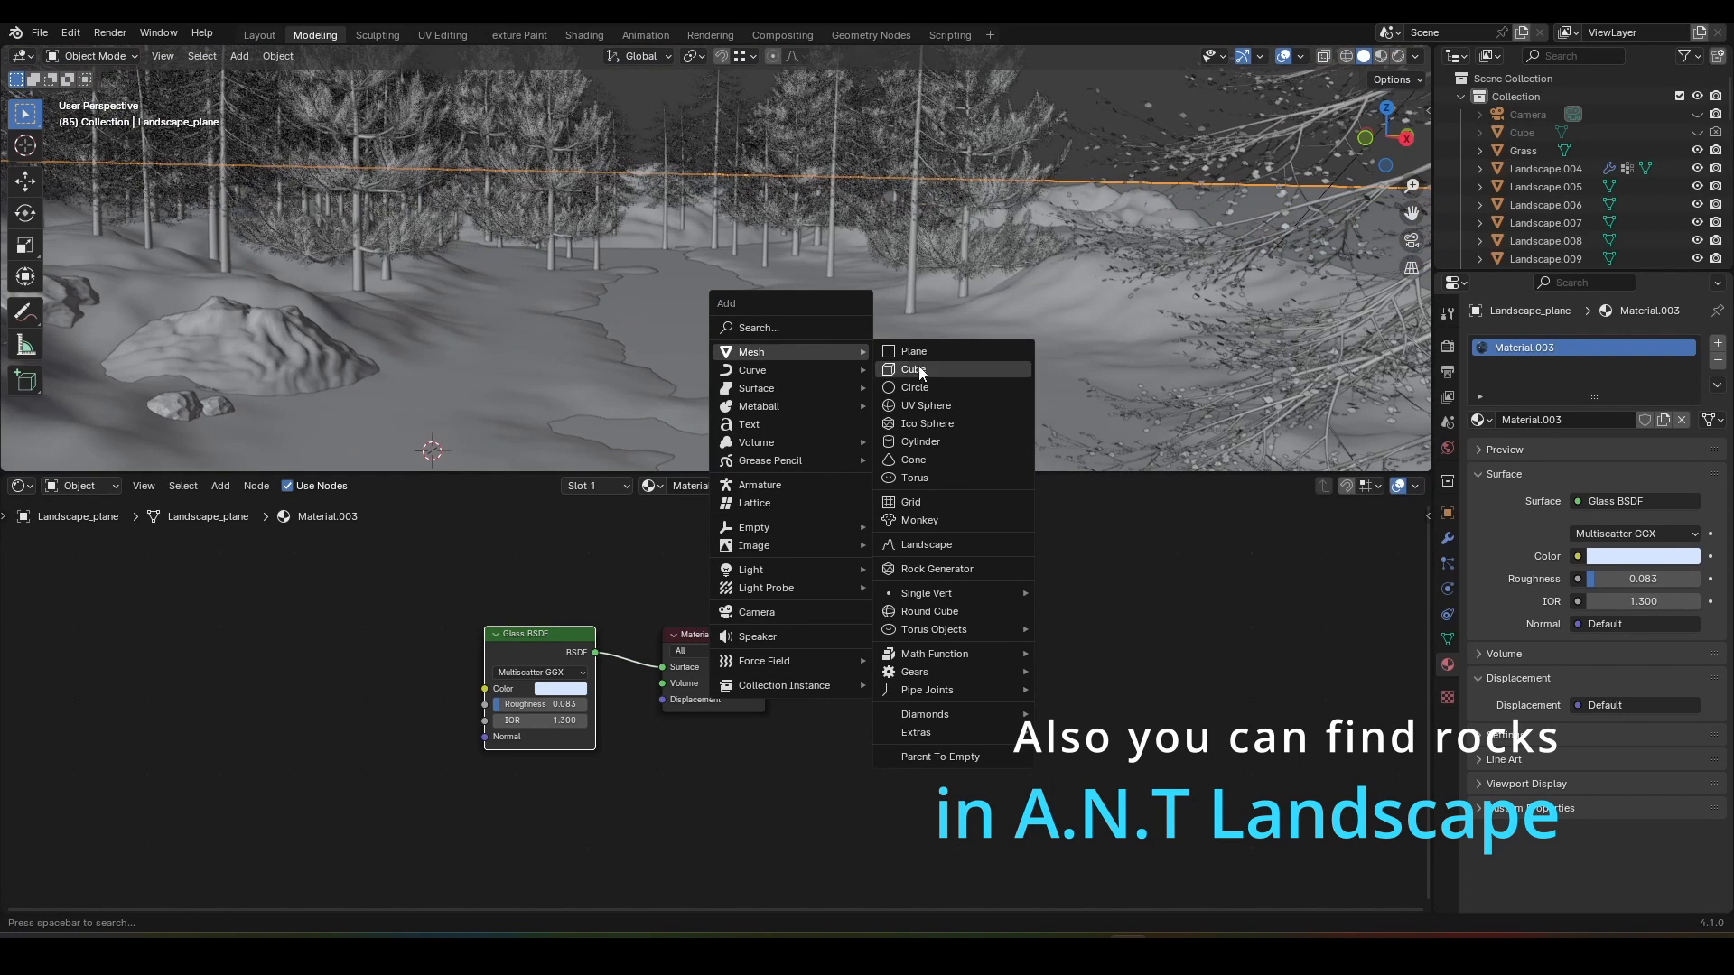
{"action": "left_click", "coordinate": [928, 546]}
{"action": "left_click_drag", "start_coordinate": [402, 476], "coordinate": [424, 893]}
{"action": "scroll", "coordinate": [158, 123], "scroll_direction": "up", "scroll_amount": 3}
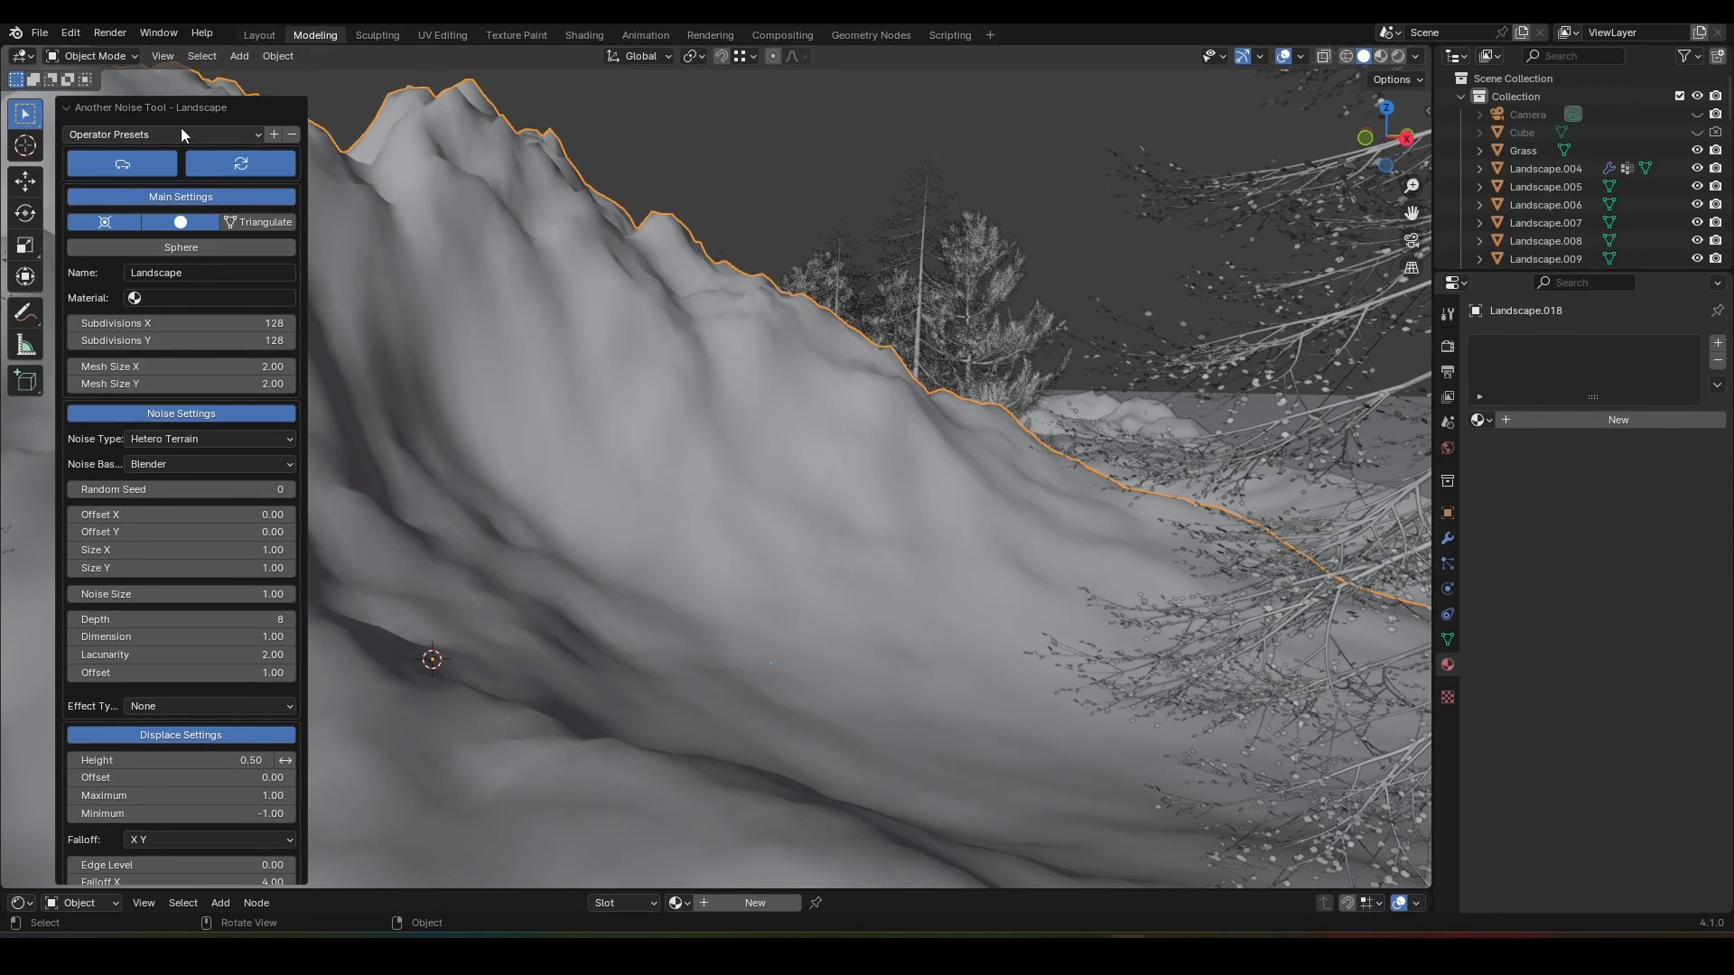
Step: Apply the rock operator preset to the new landscape mesh
{"action": "left_click", "coordinate": [181, 128]}
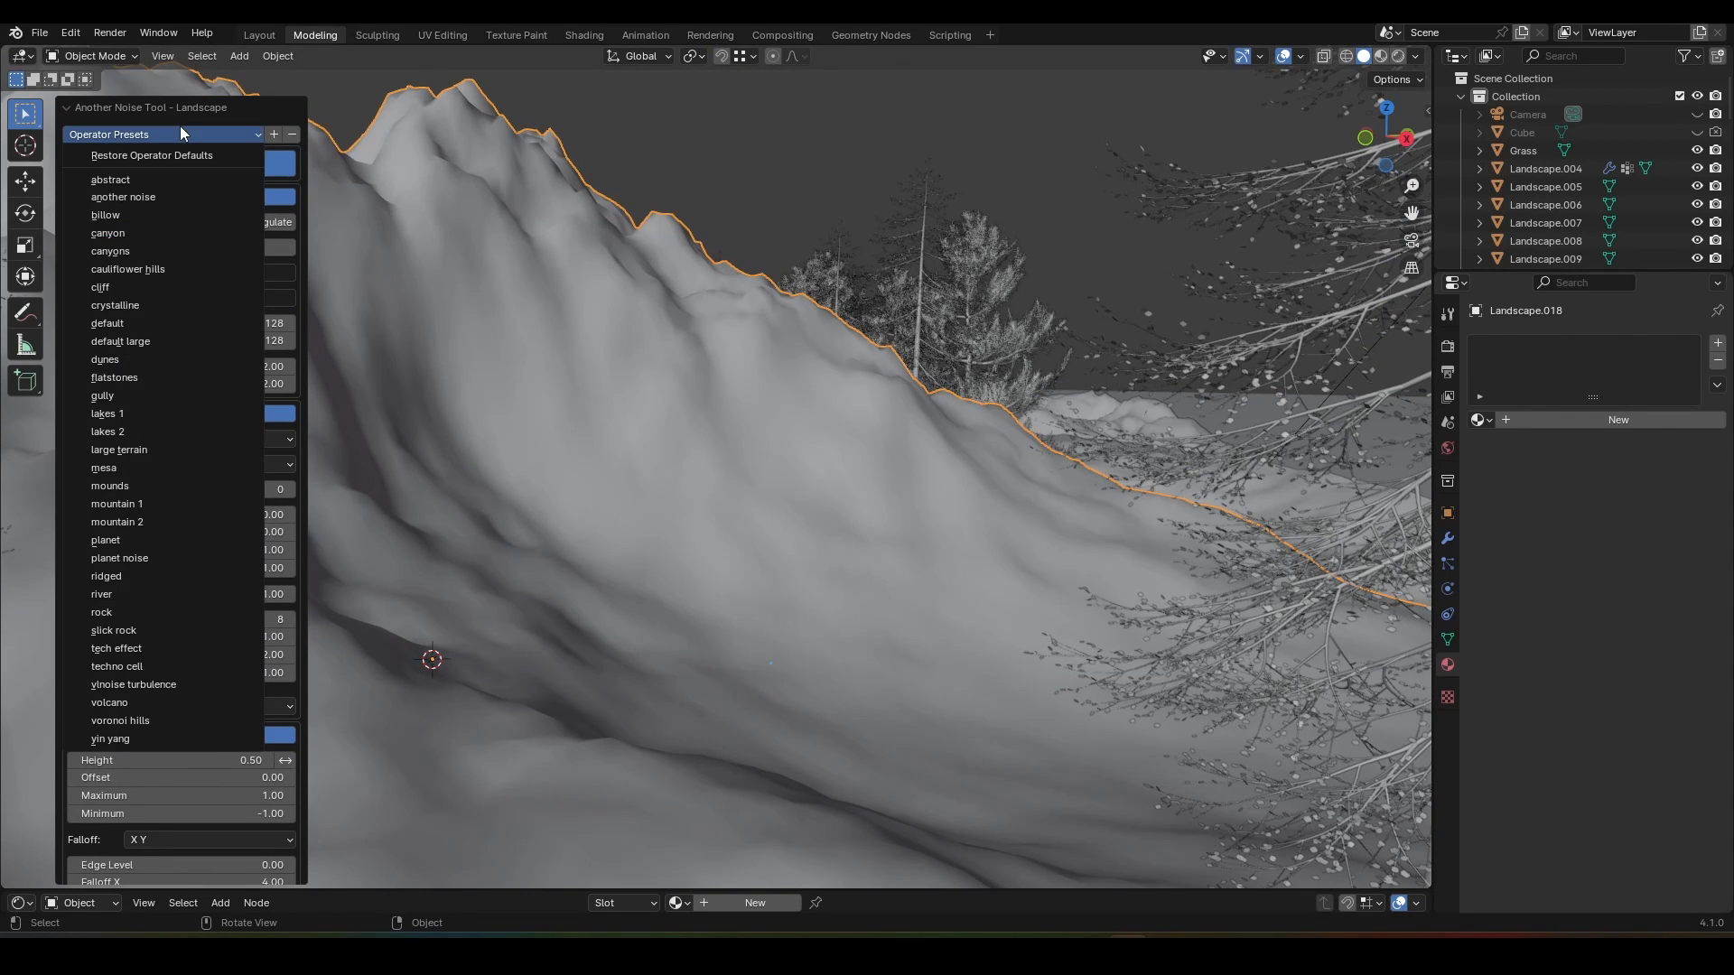
{"action": "left_click", "coordinate": [144, 611]}
{"action": "scroll", "coordinate": [883, 444], "scroll_direction": "down", "scroll_amount": 4}
Step: Scale the generated rock down to a small boulder and start repositioning it in the scene
{"action": "key", "text": "s"}
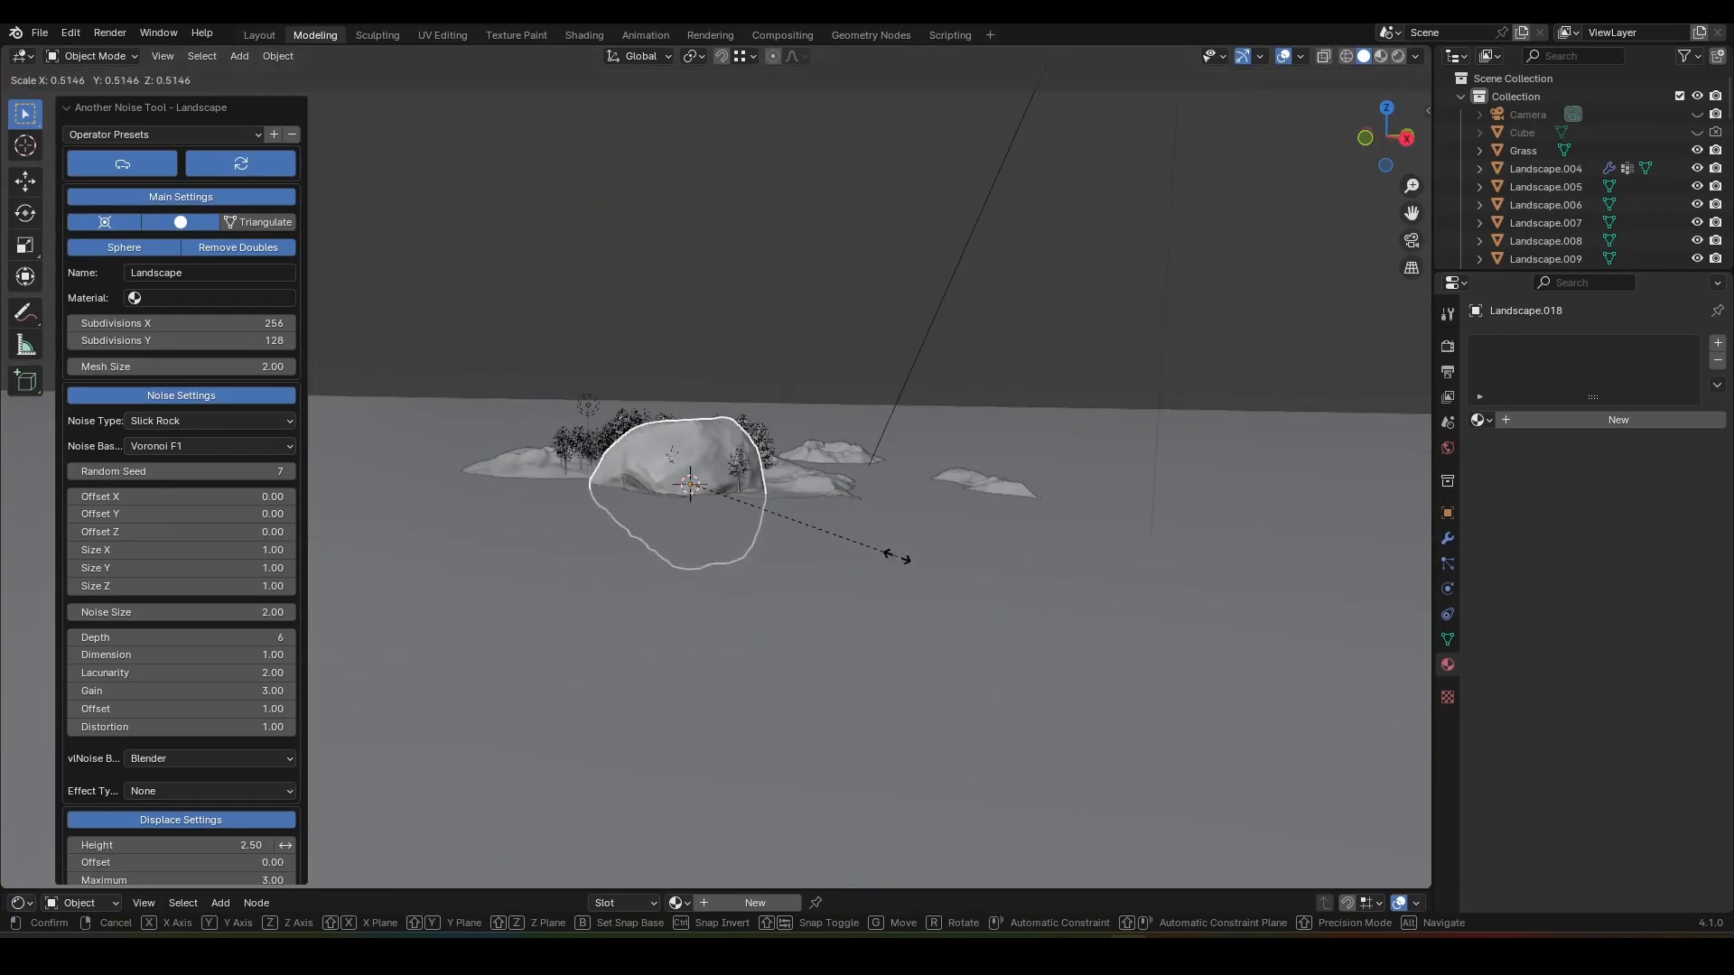
{"action": "left_click", "coordinate": [720, 507]}
{"action": "scroll", "coordinate": [673, 560], "scroll_direction": "up", "scroll_amount": 12}
{"action": "scroll", "coordinate": [567, 636], "scroll_direction": "down", "scroll_amount": 4}
{"action": "key", "text": "g"}
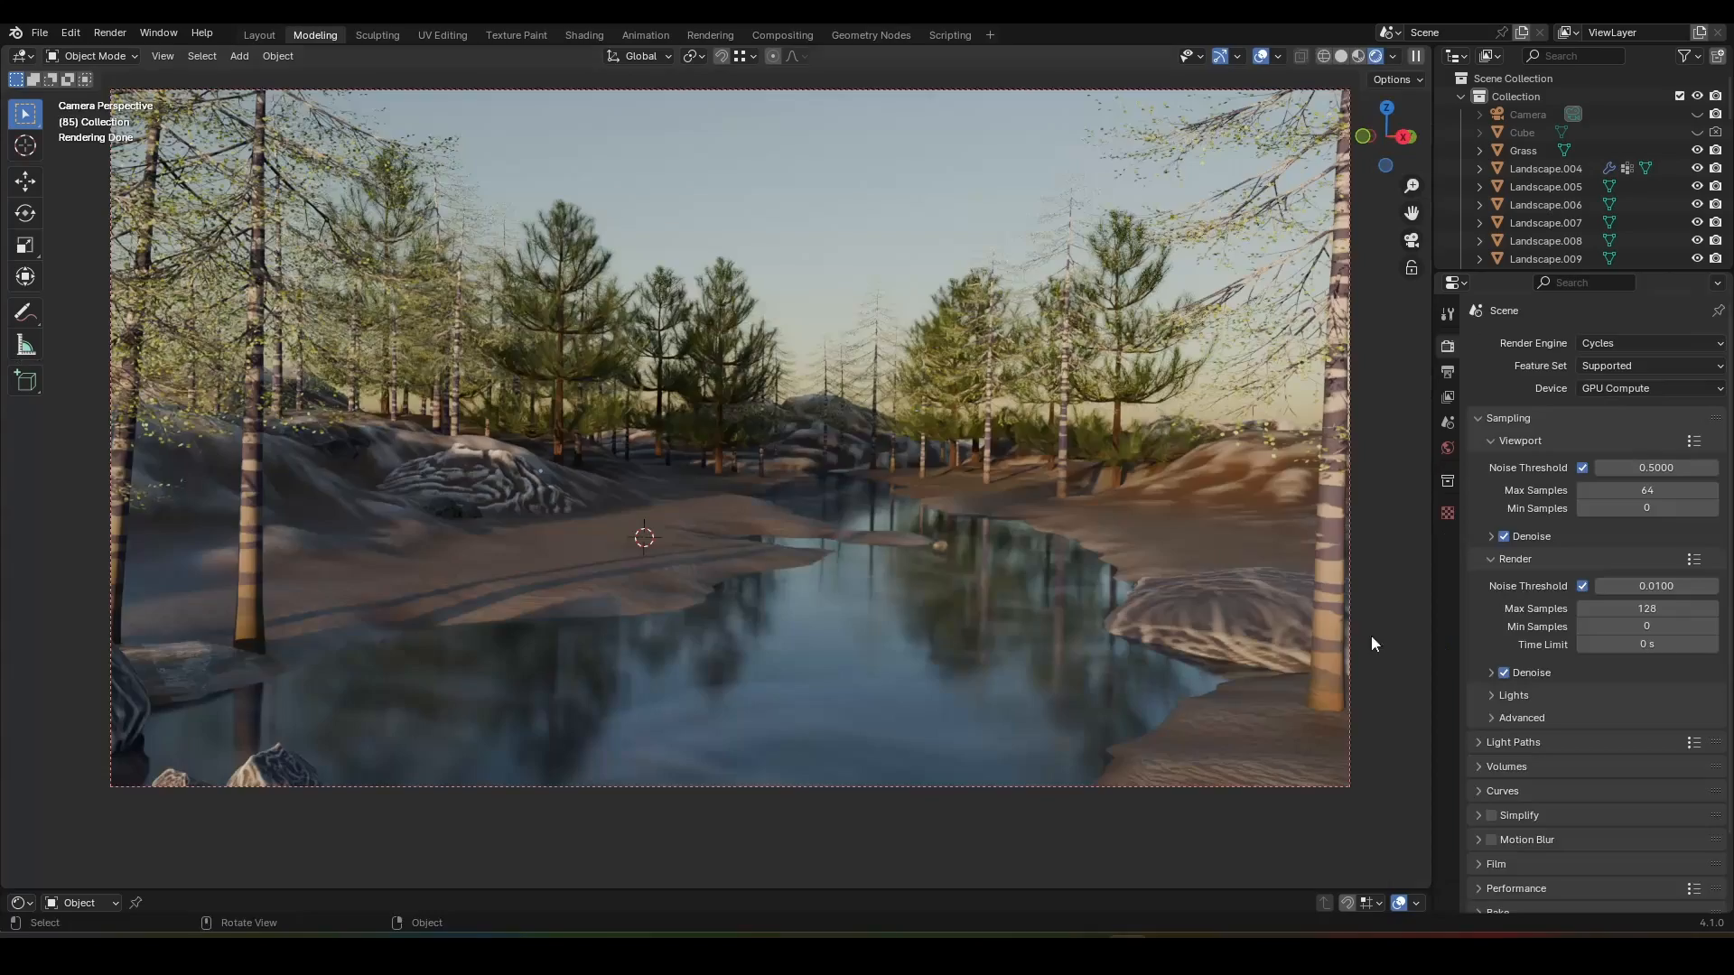
Step: Adjust the Sky Texture's Sun Rotation until the low sun stands above the far end of the lake and reflects in the water
{"action": "left_click", "coordinate": [1447, 448]}
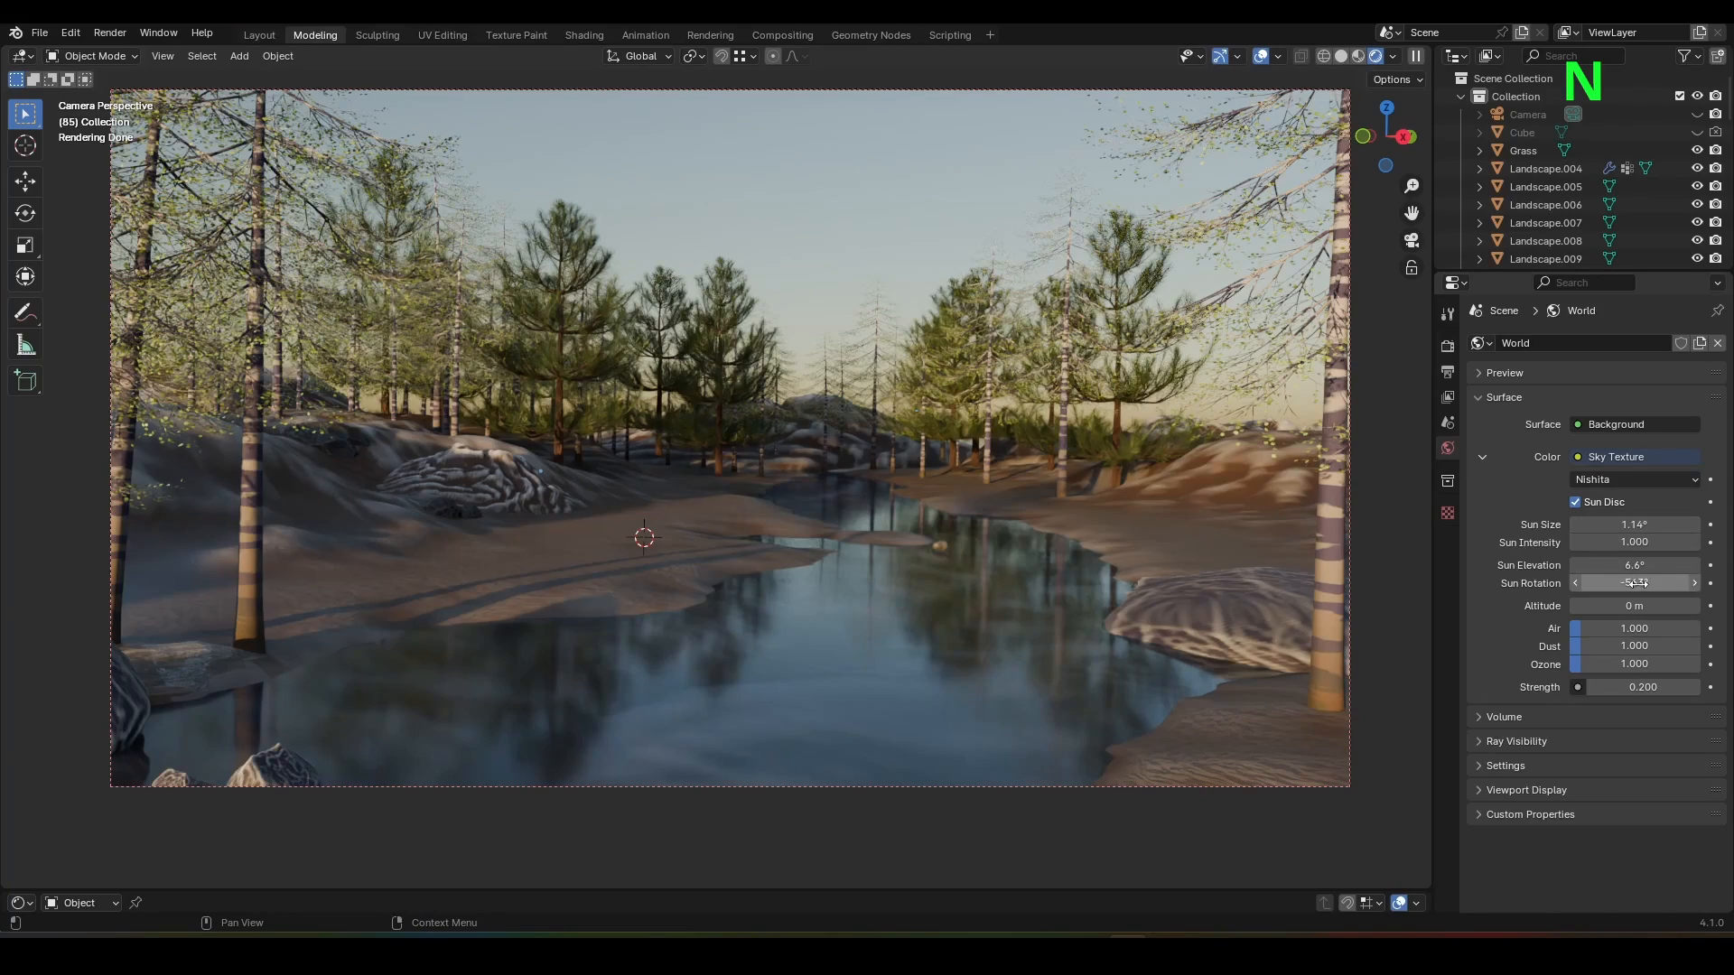
{"action": "left_click_drag", "start_coordinate": [1638, 584], "coordinate": [1521, 583]}
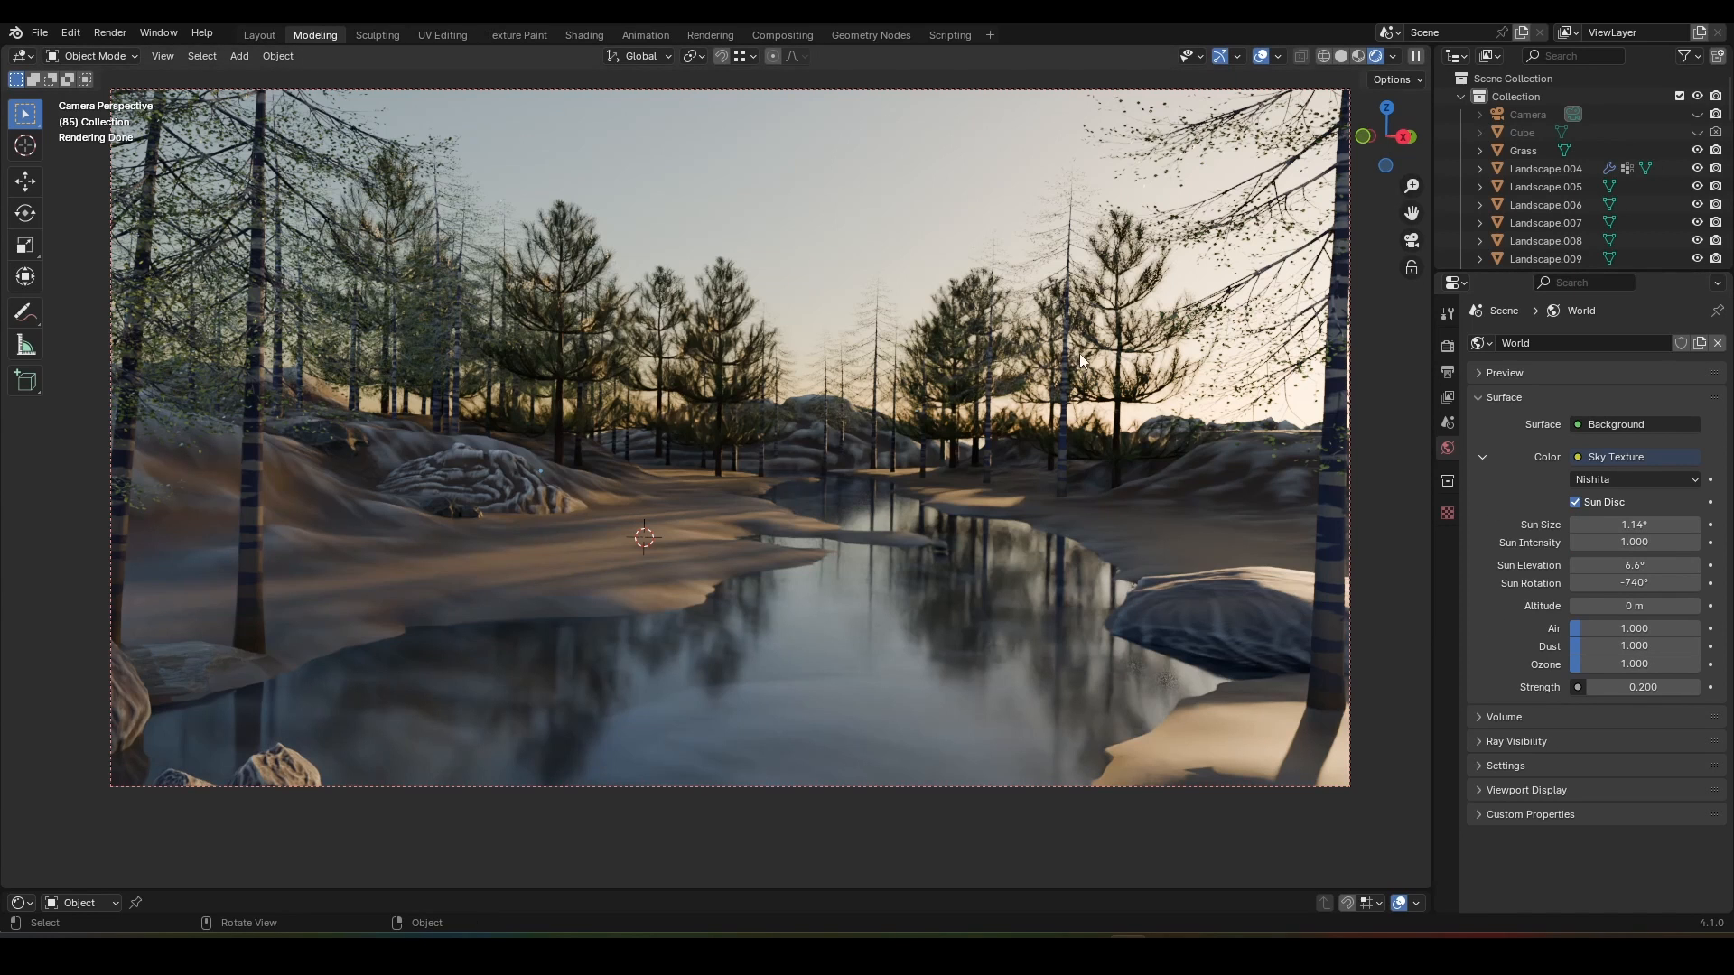
{"action": "left_click_drag", "start_coordinate": [1634, 583], "coordinate": [1616, 582]}
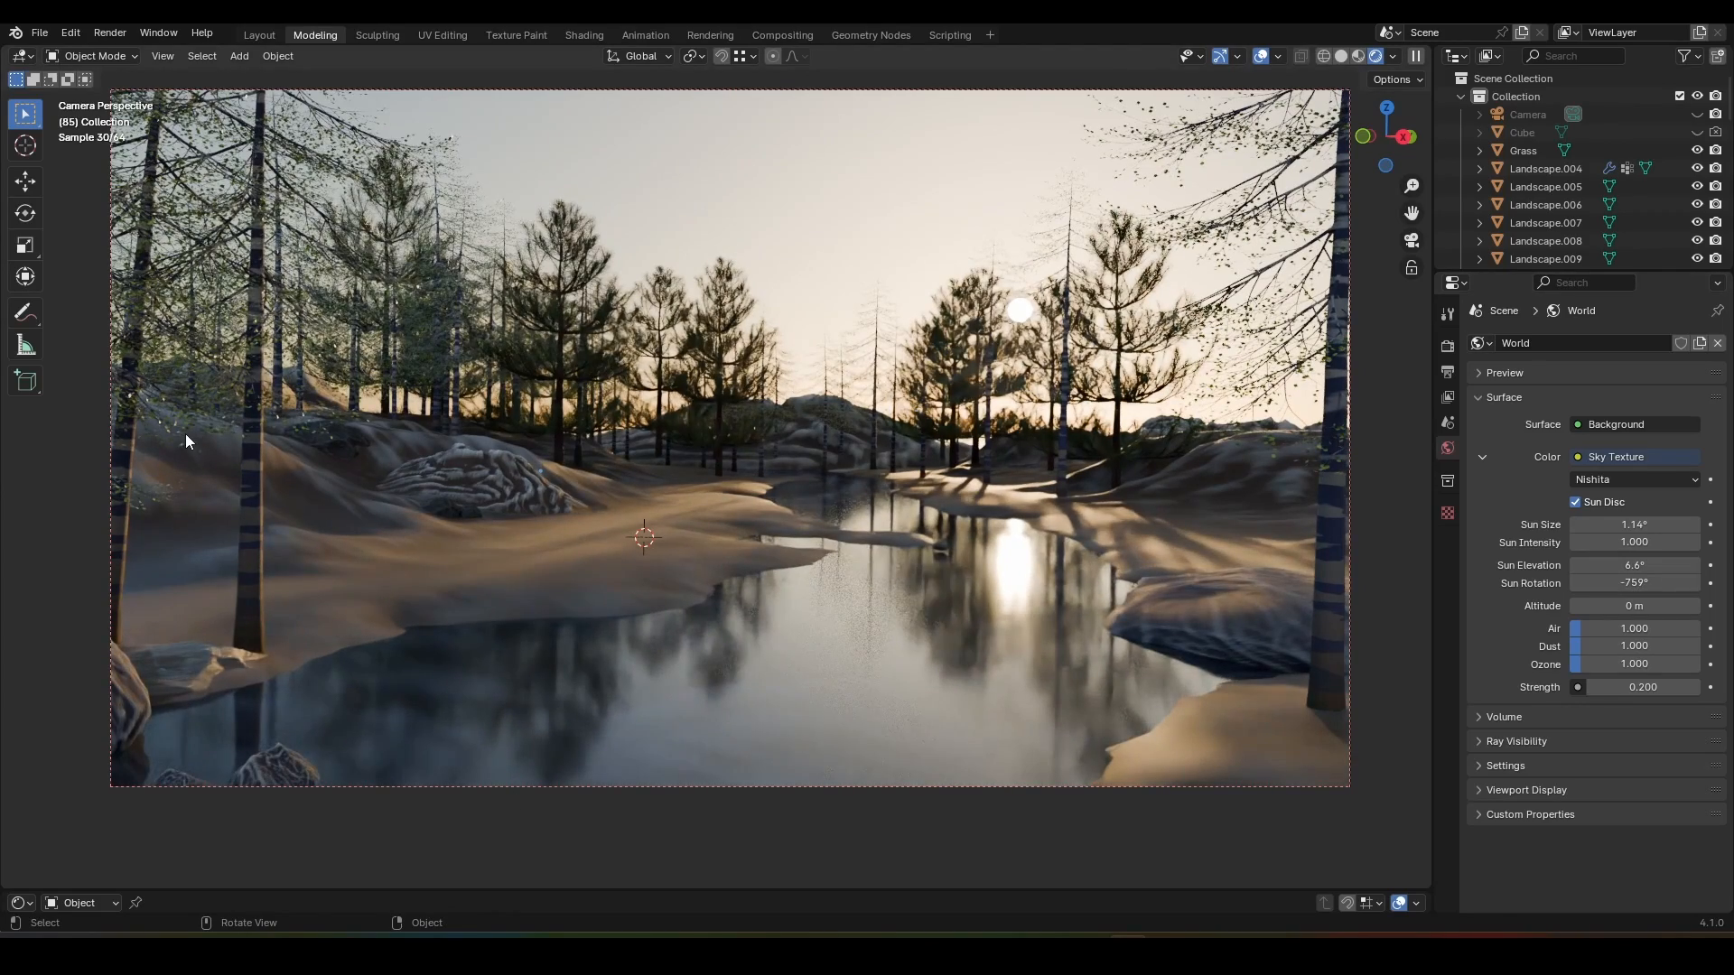
{"action": "left_click_drag", "start_coordinate": [1636, 583], "coordinate": [1625, 583]}
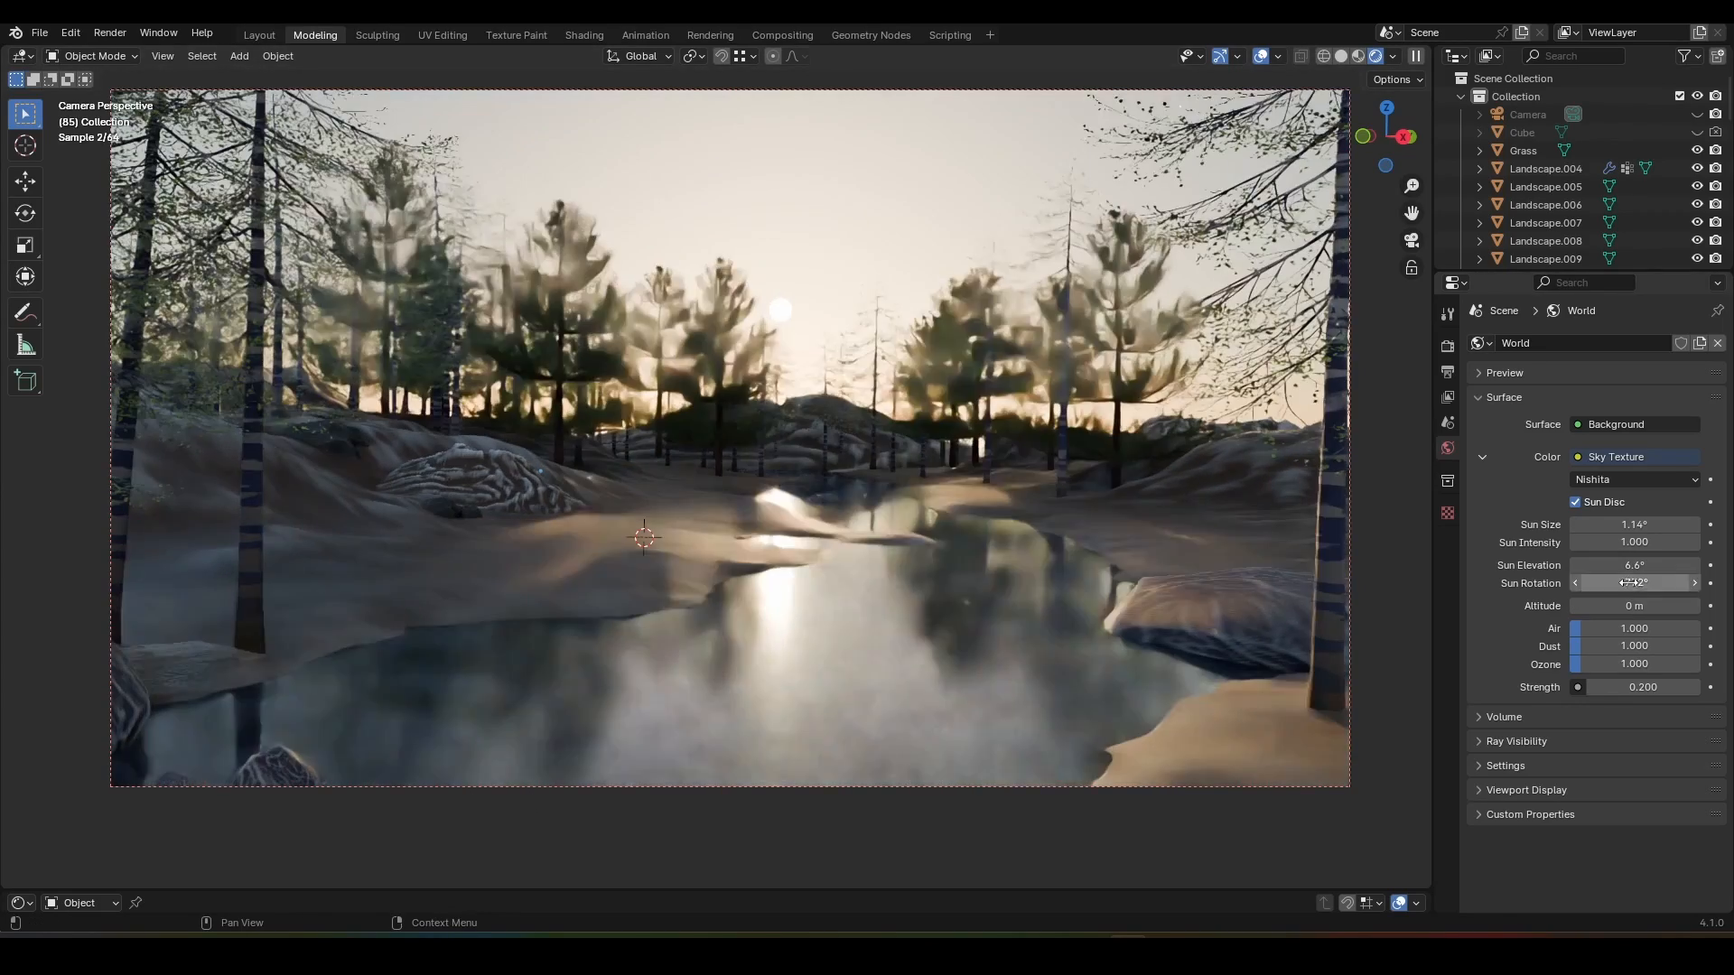